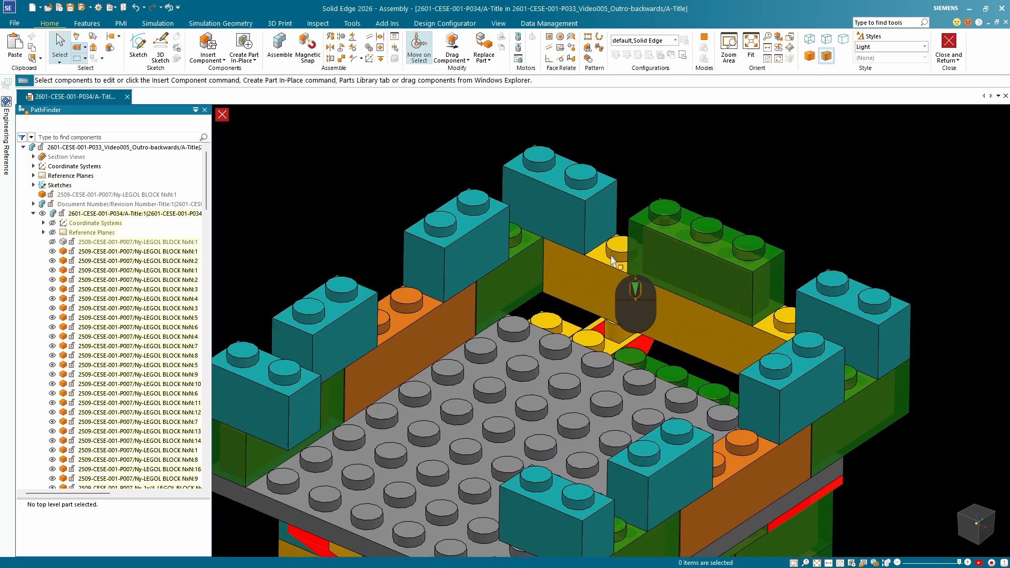
# Try to axially align a stud of the grey top plate with the cylinder inside the red inverted slope block, and accept the conflict notice.
pyautogui.scroll(2, 613, 260)
pyautogui.click(341, 36)
pyautogui.click(550, 383)
pyautogui.scroll(-4, 684, 353)
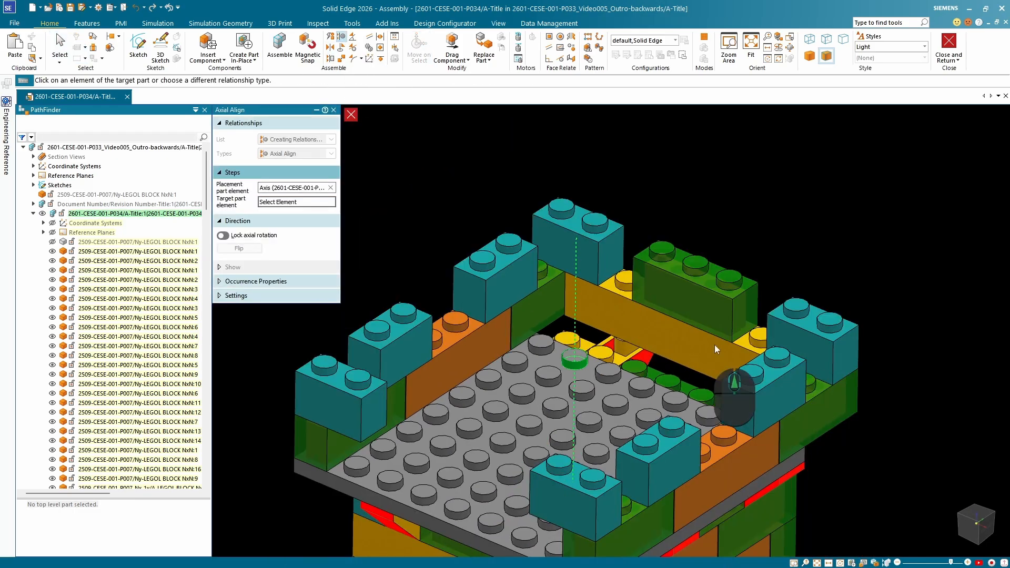
pyautogui.scroll(8, 694, 405)
pyautogui.click(751, 396)
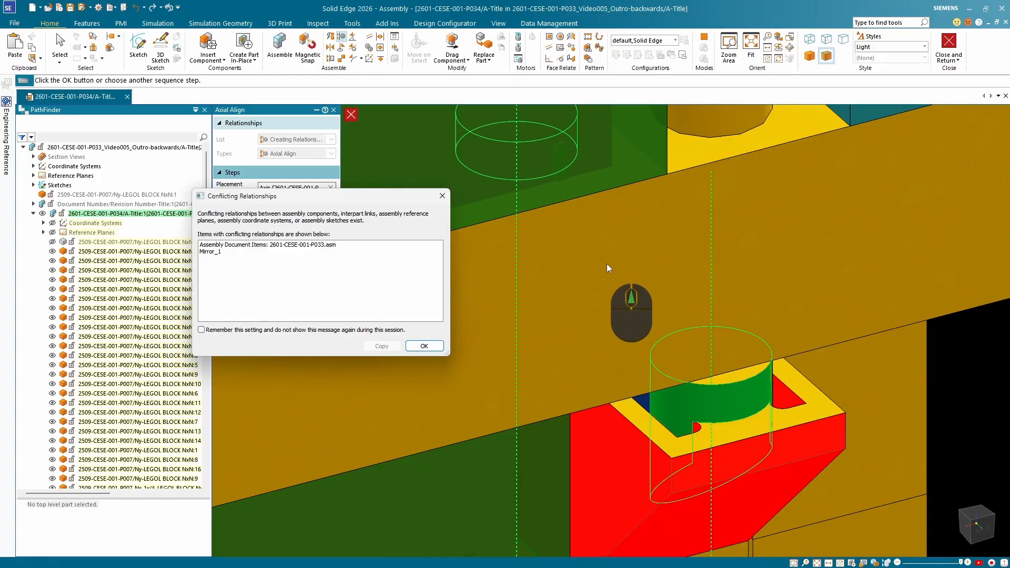
pyautogui.click(298, 252)
pyautogui.click(423, 346)
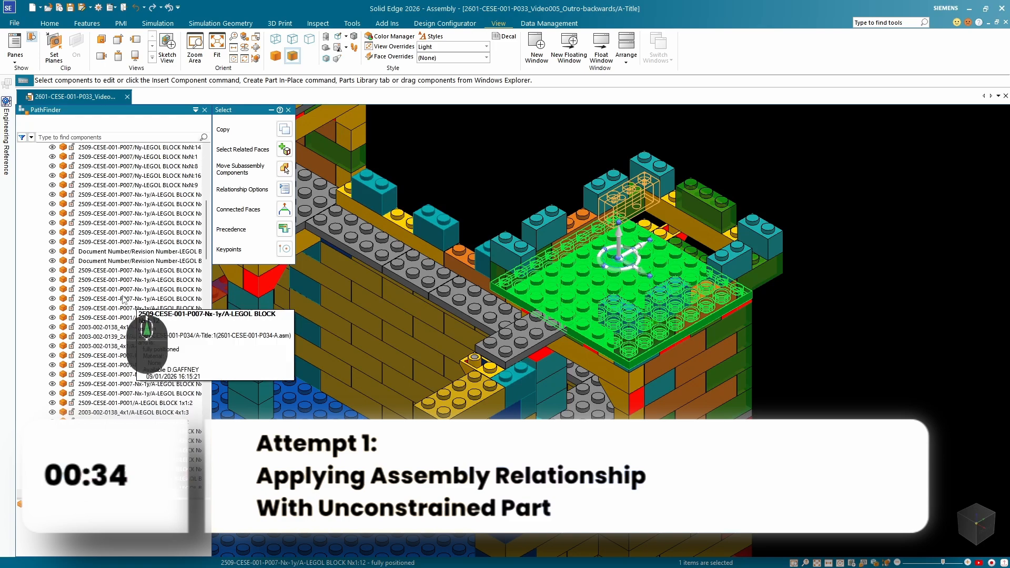
# Open the 2601-CESE-001-P034 tower subassembly for in-place editing.
pyautogui.scroll(10, 123, 300)
pyautogui.click(95, 214)
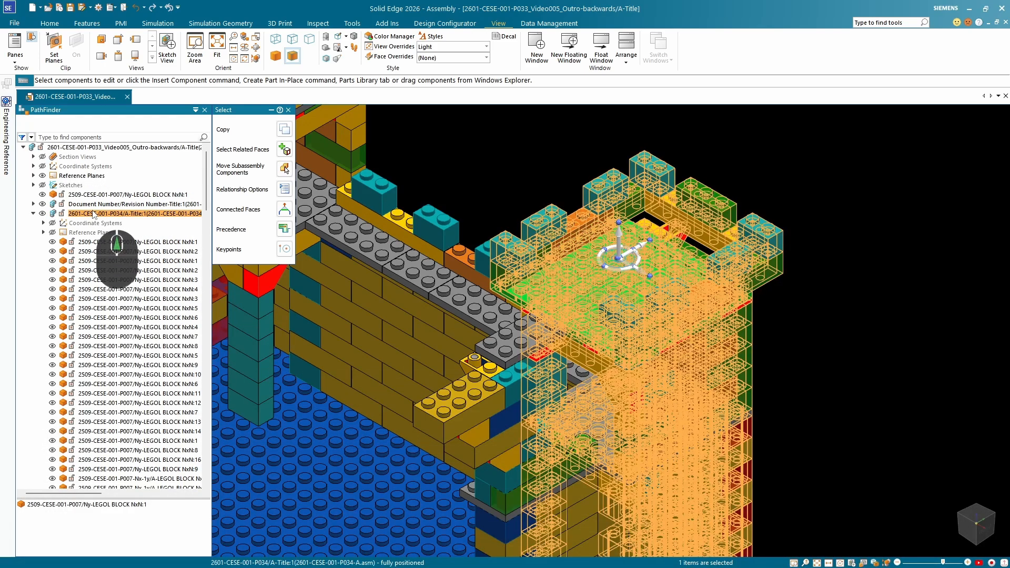
pyautogui.click(94, 213)
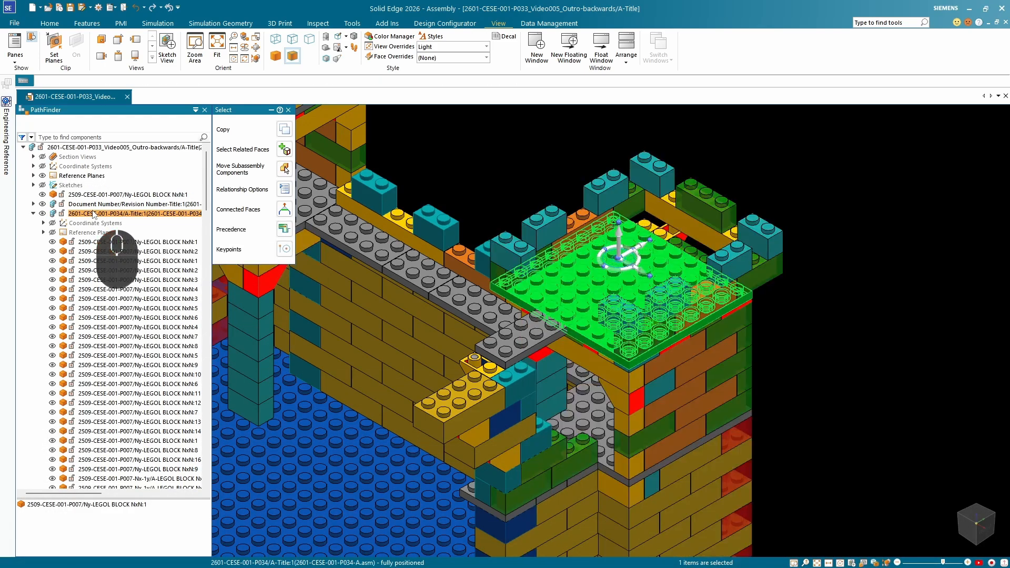
pyautogui.click(127, 178)
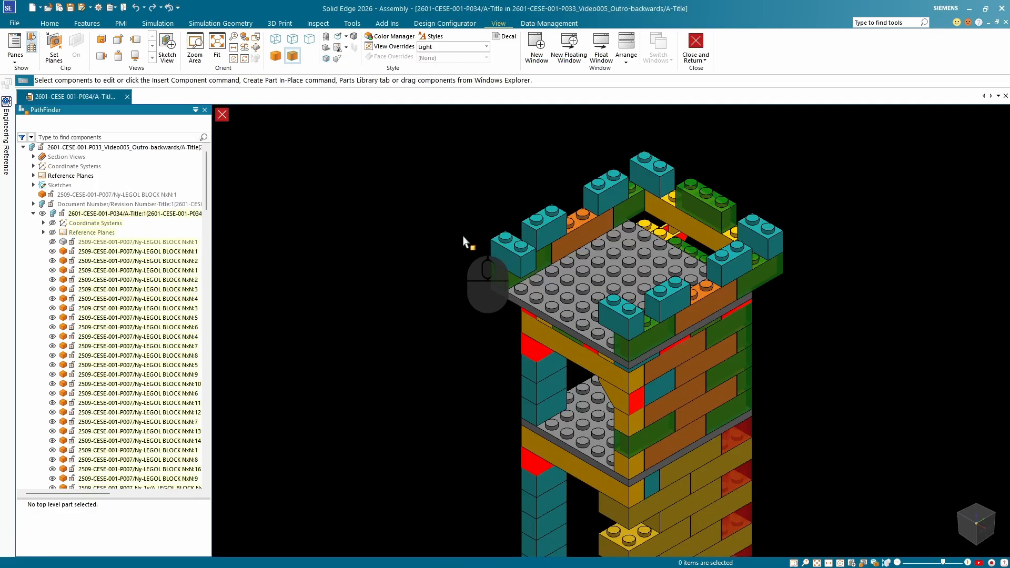
# Show the surrounding castle assembly around the tower, and hide it again to leave the tower subassembly isolated.
pyautogui.hotkey('ctrl', 'q')
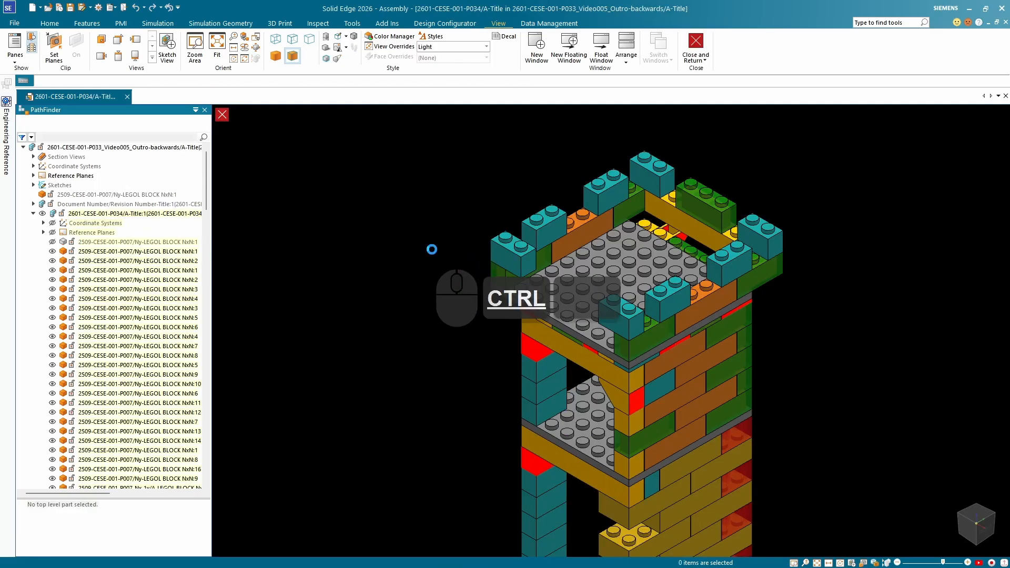
pyautogui.scroll(-5, 322, 195)
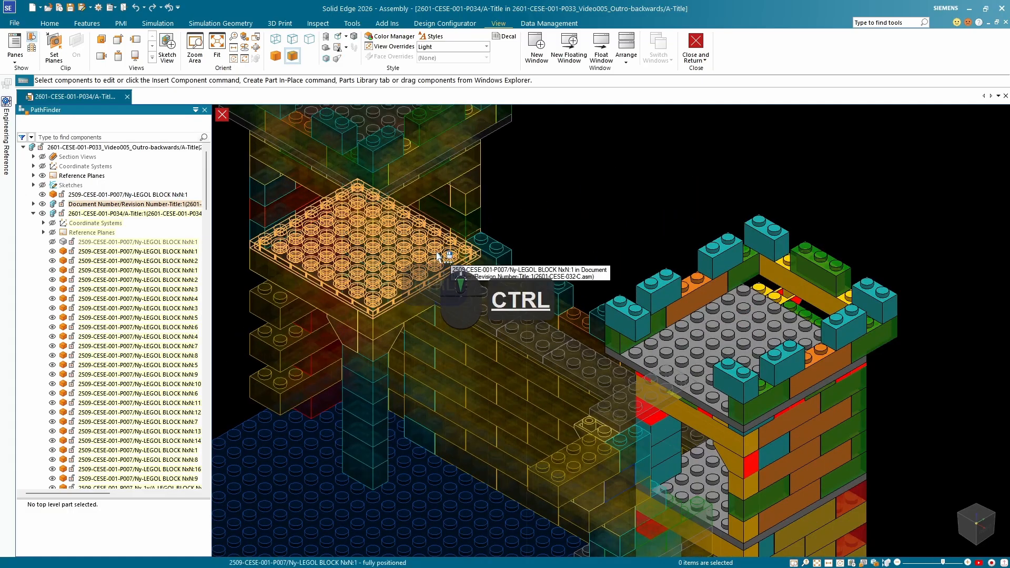
pyautogui.hotkey('ctrl', 'q')
pyautogui.hotkey('ctrl', 'q')
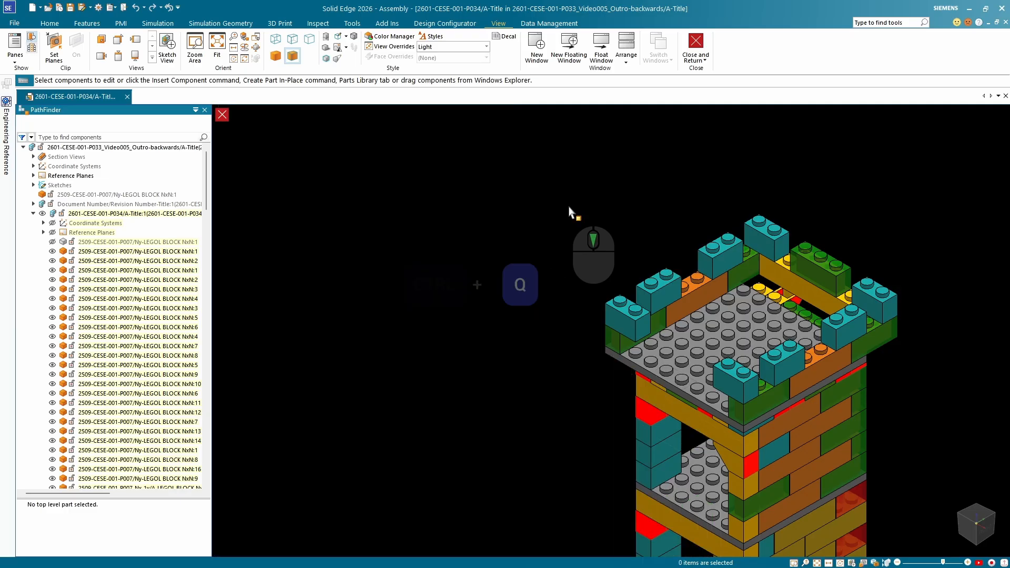
pyautogui.scroll(-5, 596, 279)
pyautogui.scroll(5, 596, 279)
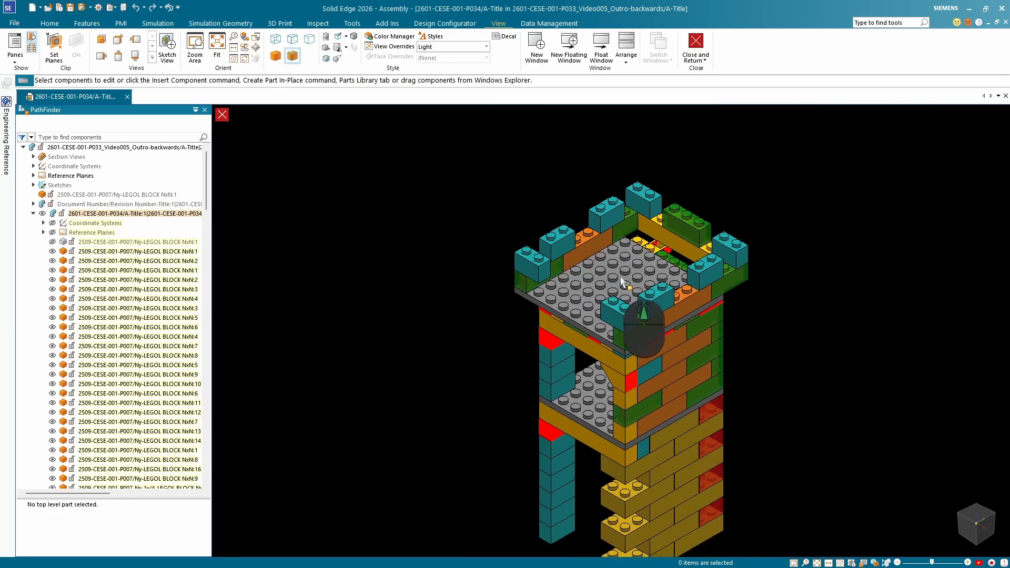
# Axially align a stud near the corner of the grey top plate with the yellow stud on the seven-stud wall beam.
pyautogui.click(636, 270)
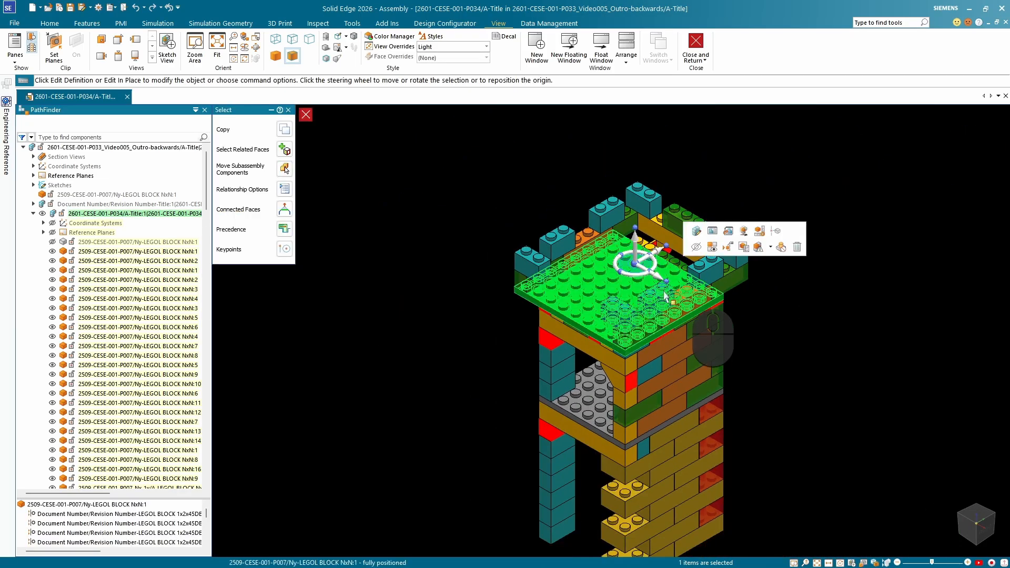
pyautogui.click(875, 323)
pyautogui.scroll(-5, 631, 282)
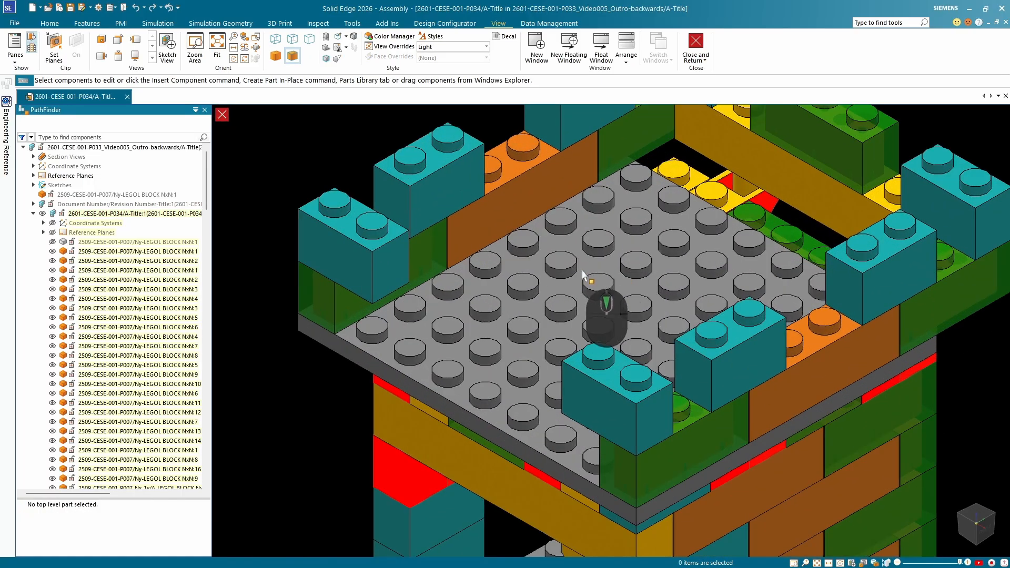
pyautogui.click(49, 23)
pyautogui.click(342, 38)
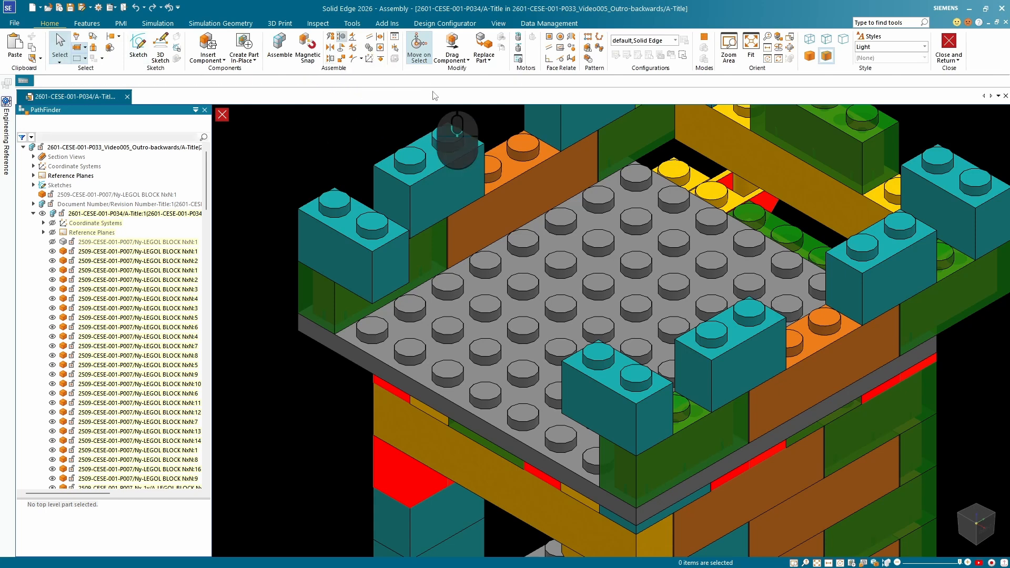
pyautogui.scroll(5, 698, 221)
pyautogui.click(698, 221)
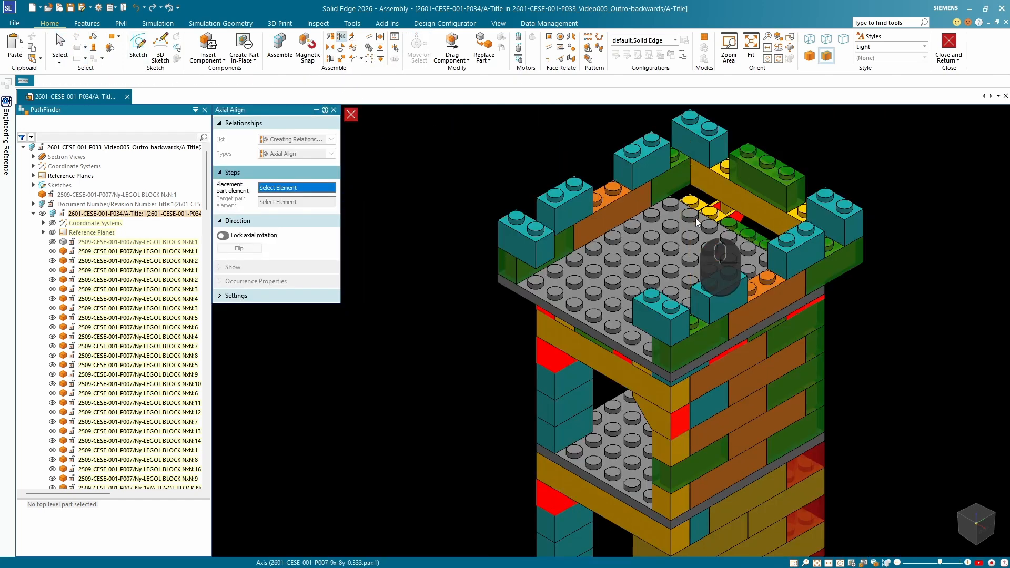
pyautogui.scroll(-5, 698, 221)
pyautogui.click(706, 160)
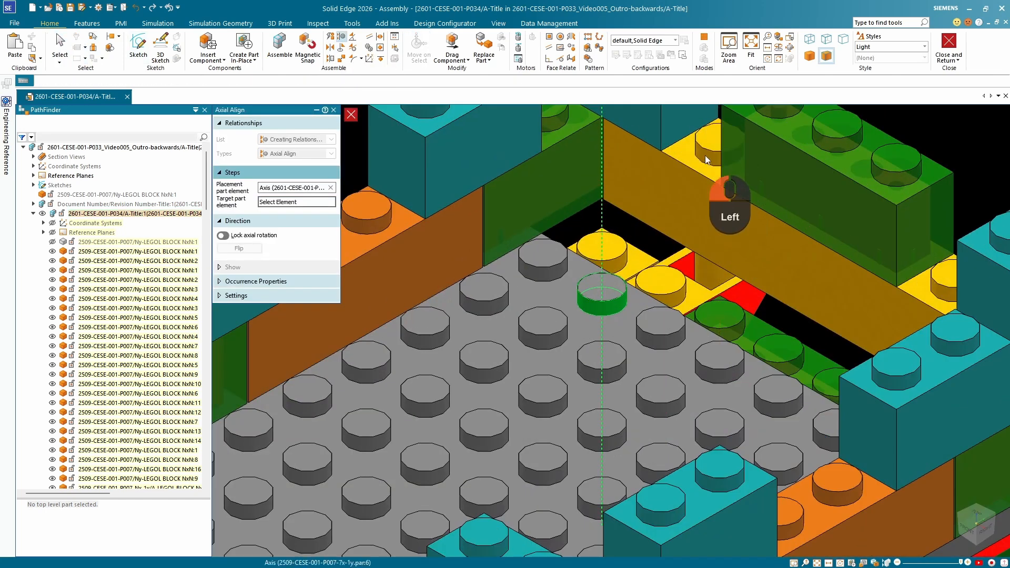
pyautogui.scroll(5, 701, 177)
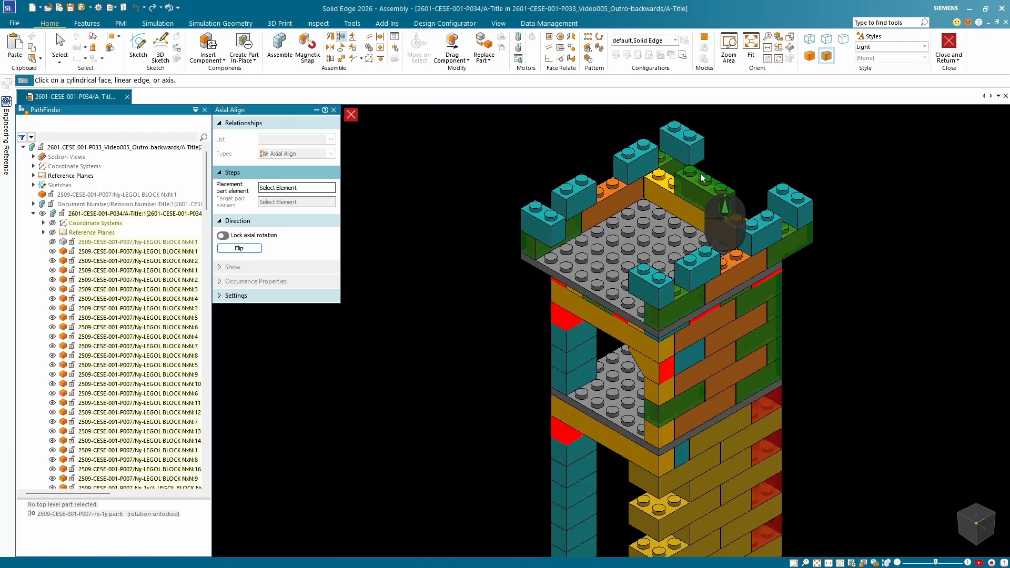
pyautogui.moveTo(852, 256); pyautogui.dragTo(531, 286, button='middle')
pyautogui.moveTo(747, 293); pyautogui.dragTo(619, 222, button='middle')
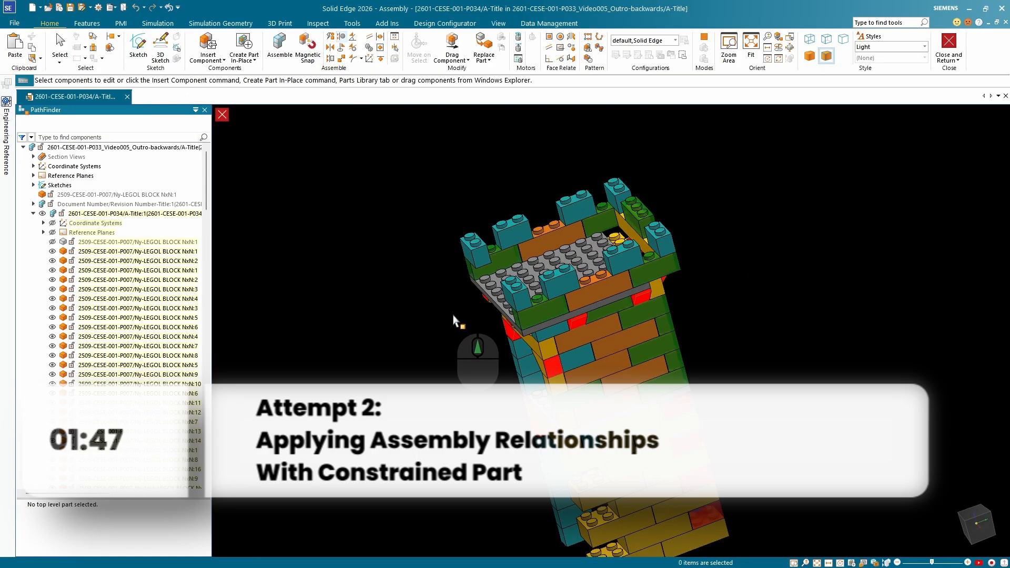
pyautogui.moveTo(467, 294); pyautogui.dragTo(605, 315, button='middle')
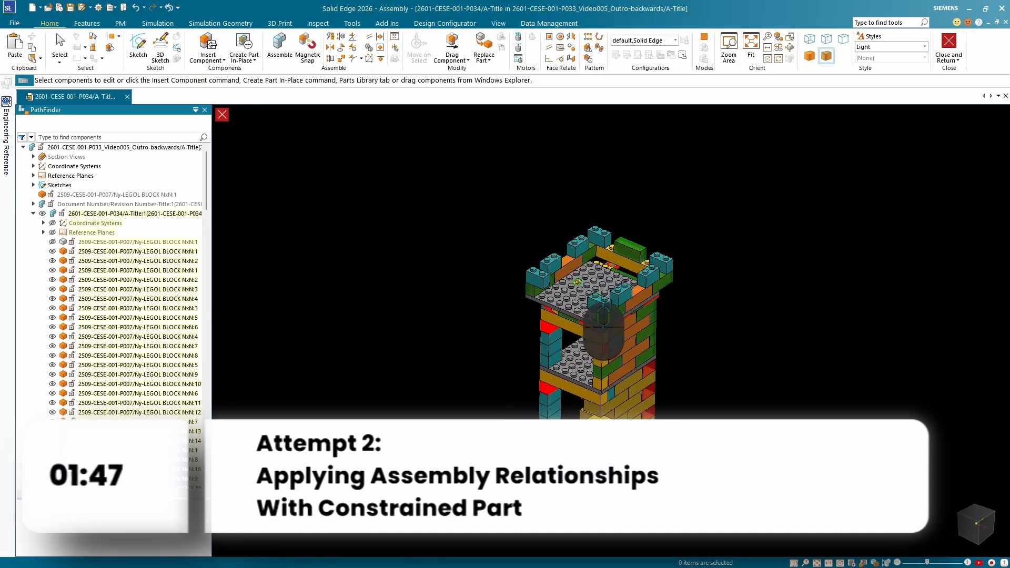
# Request an axial align between the grey top plate's near-corner stud and the cylinder inside the red inverted slope block.
pyautogui.scroll(10, 604, 315)
pyautogui.click(340, 37)
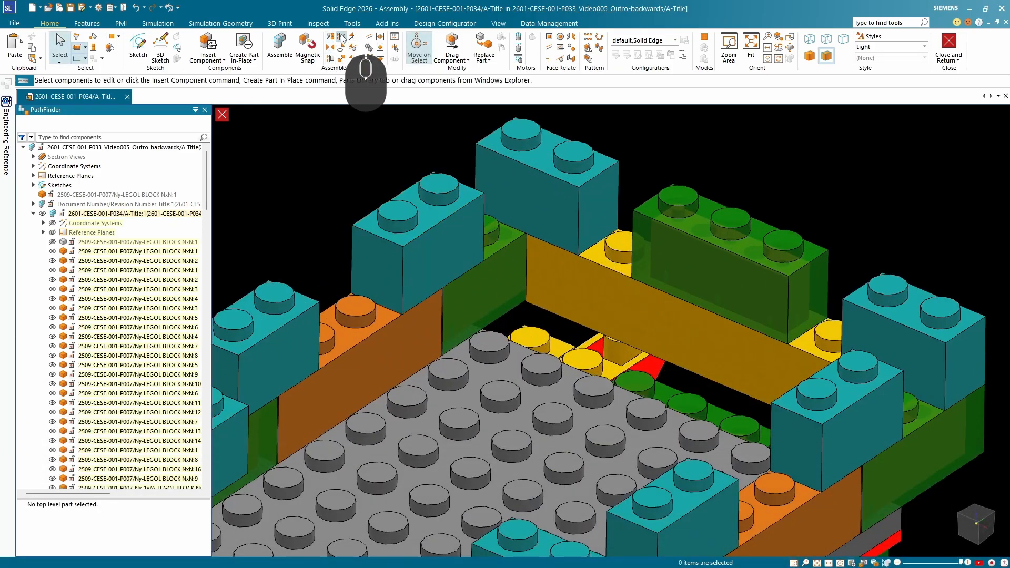
pyautogui.click(550, 380)
pyautogui.moveTo(557, 371); pyautogui.dragTo(529, 320, button='middle')
pyautogui.scroll(8, 862, 379)
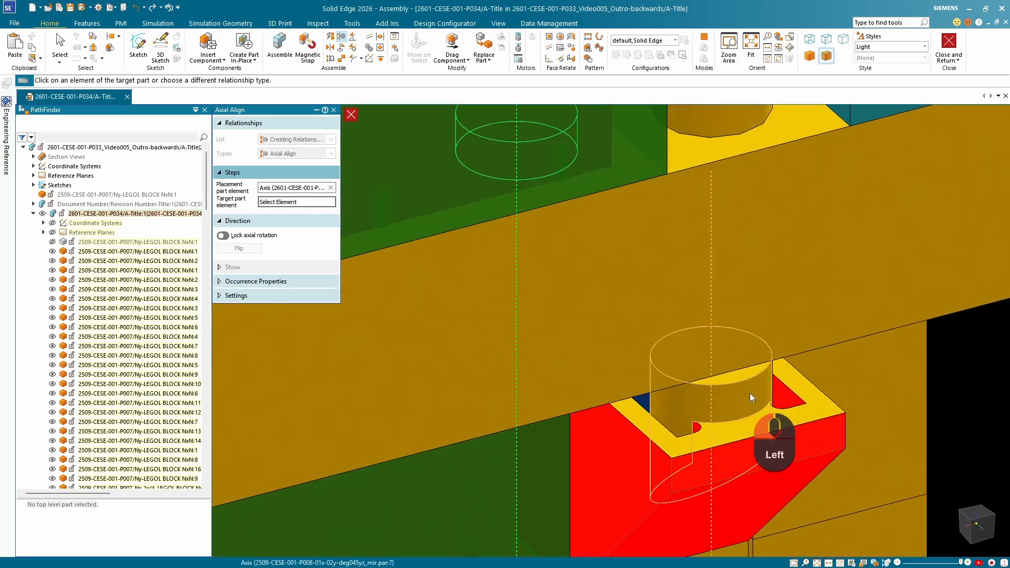
pyautogui.click(751, 397)
pyautogui.hotkey('ctrl', '4')
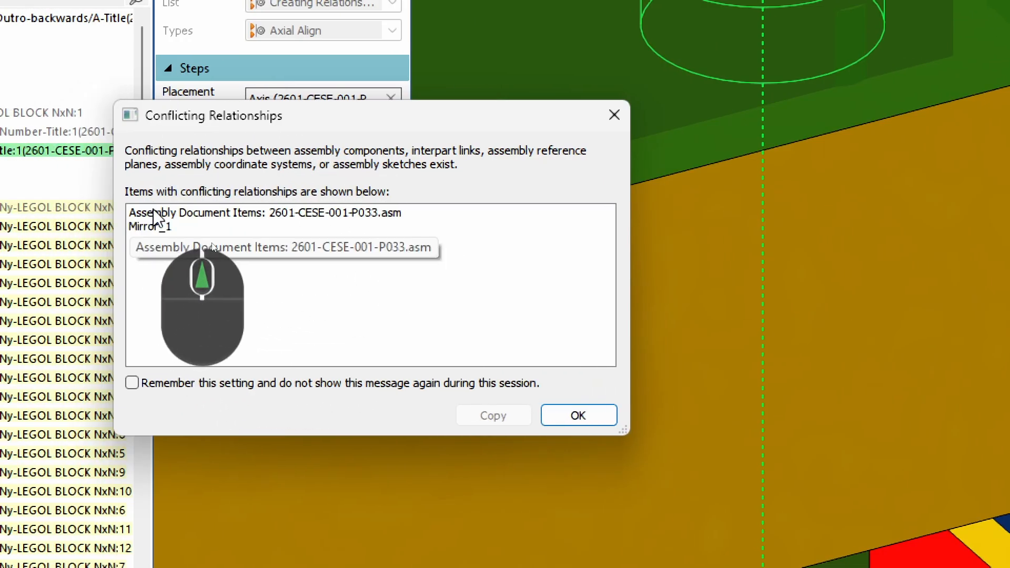
# Highlight Mirror_1 in the conflict notice, accept the notice, and enlarge the Resolve Relationship Conflict dialog to show all conflicting relationships.
pyautogui.click(131, 222)
pyautogui.click(135, 227)
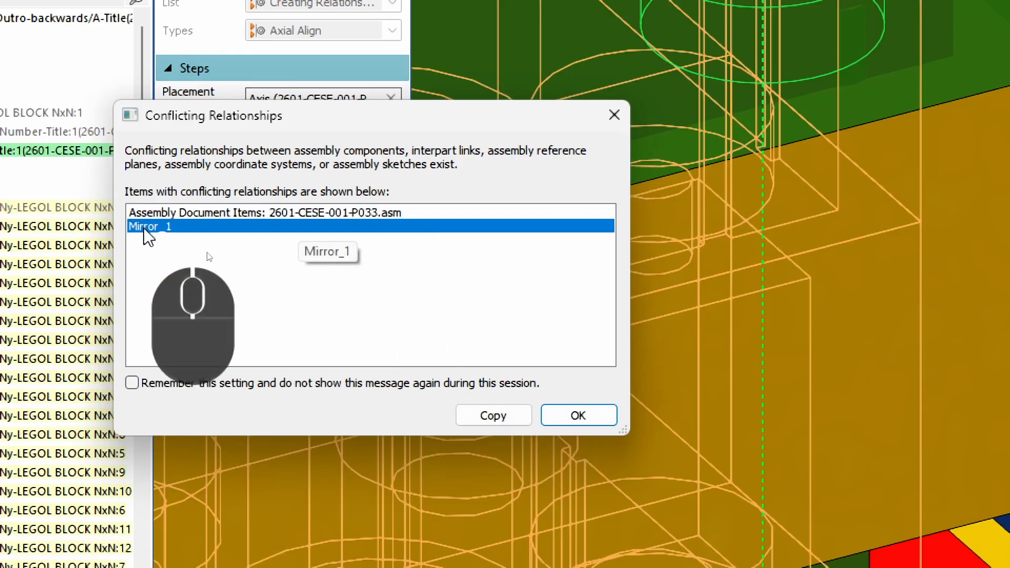
pyautogui.click(579, 415)
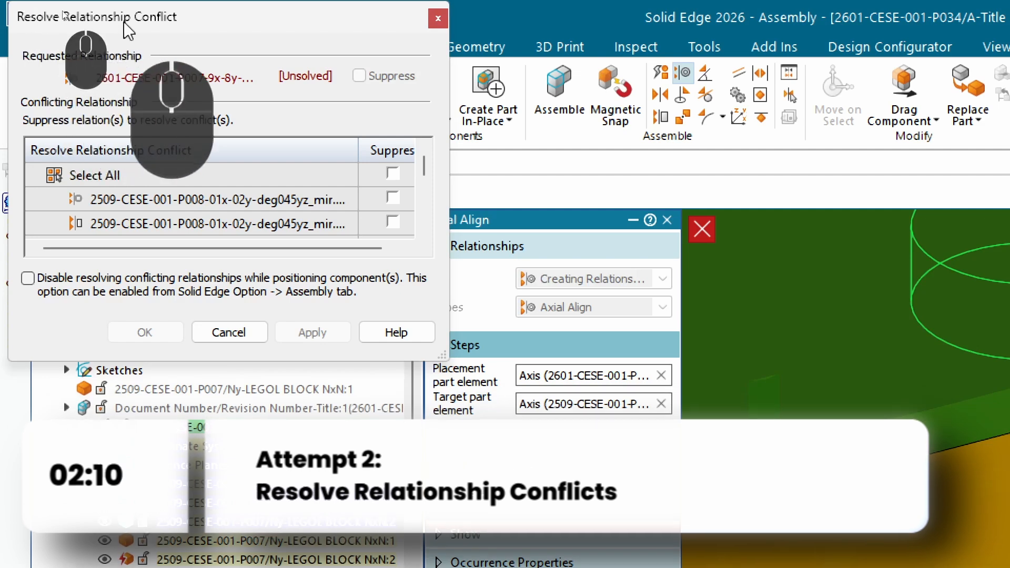
pyautogui.moveTo(424, 167); pyautogui.dragTo(425, 239)
pyautogui.moveTo(446, 354); pyautogui.dragTo(613, 480)
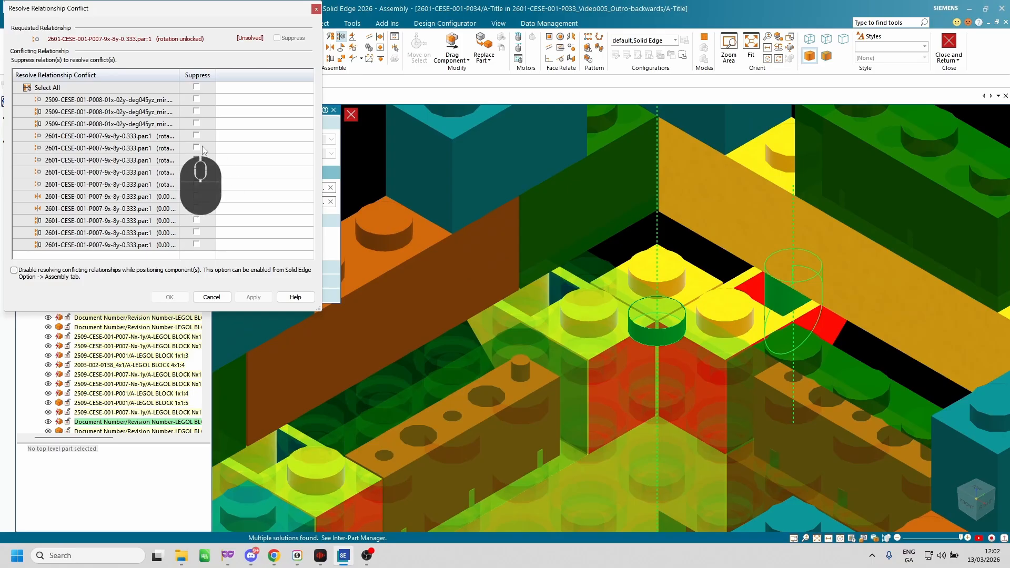
# Suppress the first conflicting relationship, the axial align of the mirrored 2509-CESE-001-P008-01x-02y-deg045yz block, apply it and accept the conflict notice.
pyautogui.scroll(3, 896, 383)
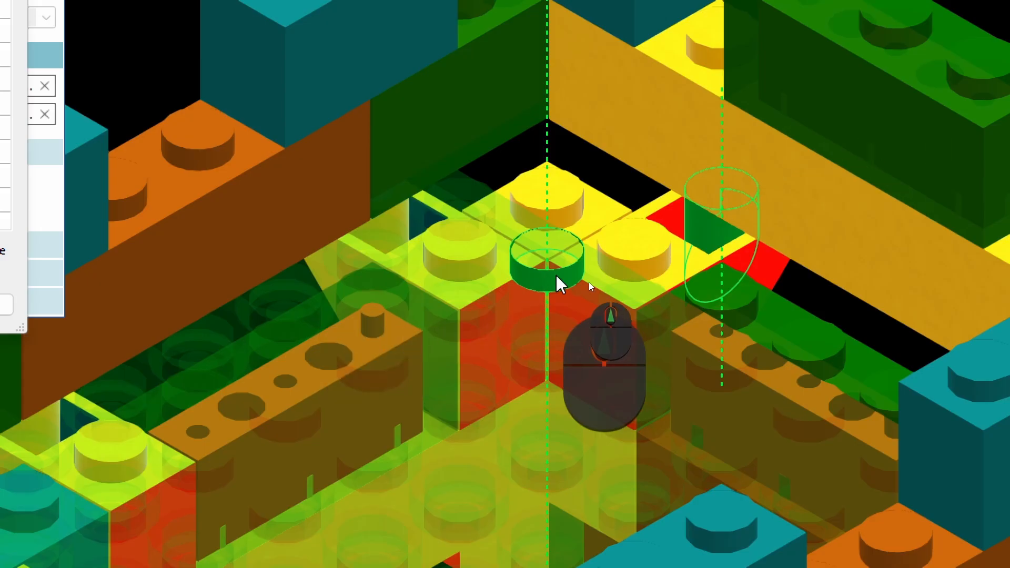
pyautogui.scroll(5, 673, 252)
pyautogui.moveTo(785, 319); pyautogui.dragTo(510, 363, button='middle')
pyautogui.scroll(-4, 683, 282)
pyautogui.middleClick(652, 288)
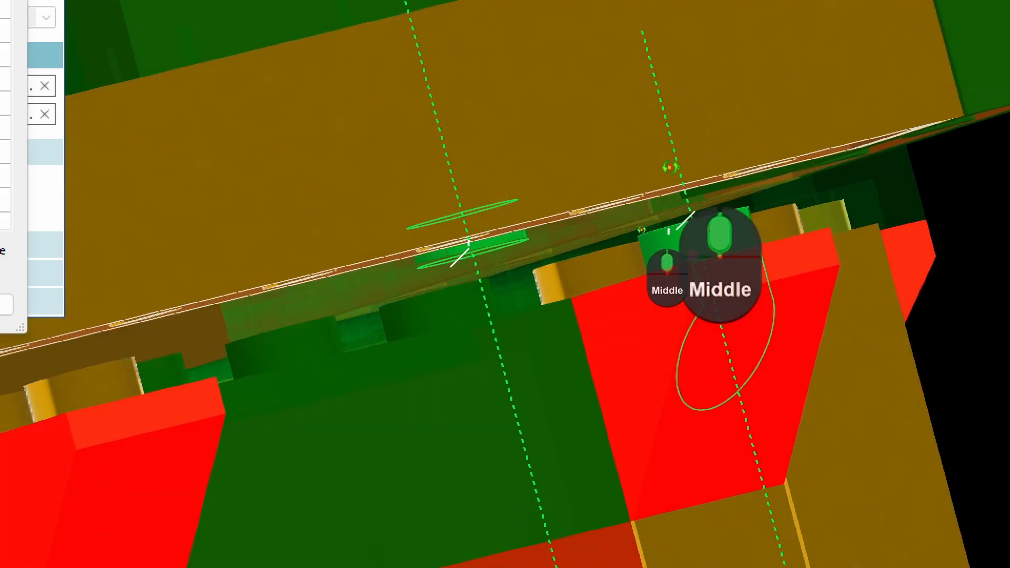
pyautogui.moveTo(670, 168); pyautogui.dragTo(671, 204, button='middle')
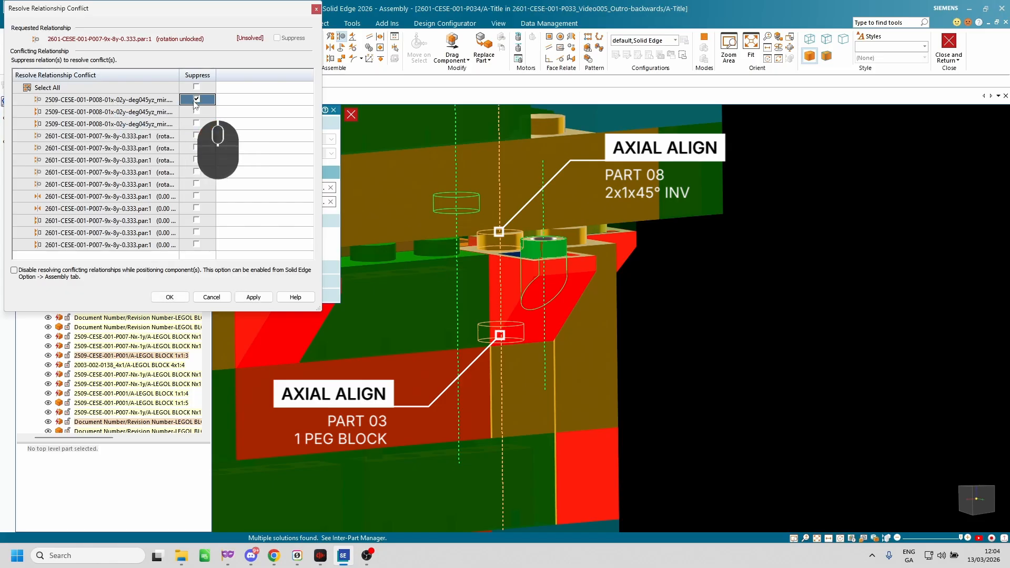
pyautogui.click(253, 297)
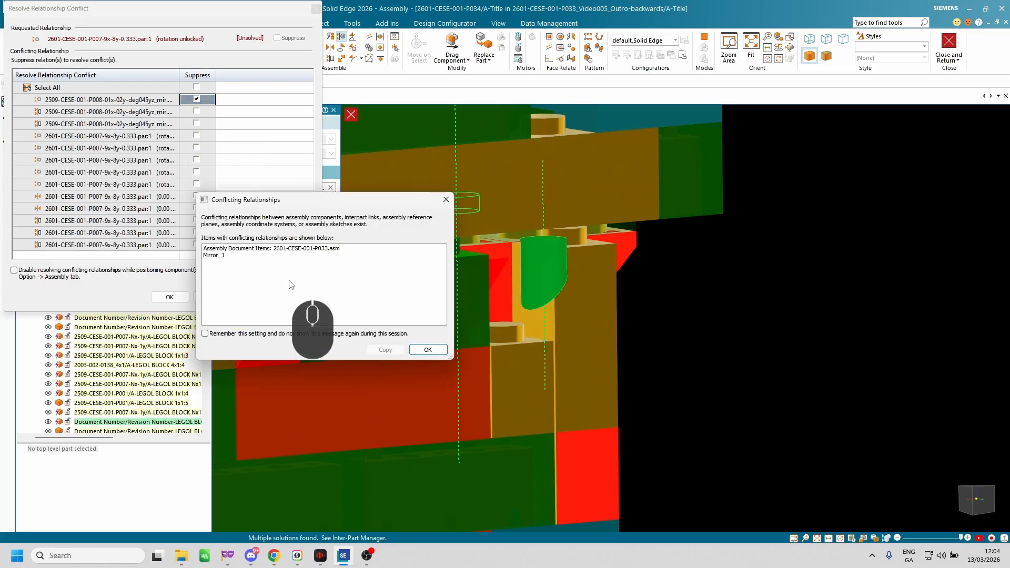
pyautogui.click(428, 350)
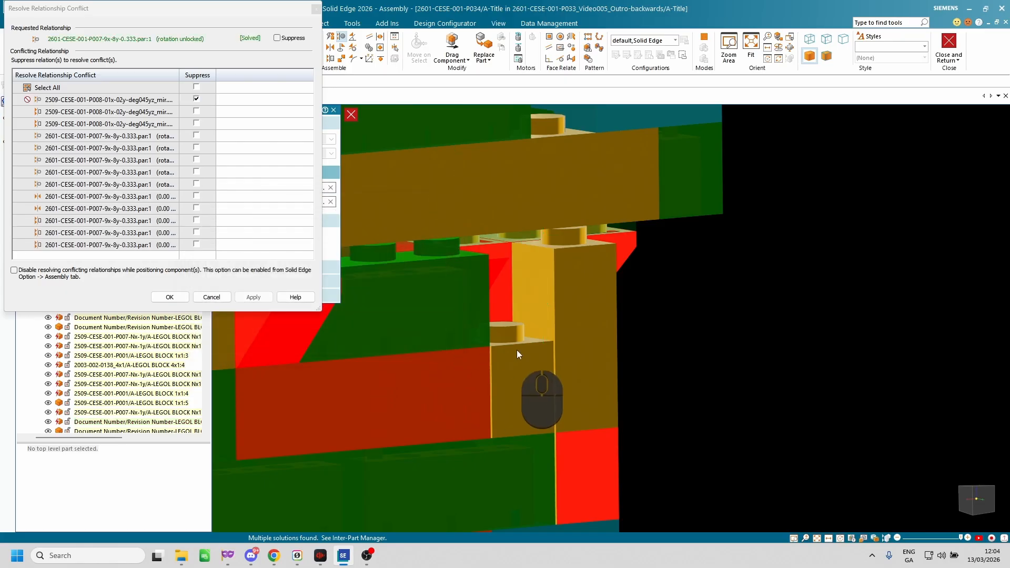
# Examine the one-peg block, the inverted slope blocks and their studs beneath the top plate from several angles for misplaced parts.
pyautogui.scroll(-3, 504, 338)
pyautogui.moveTo(501, 336)
pyautogui.mouseDown(button='middle')
pyautogui.moveTo(485, 331)
pyautogui.moveTo(483, 343)
pyautogui.mouseUp(button='middle')
pyautogui.scroll(3, 475, 330)
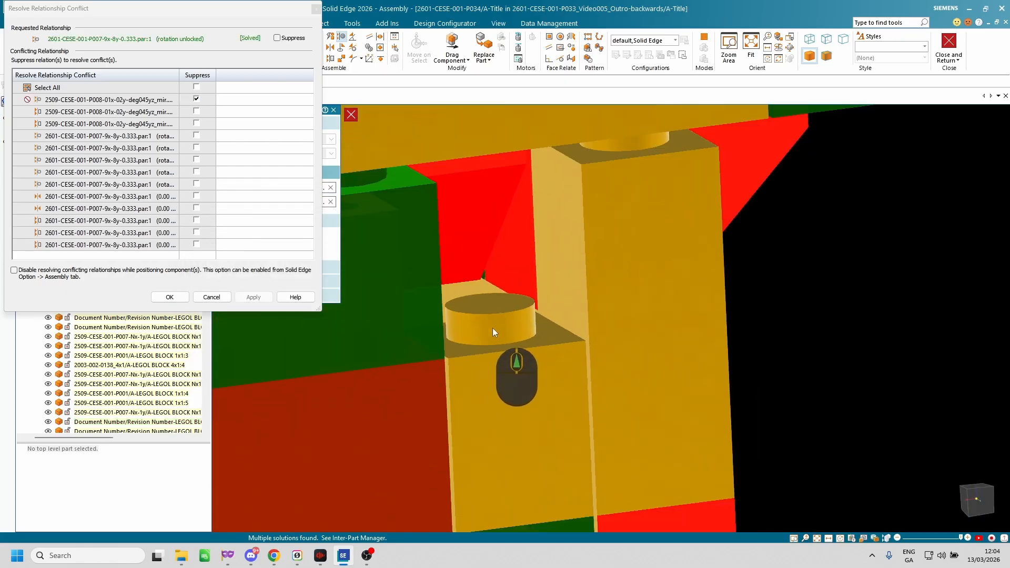
pyautogui.scroll(5, 500, 337)
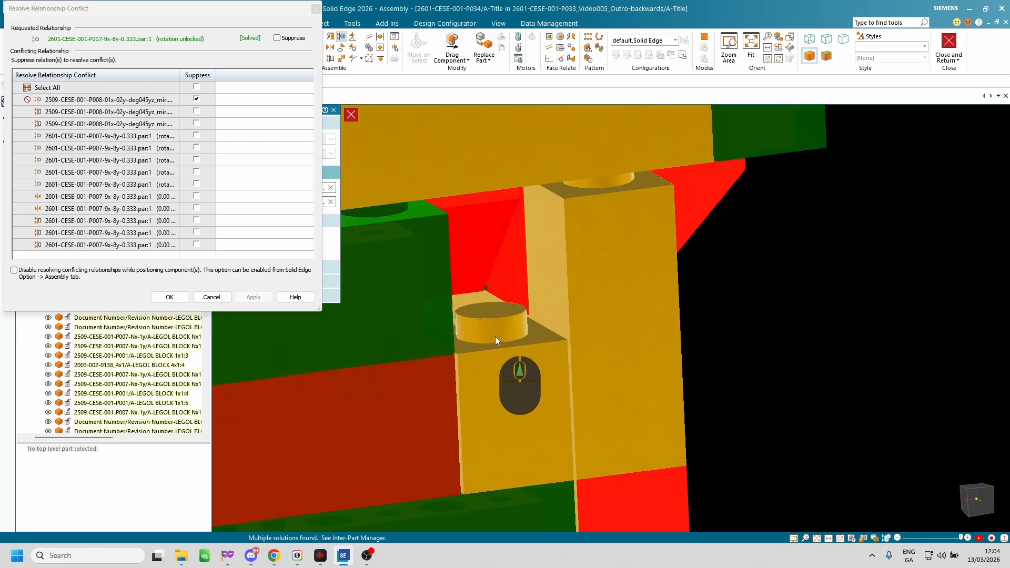
pyautogui.moveTo(503, 383); pyautogui.dragTo(654, 384, button='middle')
pyautogui.scroll(-5, 436, 327)
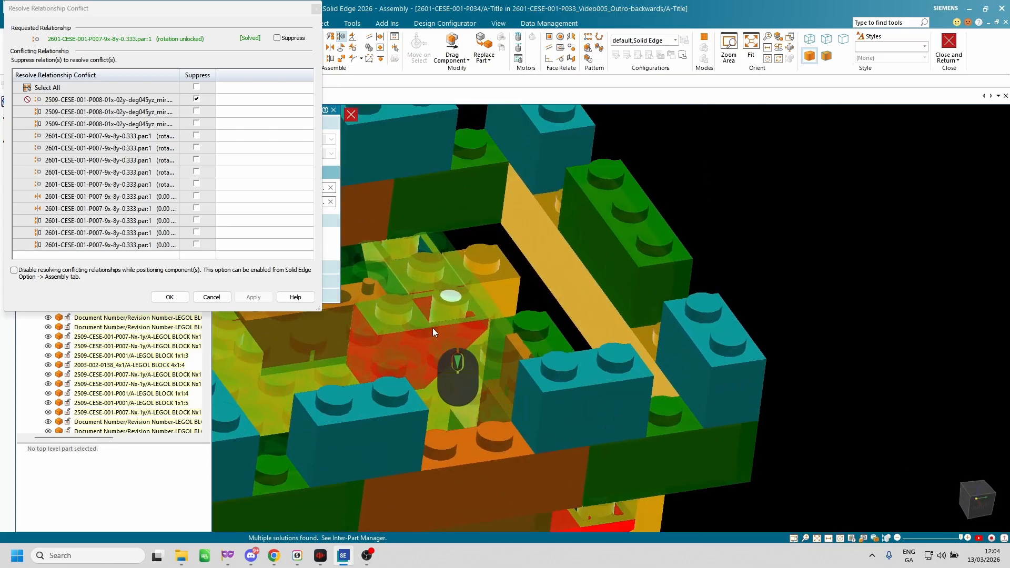
pyautogui.scroll(3, 370, 314)
pyautogui.moveTo(368, 312); pyautogui.dragTo(386, 351, button='middle')
pyautogui.scroll(-3, 378, 315)
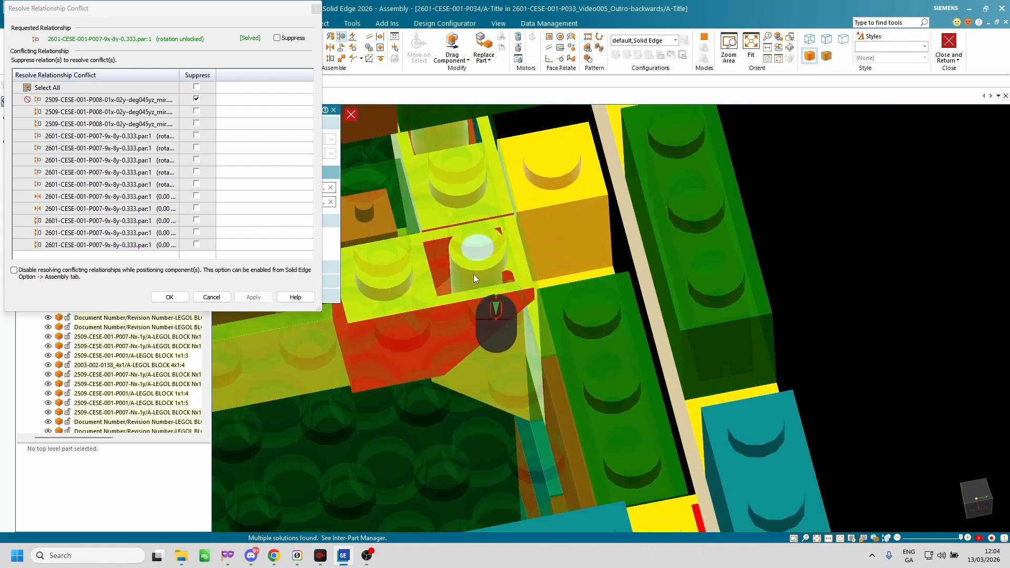
pyautogui.moveTo(468, 272); pyautogui.dragTo(489, 247, button='middle')
pyautogui.scroll(-3, 449, 250)
pyautogui.scroll(-3, 449, 250)
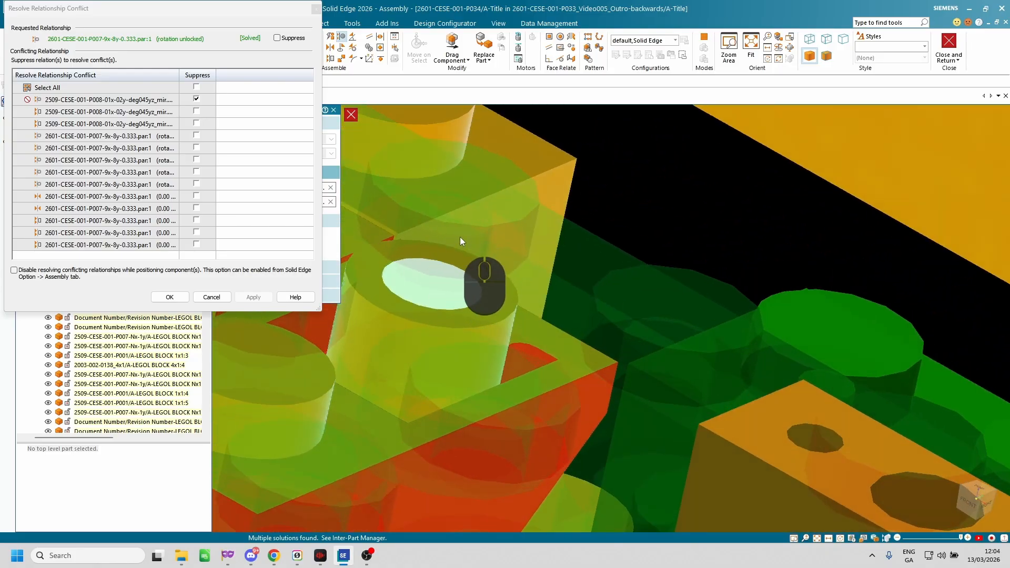
pyautogui.scroll(3, 460, 241)
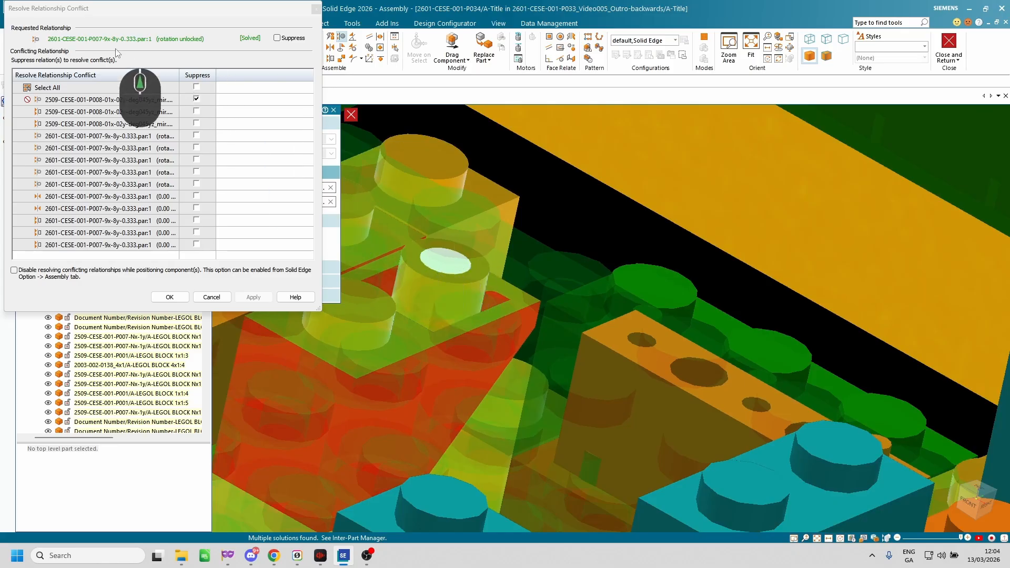
# Examine the battlements, the inverted slope blocks and the plate area of the tower from several angles and distances for alignment.
pyautogui.hotkey('ctrl', '4')
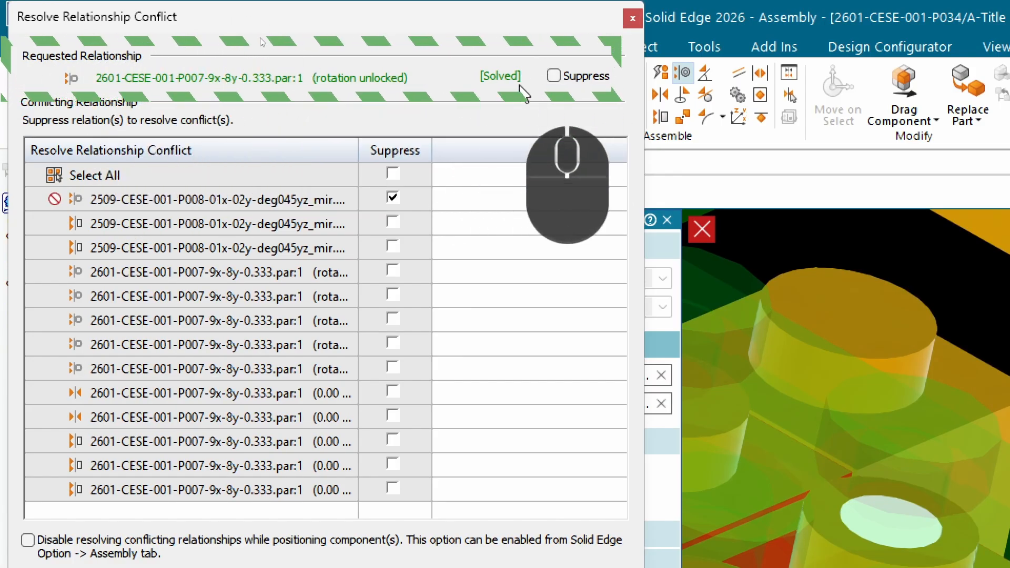
pyautogui.scroll(10, 836, 392)
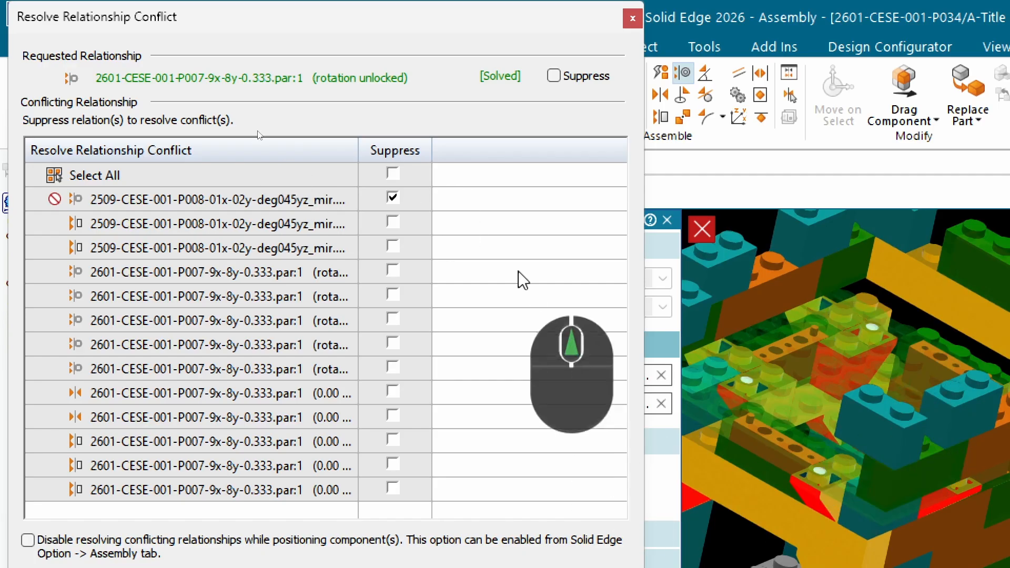
pyautogui.scroll(4, 841, 336)
pyautogui.moveTo(863, 351); pyautogui.dragTo(931, 360, button='middle')
pyautogui.scroll(2, 861, 323)
pyautogui.scroll(-5, 741, 313)
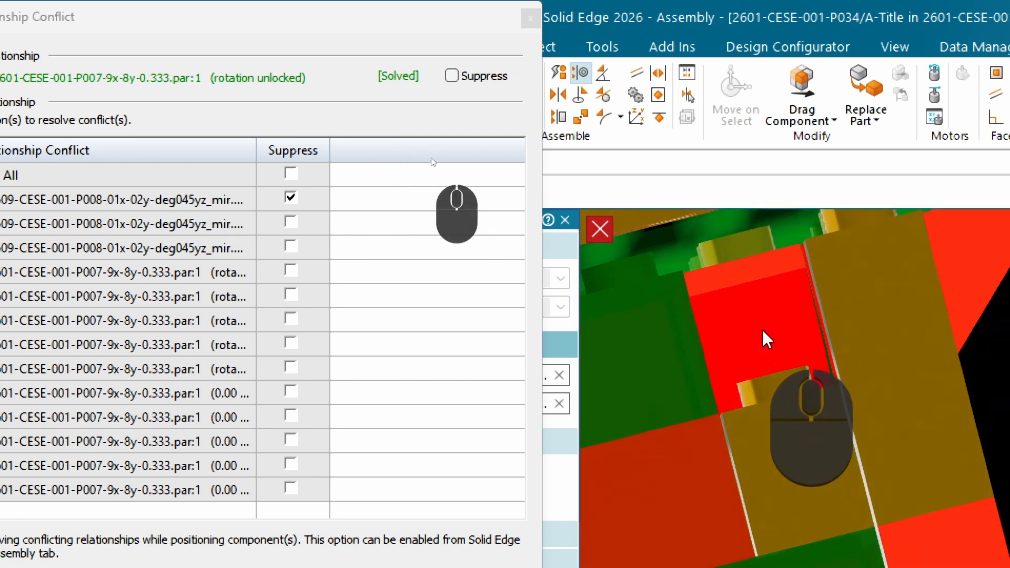
pyautogui.scroll(-3, 754, 302)
pyautogui.scroll(7, 751, 321)
pyautogui.scroll(6, 934, 362)
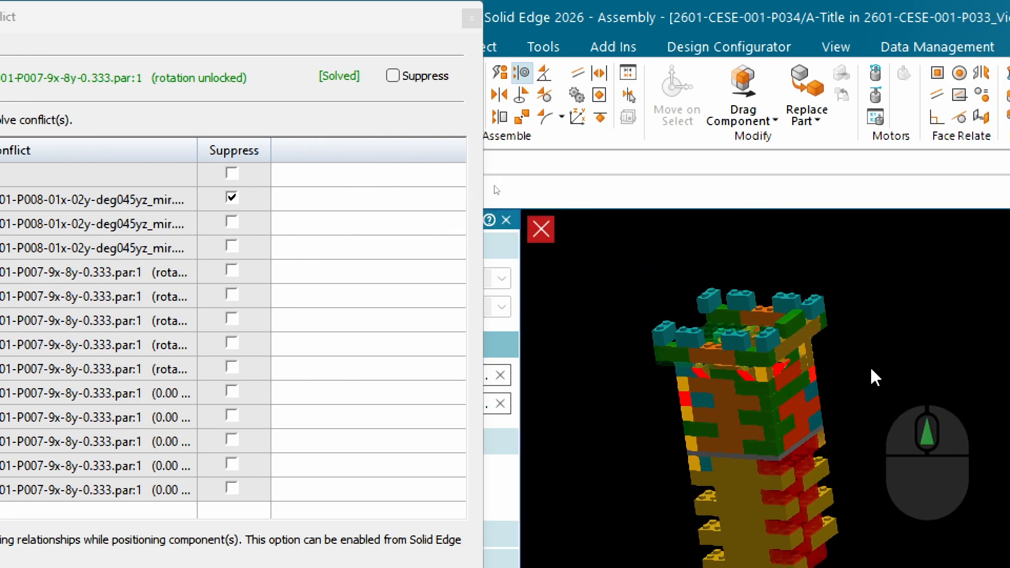
pyautogui.scroll(2, 871, 370)
pyautogui.moveTo(857, 368); pyautogui.dragTo(942, 418, button='middle')
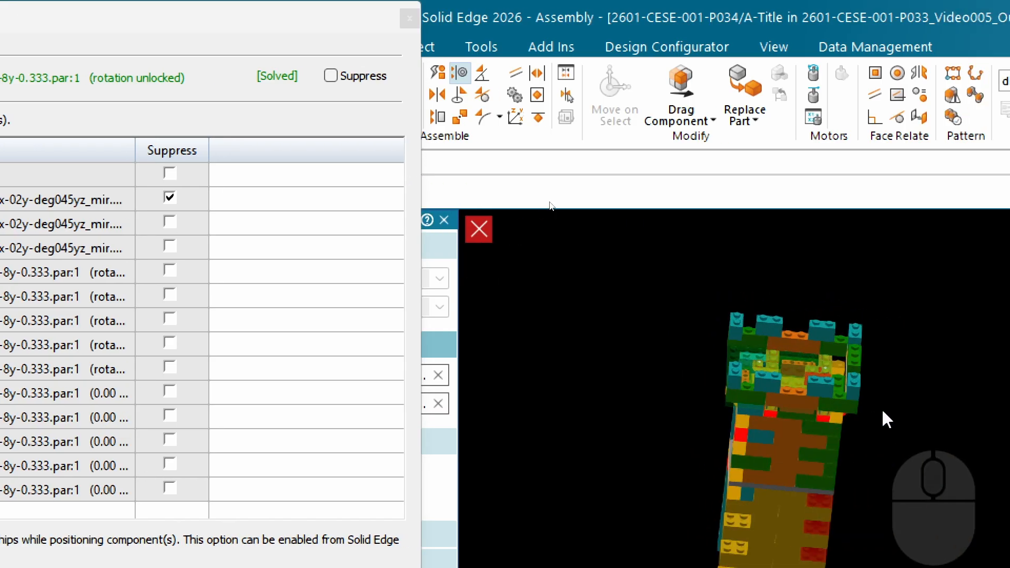
pyautogui.scroll(-5, 873, 384)
pyautogui.moveTo(842, 376)
pyautogui.mouseDown(button='middle')
pyautogui.moveTo(768, 343)
pyautogui.moveTo(888, 400)
pyautogui.moveTo(800, 405)
pyautogui.moveTo(868, 395)
pyautogui.moveTo(842, 379)
pyautogui.mouseUp(button='middle')
pyautogui.scroll(3, 626, 320)
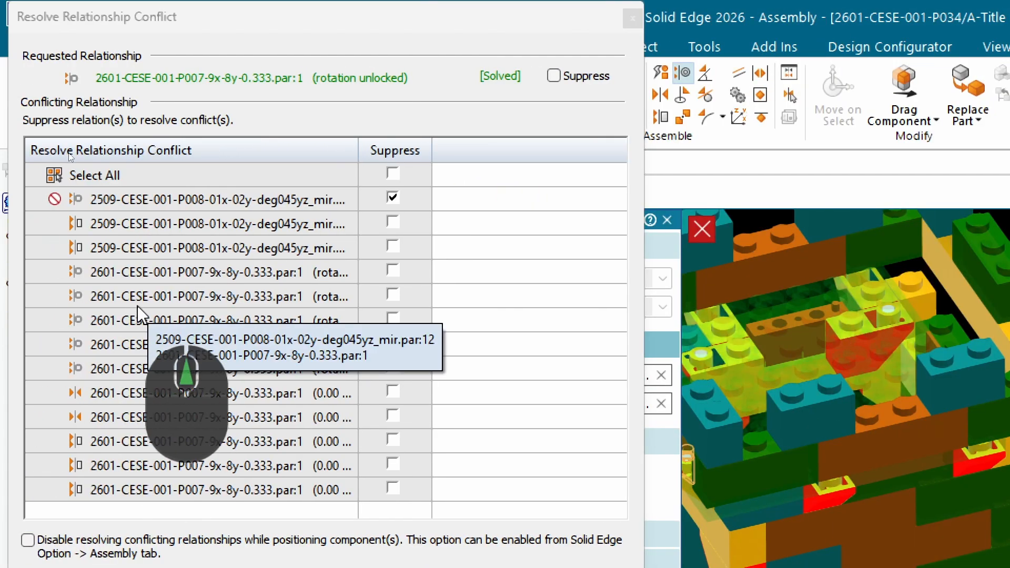
# Unsuppress the first conflicting relationship, the axial align of the mirrored 2509-CESE-001-P008-01x-02y-deg045yz block, apply the change and accept the conflict notice.
pyautogui.click(393, 198)
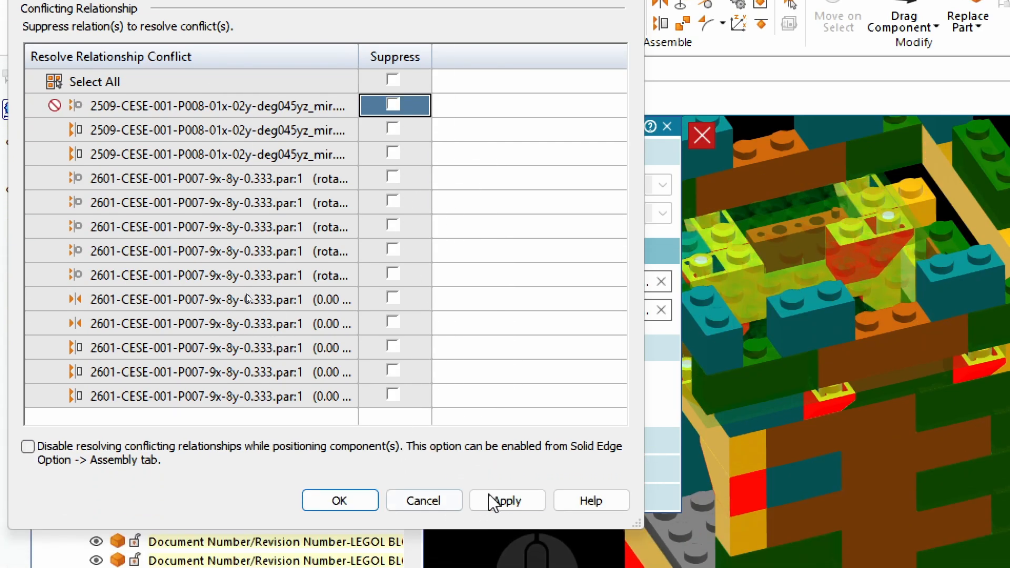
pyautogui.moveTo(746, 301); pyautogui.dragTo(474, 105)
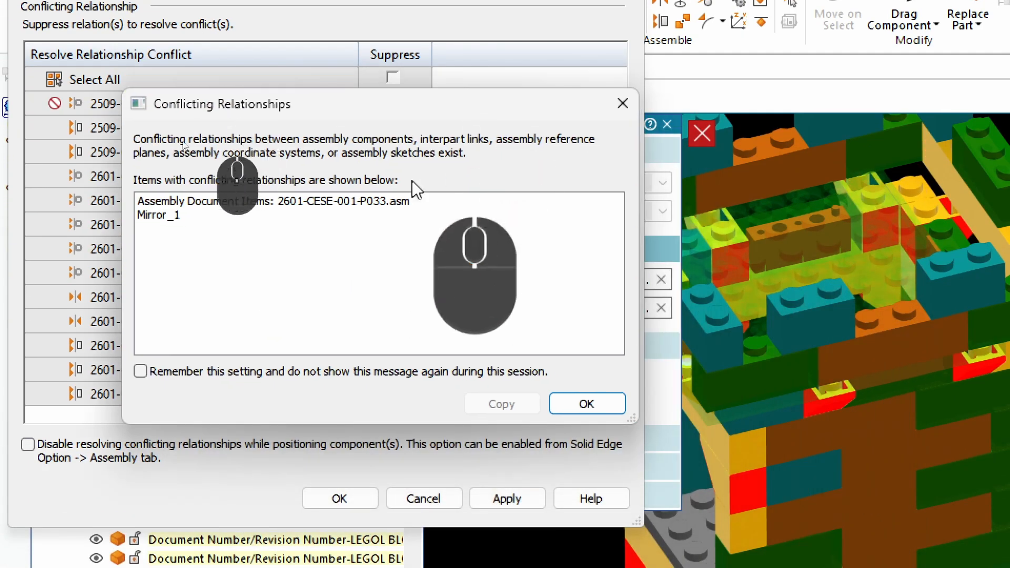
pyautogui.click(604, 405)
pyautogui.scroll(1, 784, 320)
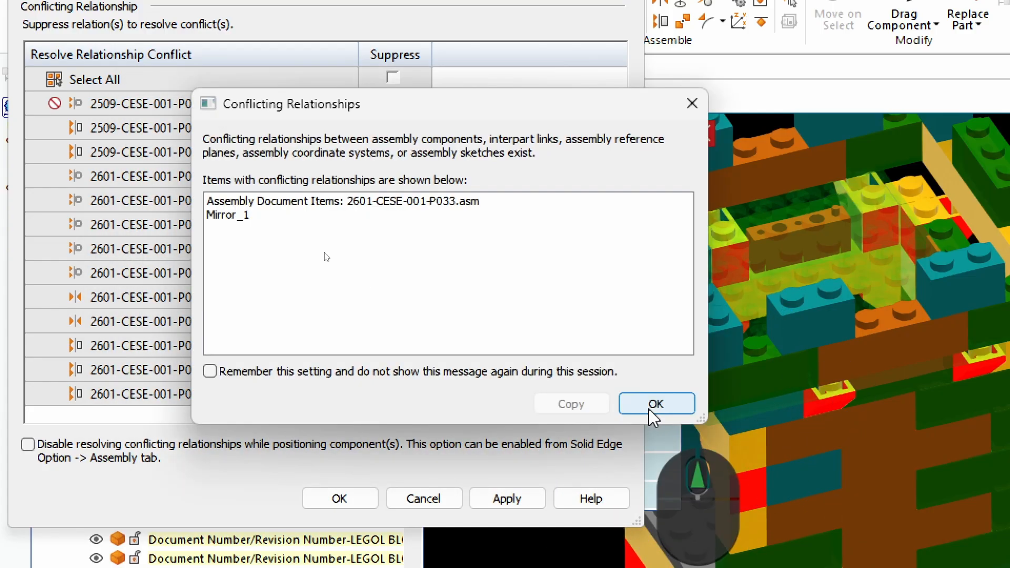
pyautogui.click(649, 409)
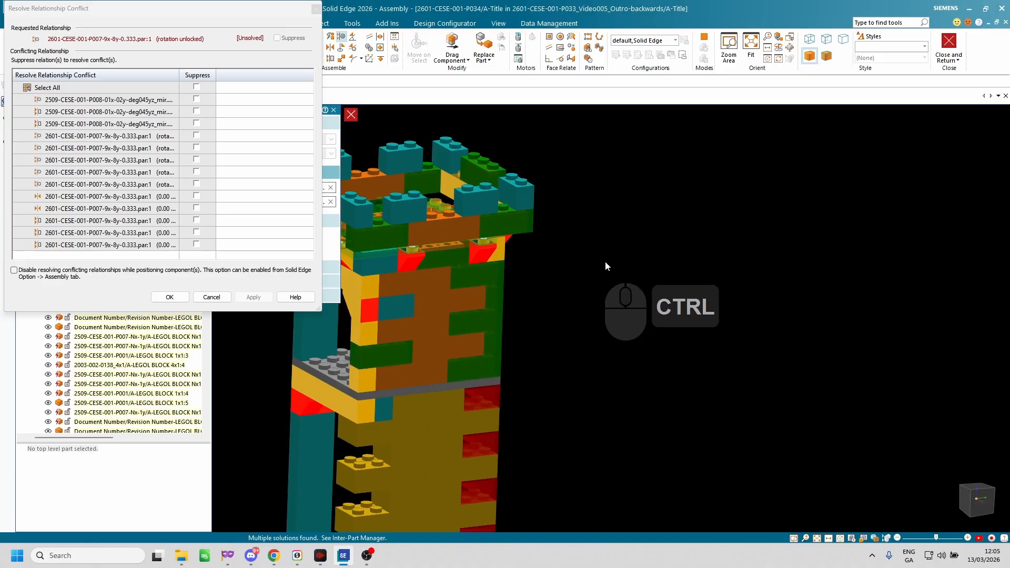
# Inspect the blocks around the tower's top plate and highlight the mirrored P008 block's two planar aligns in the conflict list.
pyautogui.scroll(5, 605, 262)
pyautogui.moveTo(544, 251); pyautogui.dragTo(554, 285, button='middle')
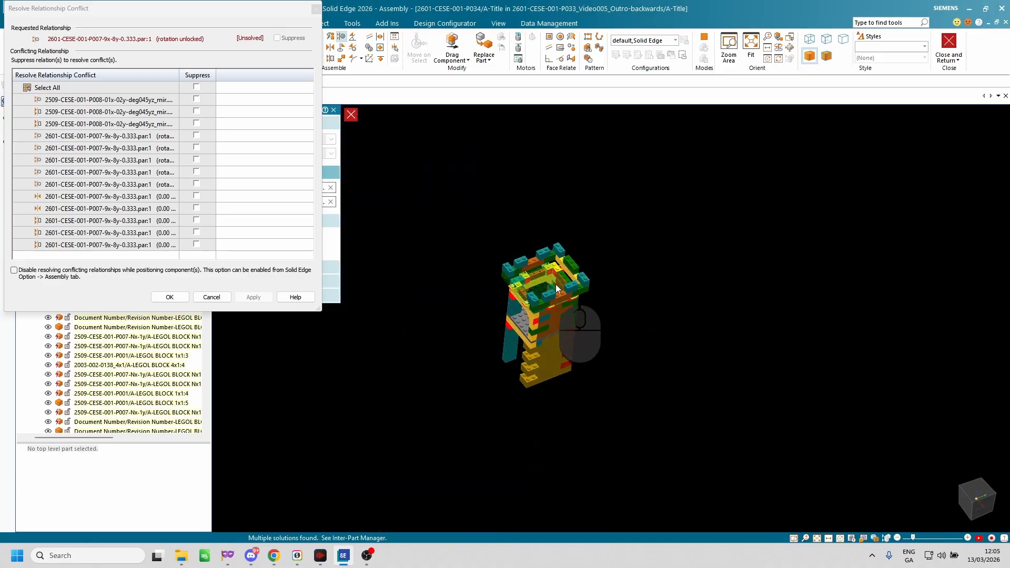
pyautogui.scroll(-11, 558, 267)
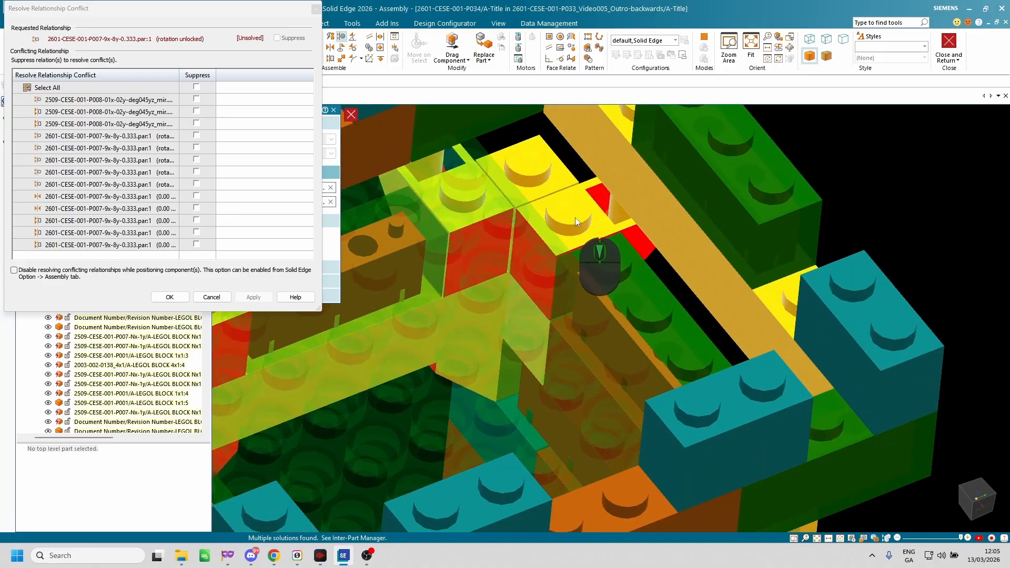
pyautogui.hotkey('ctrl', '4')
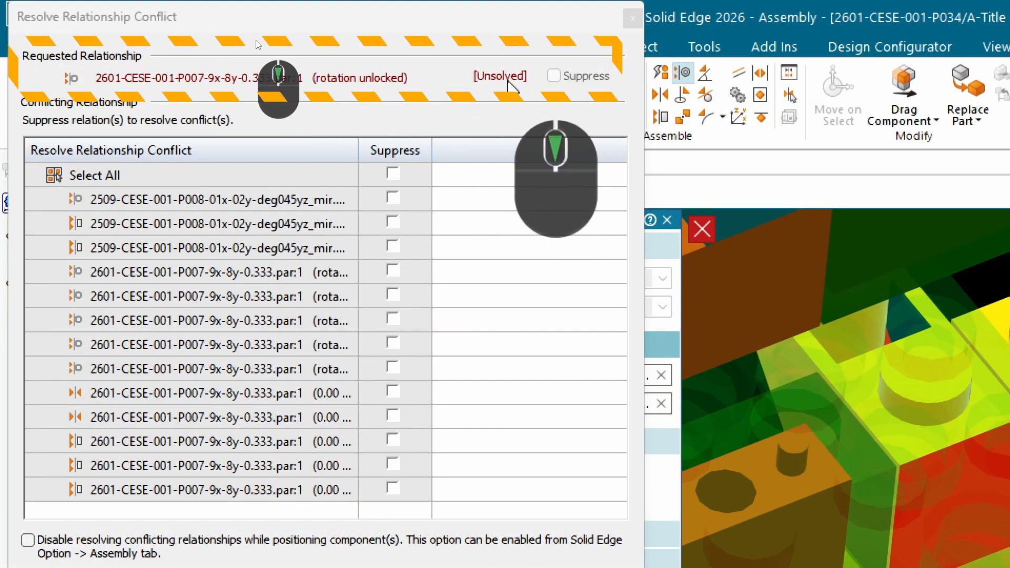
pyautogui.scroll(5, 840, 347)
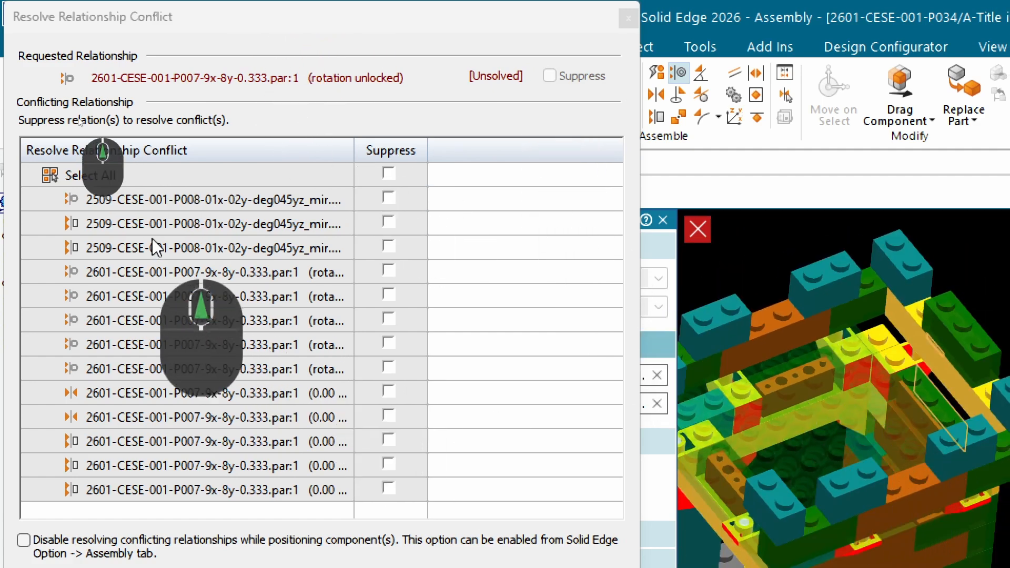
pyautogui.click(160, 225)
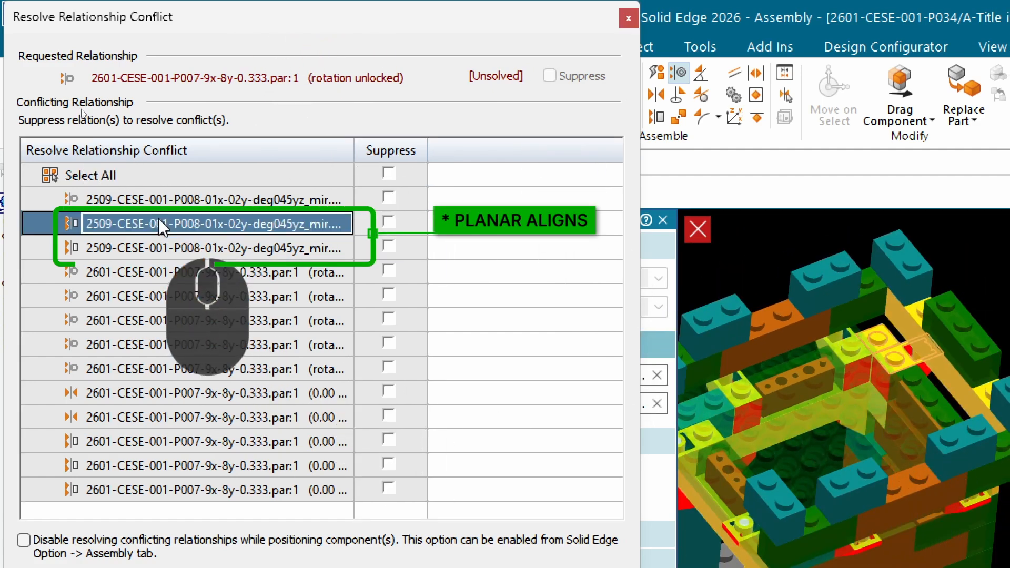
pyautogui.click(155, 248)
# Suppress the first axial align between 2509-CESE-001-P008-01x-02y-deg045yz_mir.par:9 and 2601-CESE-001-P007-9x-8y-0.333.par:1, apply it and accept the notice.
pyautogui.click(167, 274)
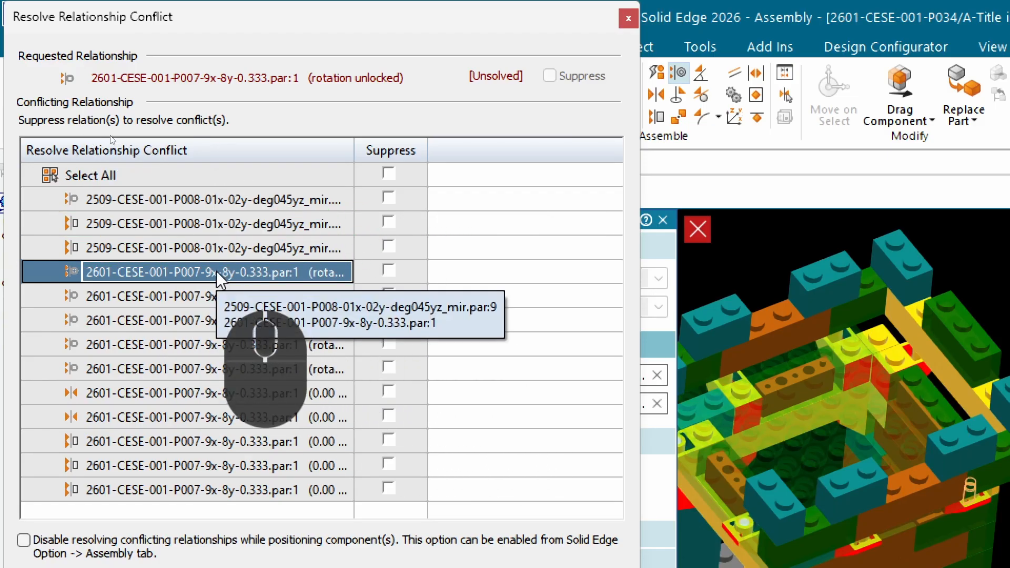
pyautogui.scroll(4, 768, 376)
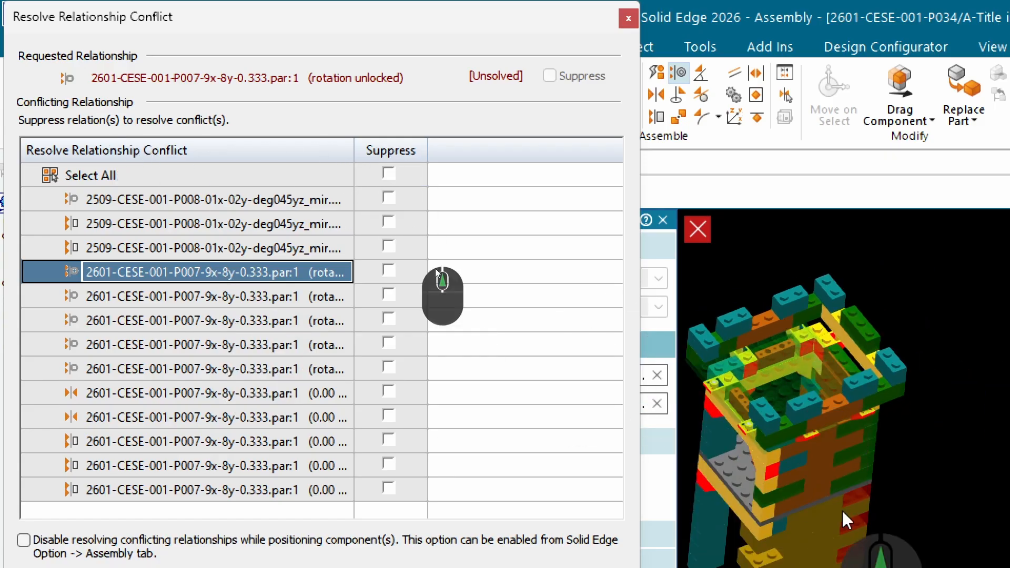
pyautogui.scroll(-2, 803, 422)
pyautogui.scroll(-5, 768, 347)
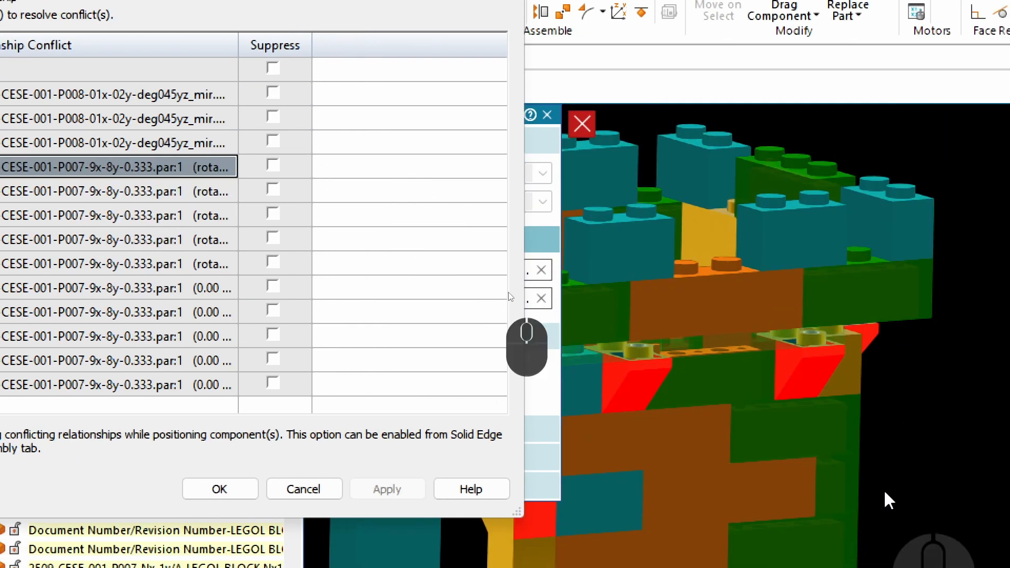
pyautogui.moveTo(926, 521); pyautogui.dragTo(884, 273, button='middle')
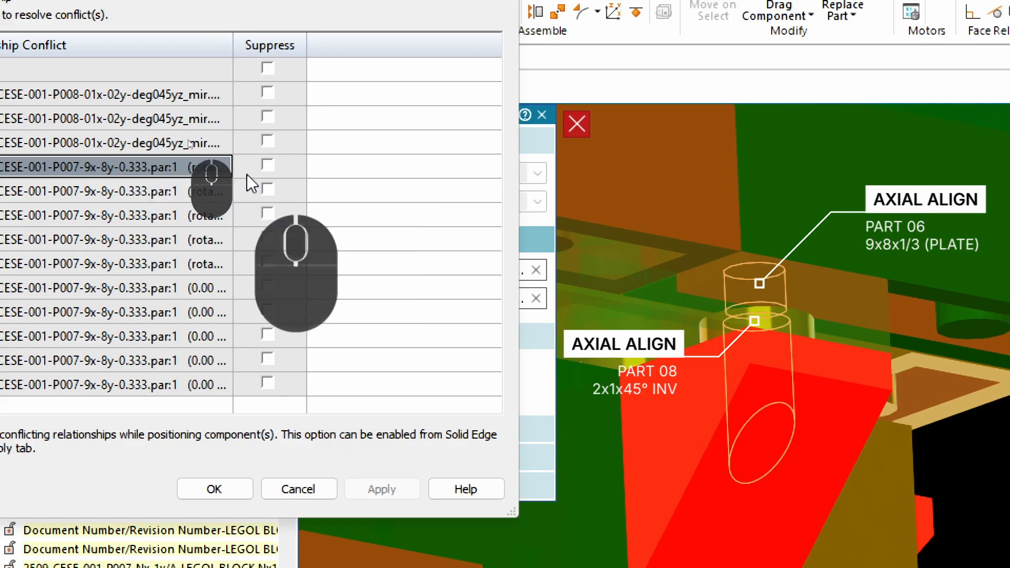
pyautogui.click(267, 166)
pyautogui.click(380, 490)
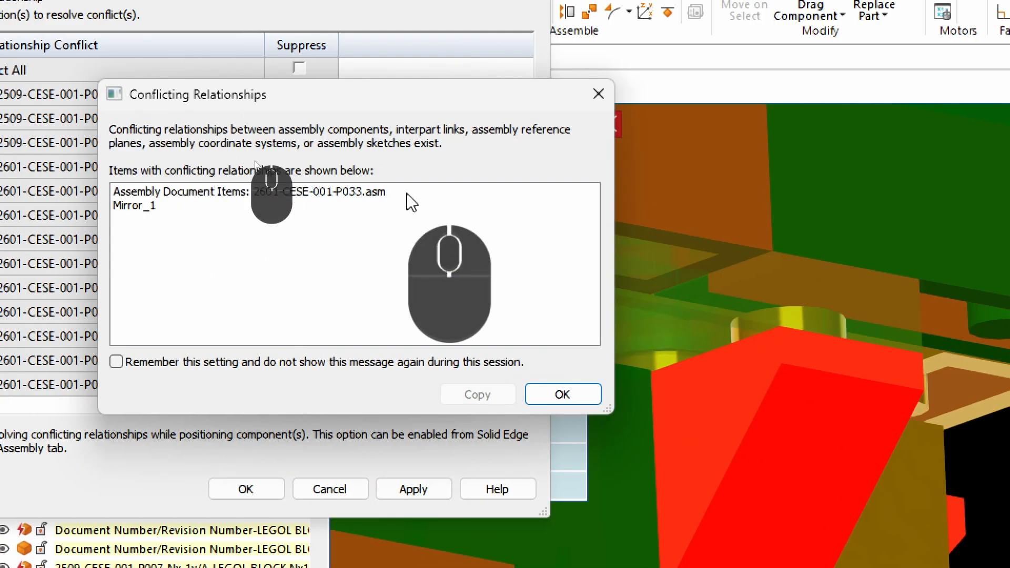
pyautogui.click(555, 393)
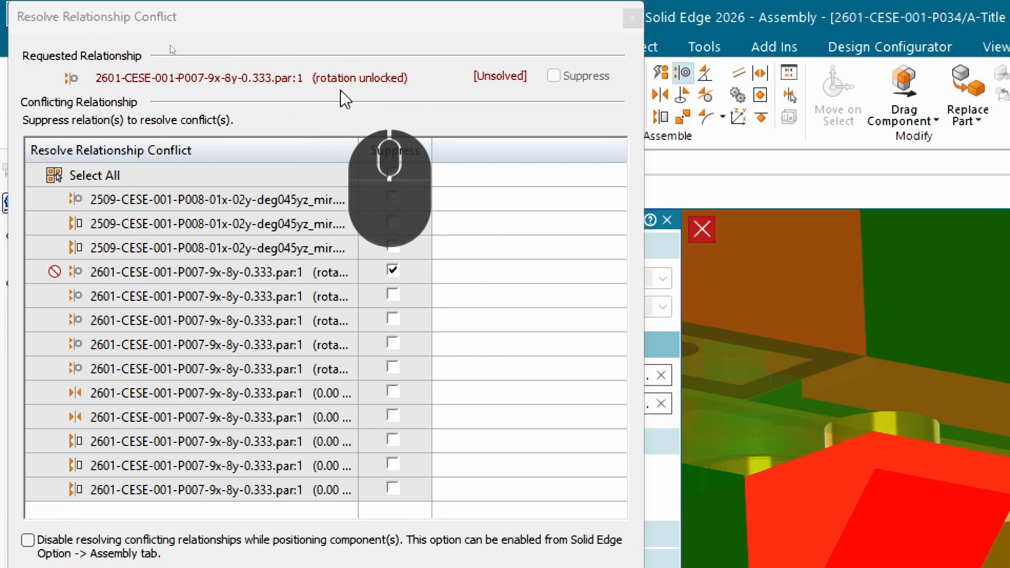
# Suppress the axial align between 2509-CESE-001-P008-01x-02y-deg045yz_mir.par:12 and the 9x-8y-0.333 plate, apply it and accept the conflict notice.
pyautogui.scroll(-8, 889, 316)
pyautogui.moveTo(808, 314); pyautogui.dragTo(820, 370, button='middle')
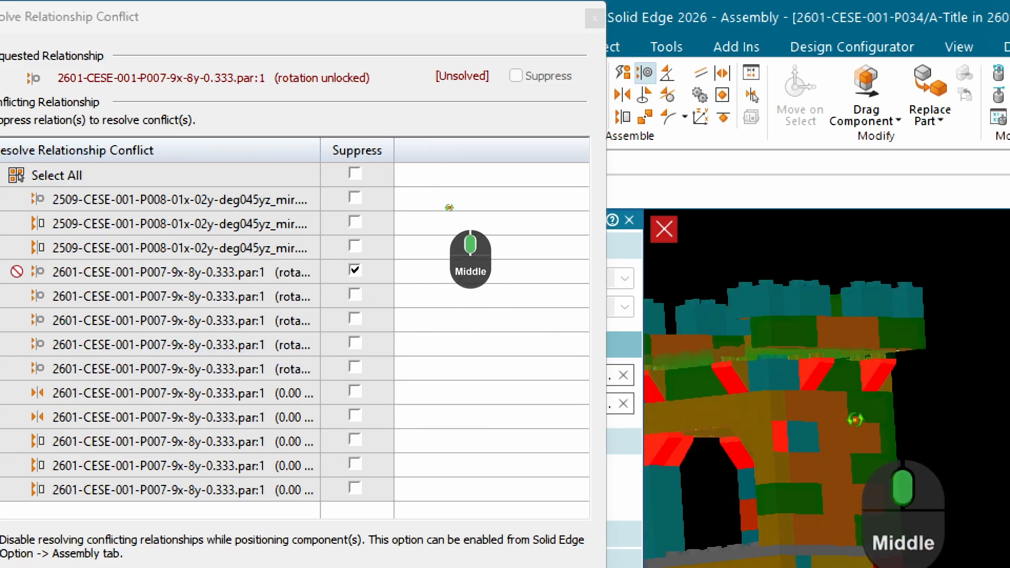
pyautogui.moveTo(906, 468); pyautogui.dragTo(749, 351, button='middle')
pyautogui.scroll(-8, 708, 344)
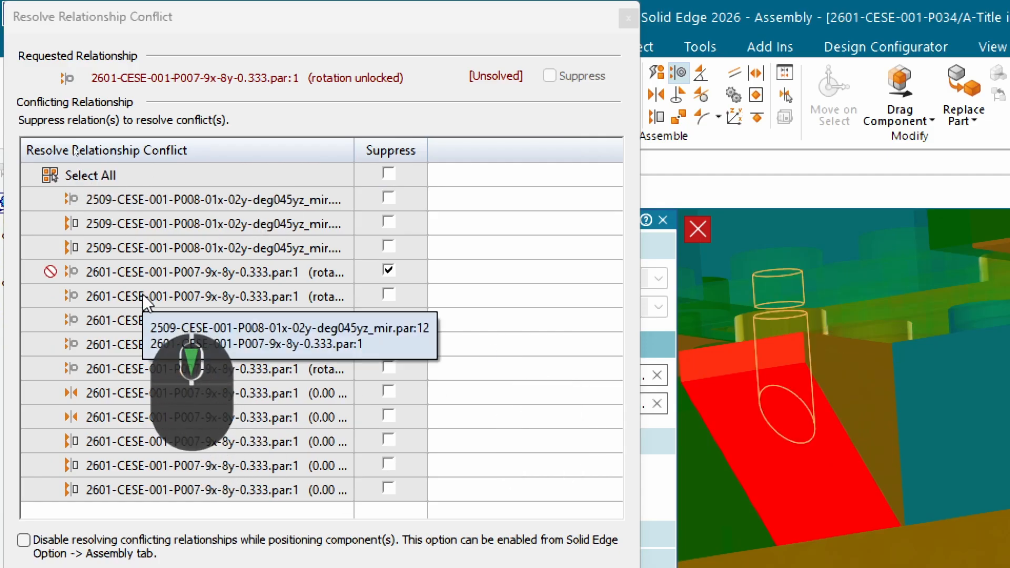
pyautogui.moveTo(768, 274); pyautogui.dragTo(787, 302, button='middle')
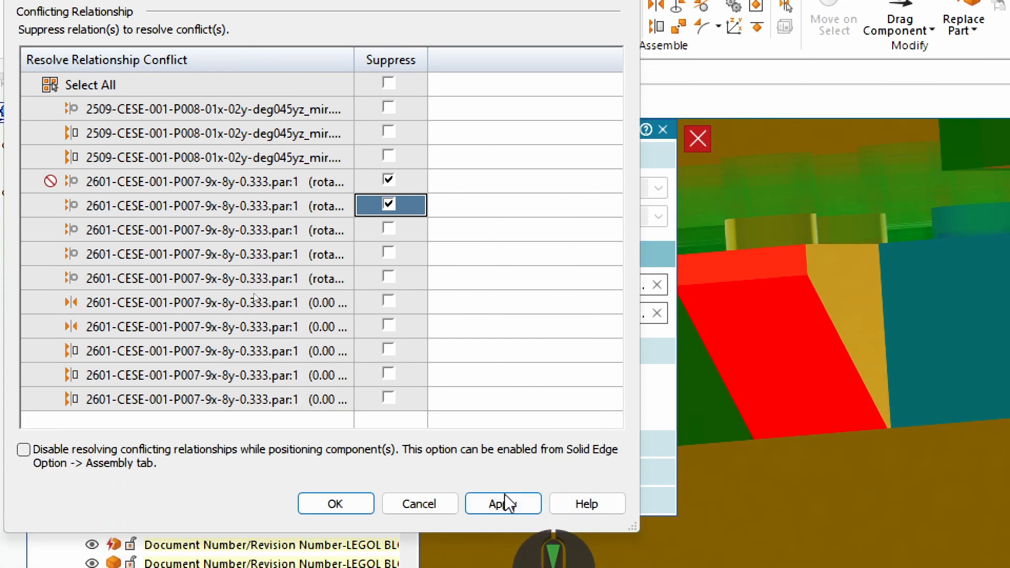
pyautogui.click(502, 516)
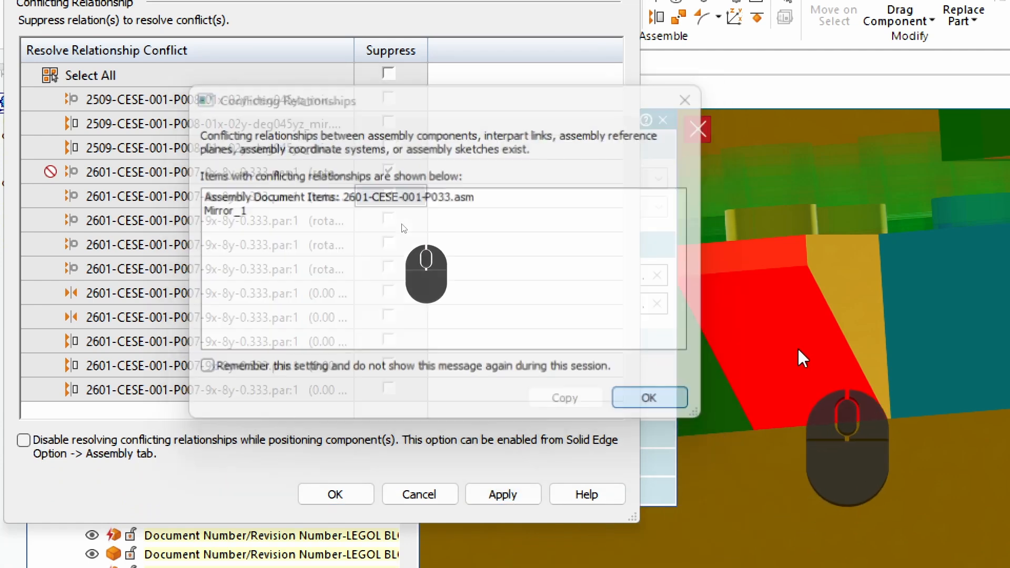
pyautogui.click(652, 403)
# Suppress the second axial align between deg045yz_mir.par:9 and the 9x-8y-0.333 plate, at the block's other peg, apply it and accept the notice.
pyautogui.scroll(3, 846, 300)
pyautogui.scroll(-5, 799, 292)
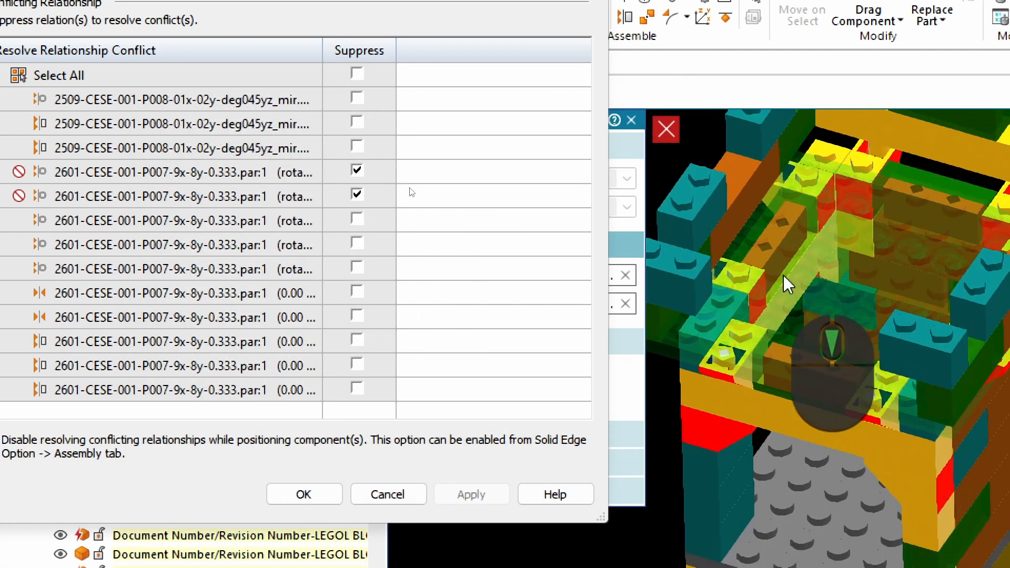
pyautogui.click(173, 219)
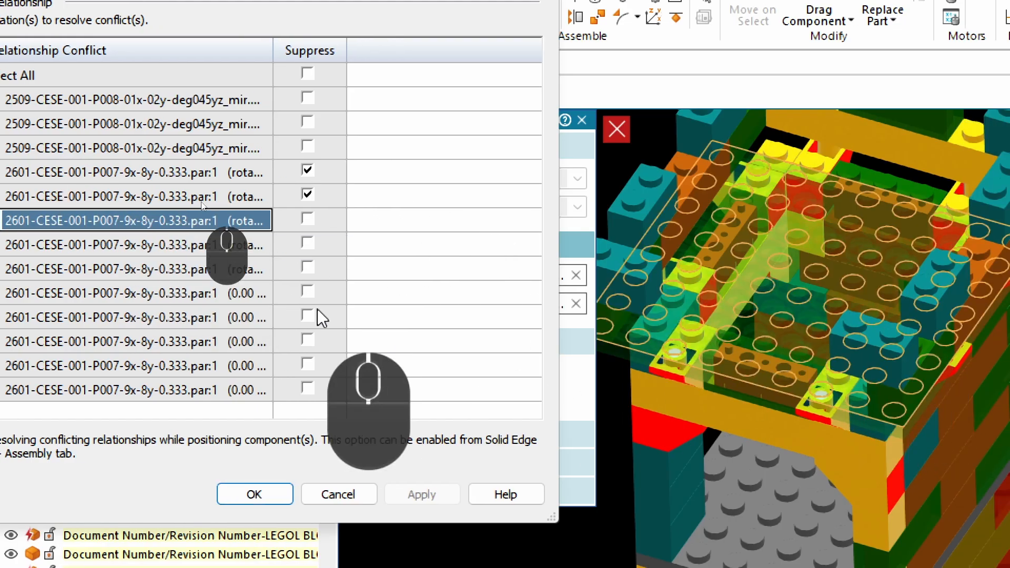
pyautogui.moveTo(821, 305); pyautogui.dragTo(609, 189, button='middle')
pyautogui.moveTo(815, 208); pyautogui.dragTo(789, 224, button='middle')
pyautogui.scroll(-5, 906, 166)
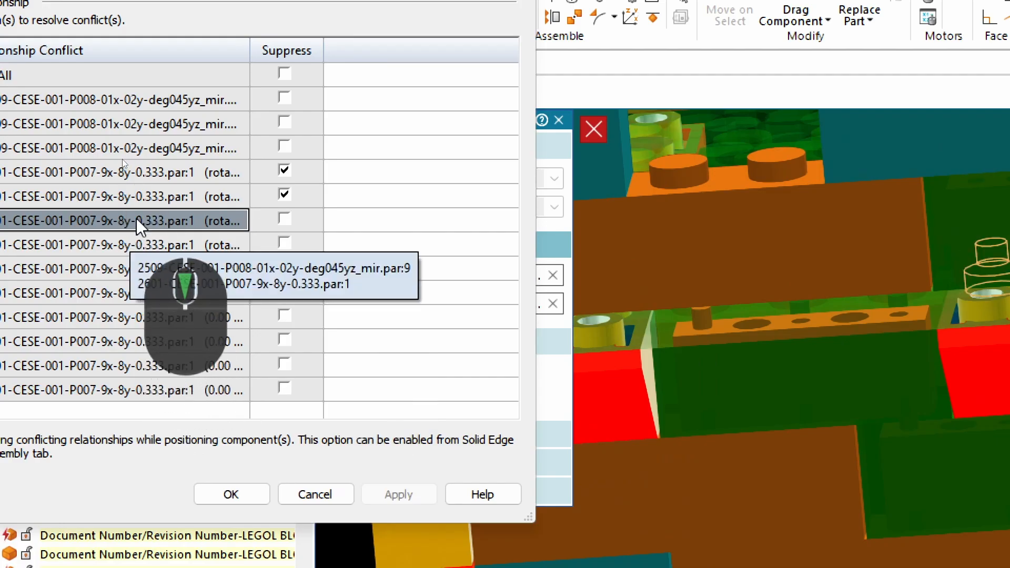
pyautogui.moveTo(605, 399); pyautogui.dragTo(848, 308, button='middle')
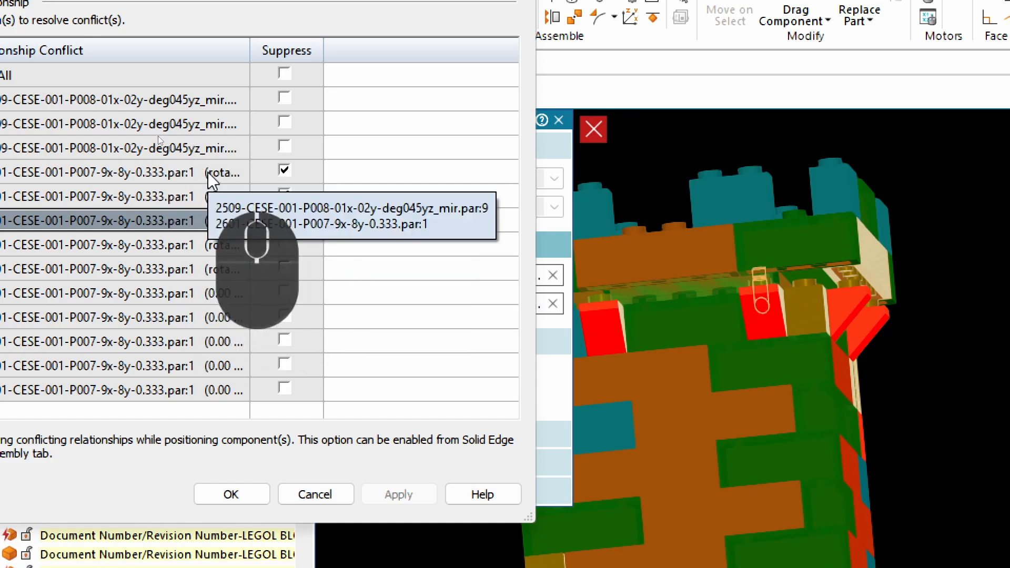
pyautogui.click(284, 195)
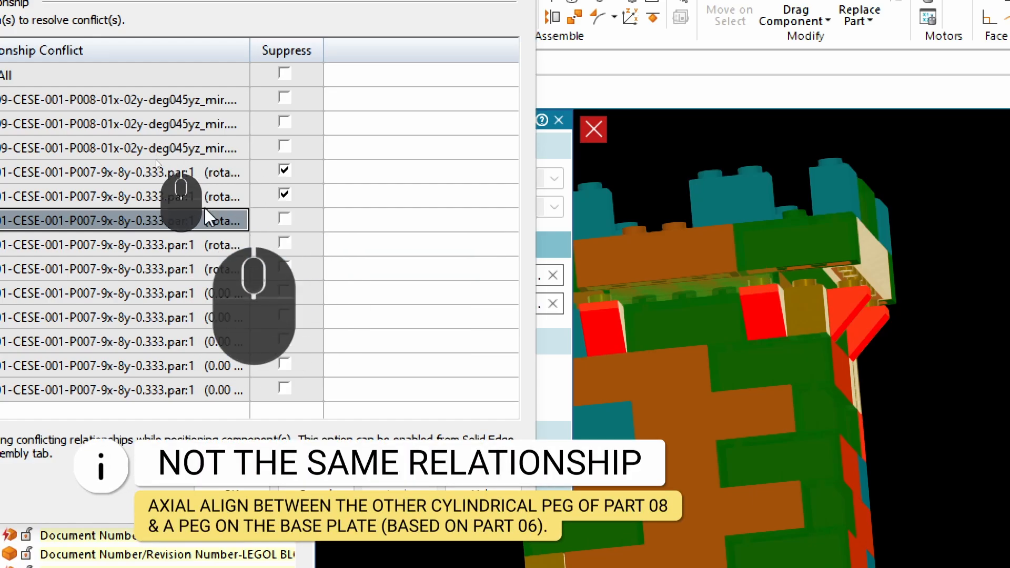
pyautogui.click(286, 223)
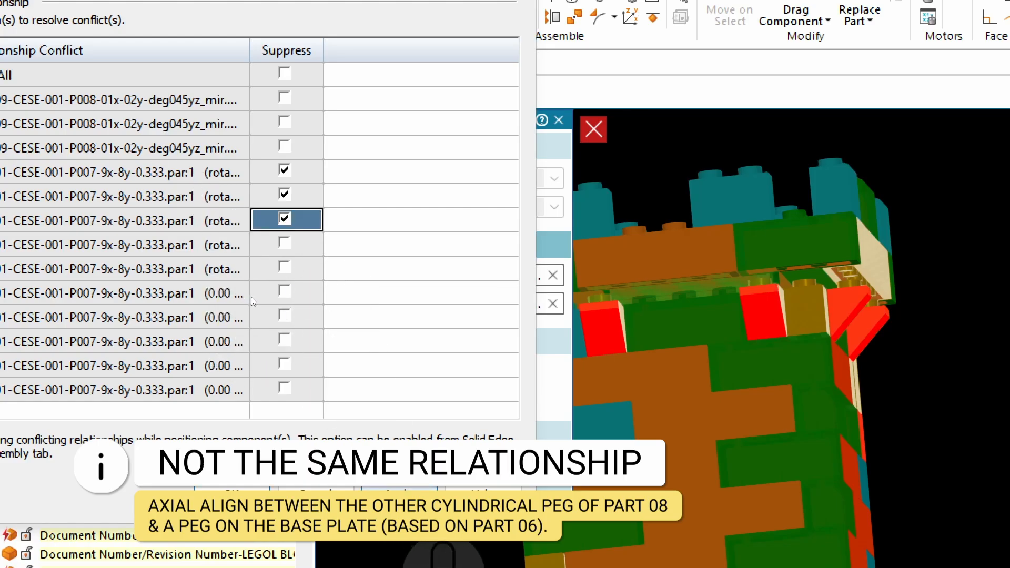
pyautogui.scroll(4, 761, 251)
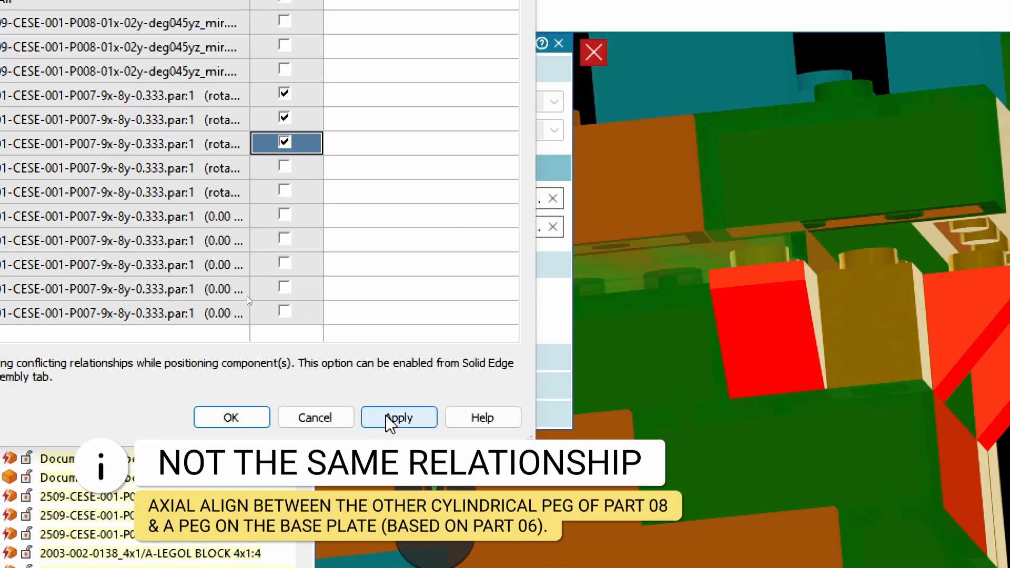
pyautogui.click(388, 417)
pyautogui.click(548, 322)
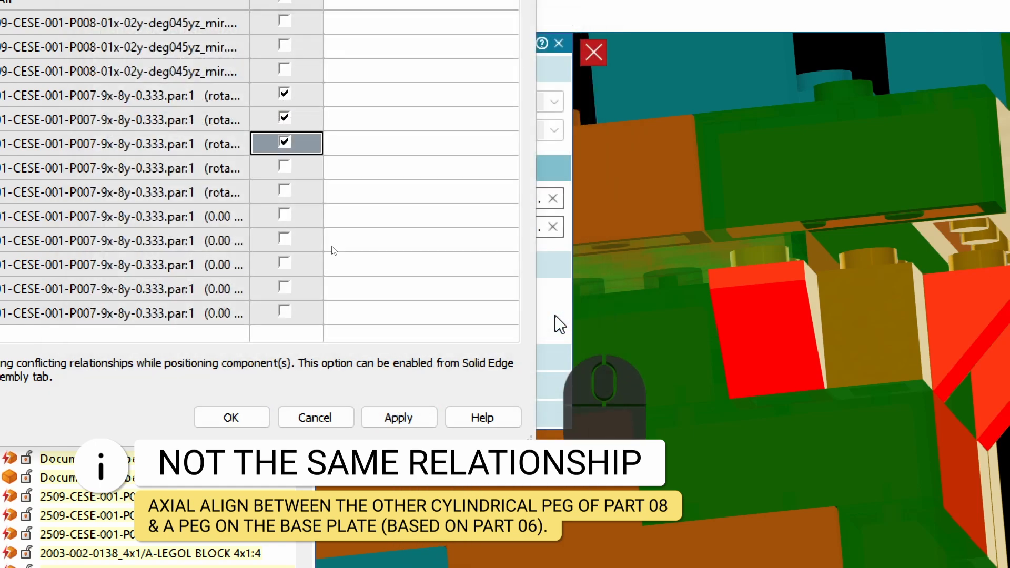
# Mark the second axial align between 2509-CESE-001-P008-01x-02y-deg045yz_mir.par:12 and the 9x-8y-0.333 plate, at the block's other peg, for suppression.
pyautogui.scroll(2, 868, 306)
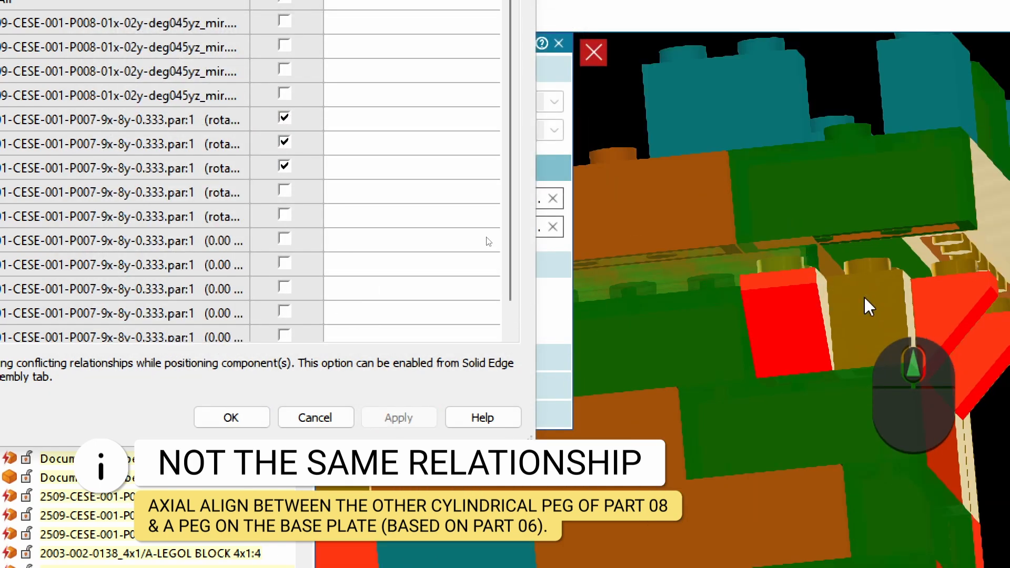
pyautogui.hotkey('ctrl', '4')
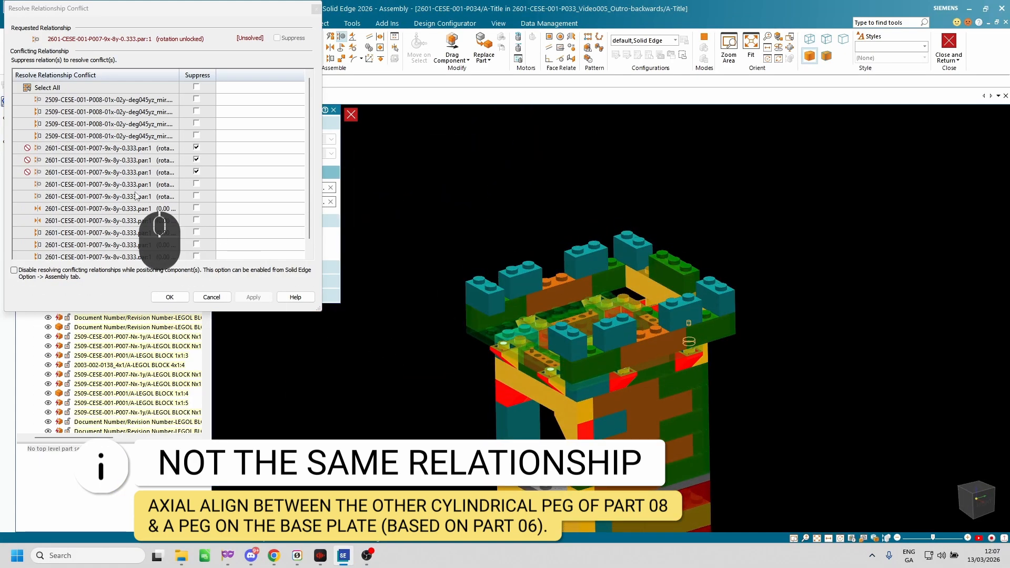
pyautogui.scroll(5, 576, 375)
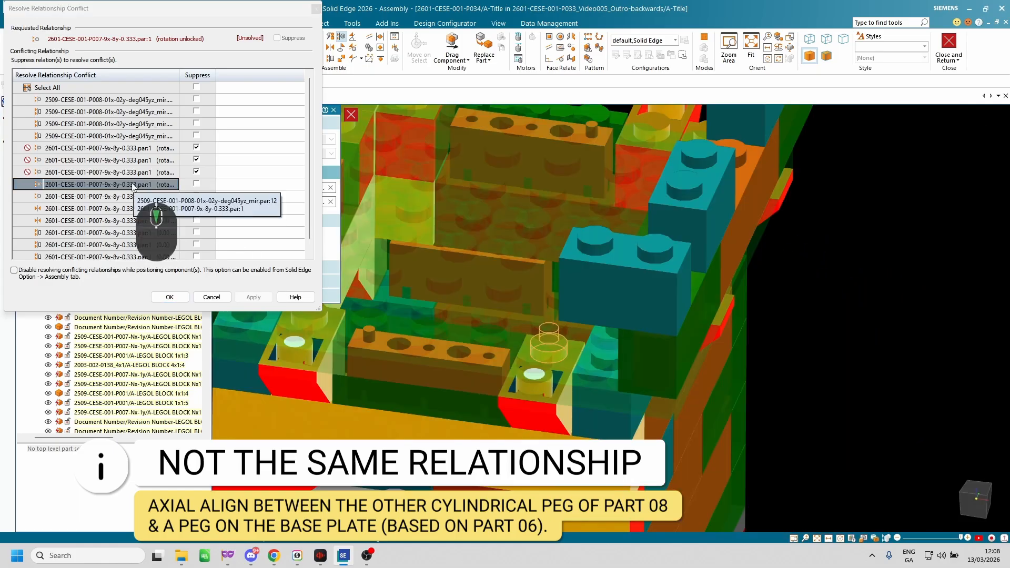
pyautogui.scroll(4, 595, 374)
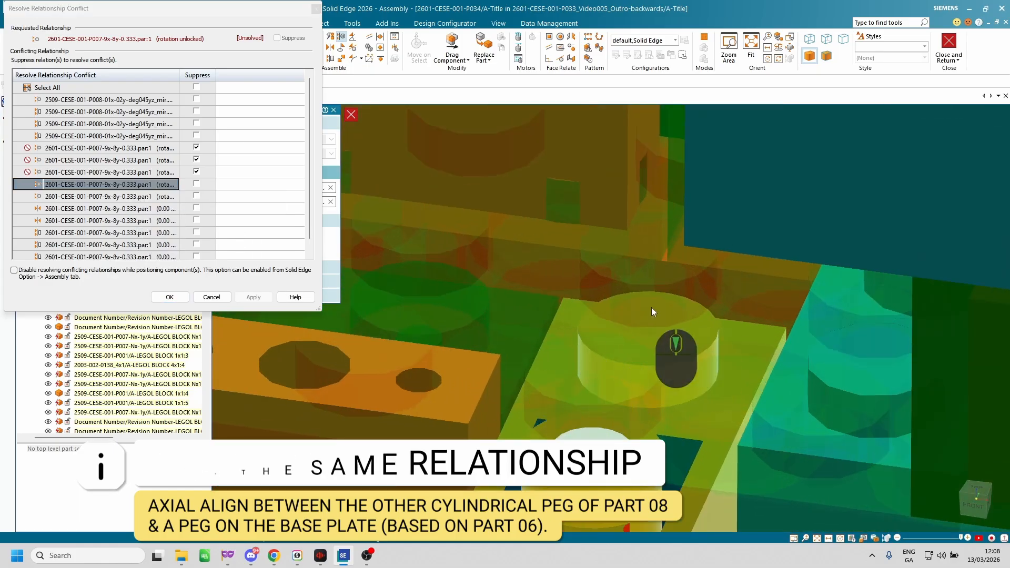
pyautogui.scroll(-5, 687, 317)
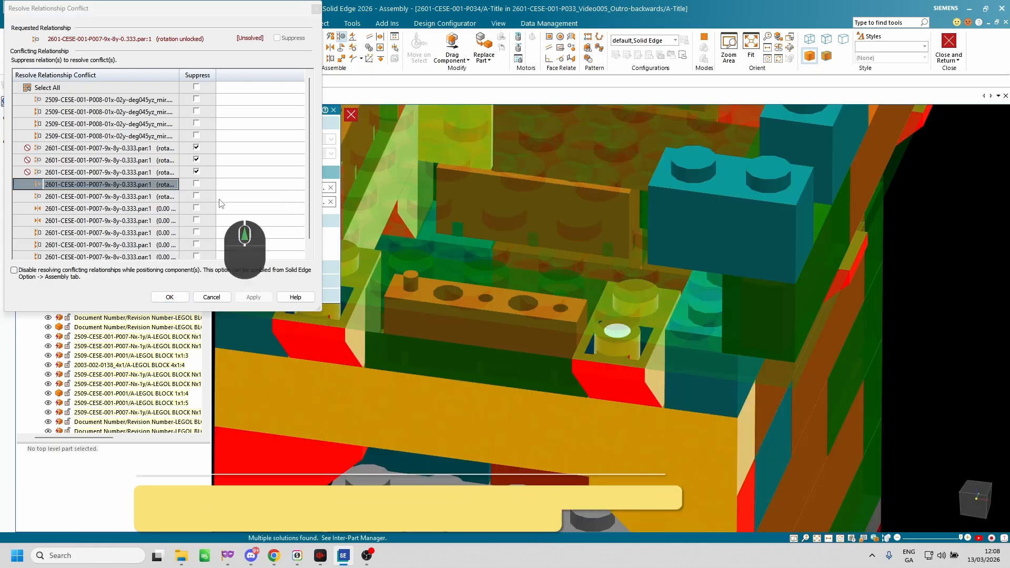
pyautogui.click(197, 184)
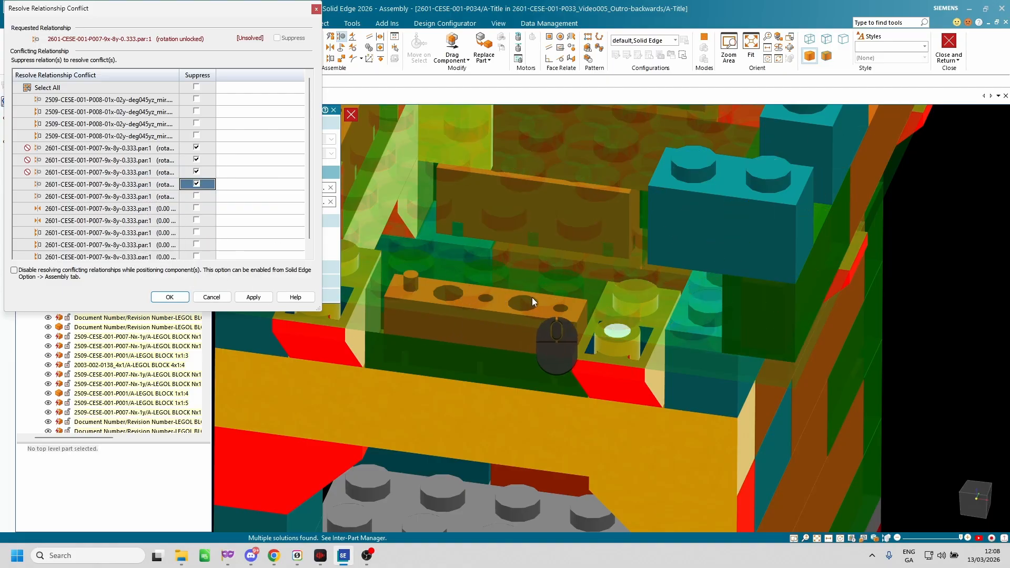
# Highlight the axial align between 2509-CESE-001-P007-3x-1y.par:14 and the 9x-8y-0.333 plate and examine its cylindrical faces around the tower.
pyautogui.scroll(5, 533, 298)
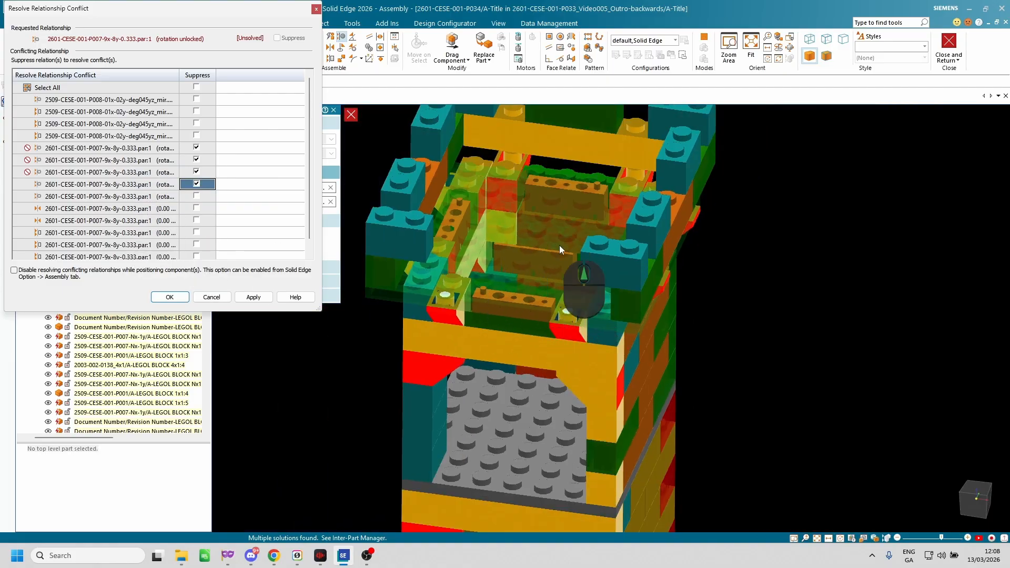
pyautogui.click(120, 197)
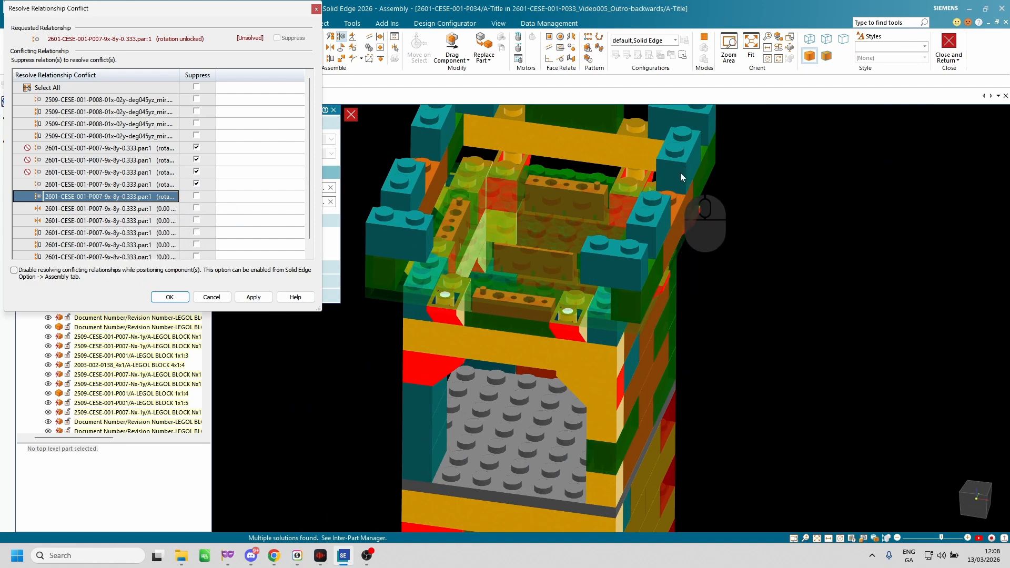
pyautogui.moveTo(696, 244); pyautogui.dragTo(533, 221, button='middle')
pyautogui.scroll(-5, 709, 165)
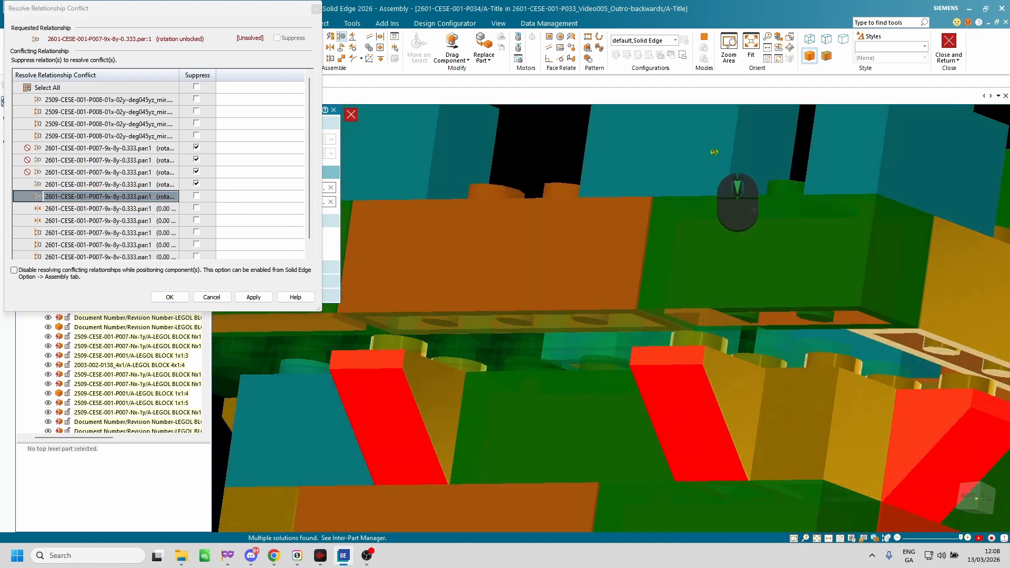
pyautogui.scroll(3, 759, 173)
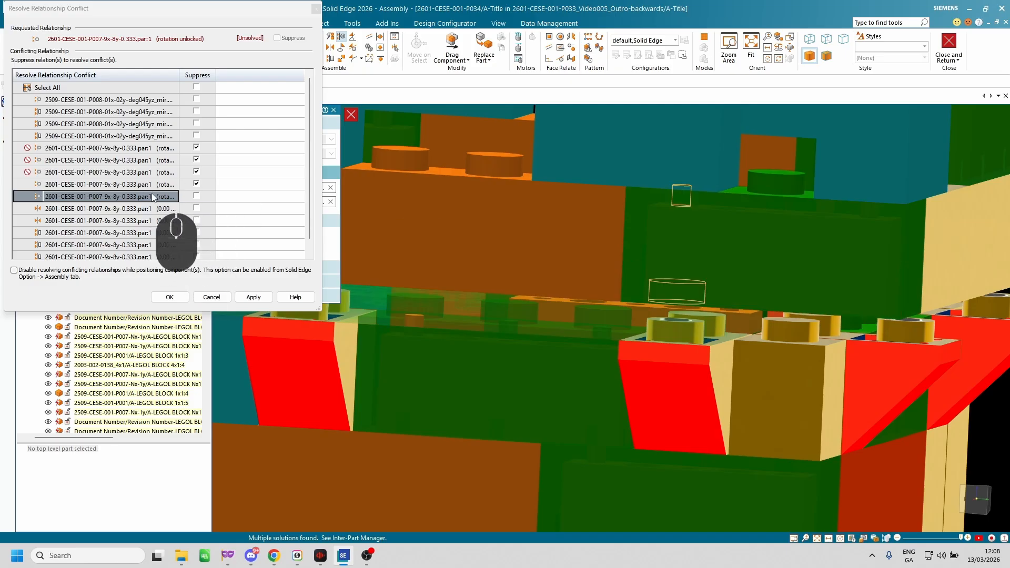
pyautogui.moveTo(490, 314); pyautogui.dragTo(511, 271, button='middle')
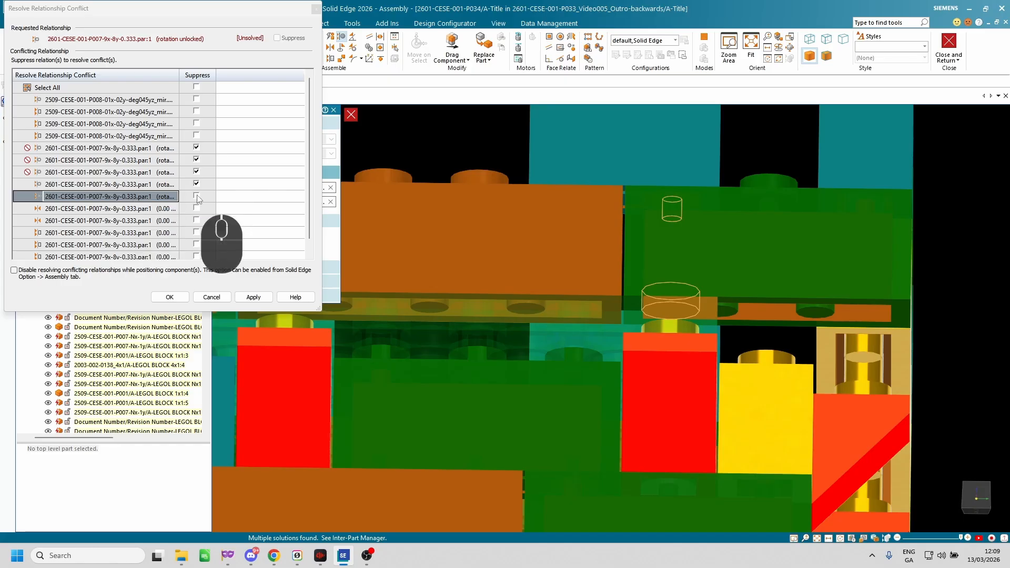
pyautogui.scroll(-5, 679, 308)
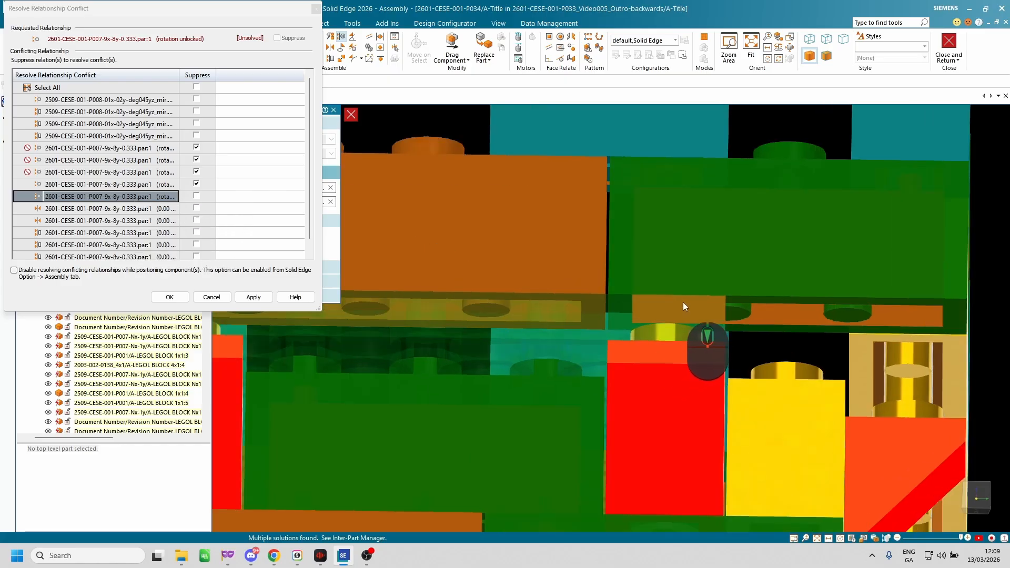
pyautogui.scroll(5, 620, 324)
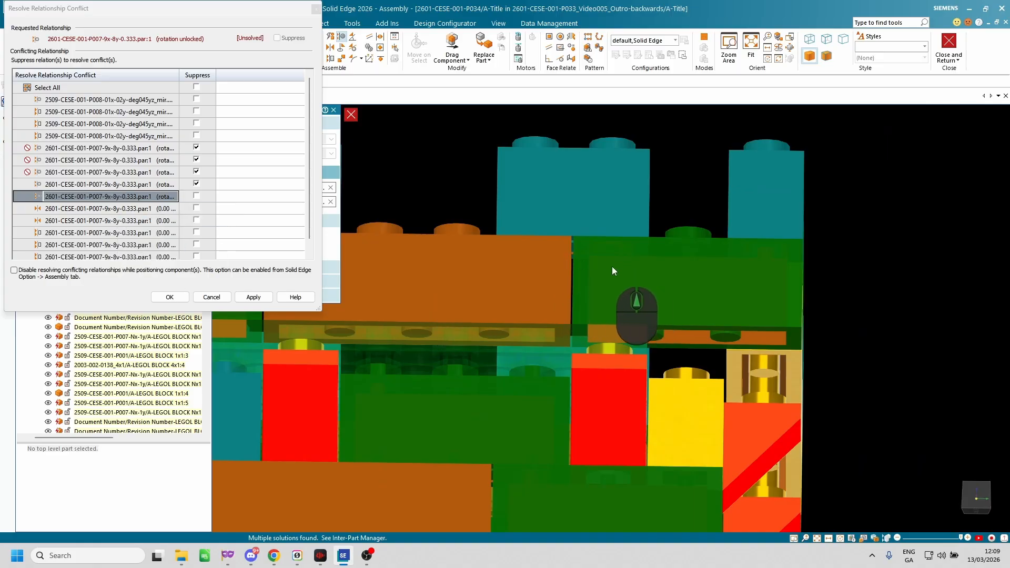
pyautogui.moveTo(651, 257); pyautogui.dragTo(621, 356, button='middle')
pyautogui.scroll(-3, 619, 317)
pyautogui.scroll(2, 623, 321)
pyautogui.moveTo(619, 305); pyautogui.dragTo(618, 284, button='middle')
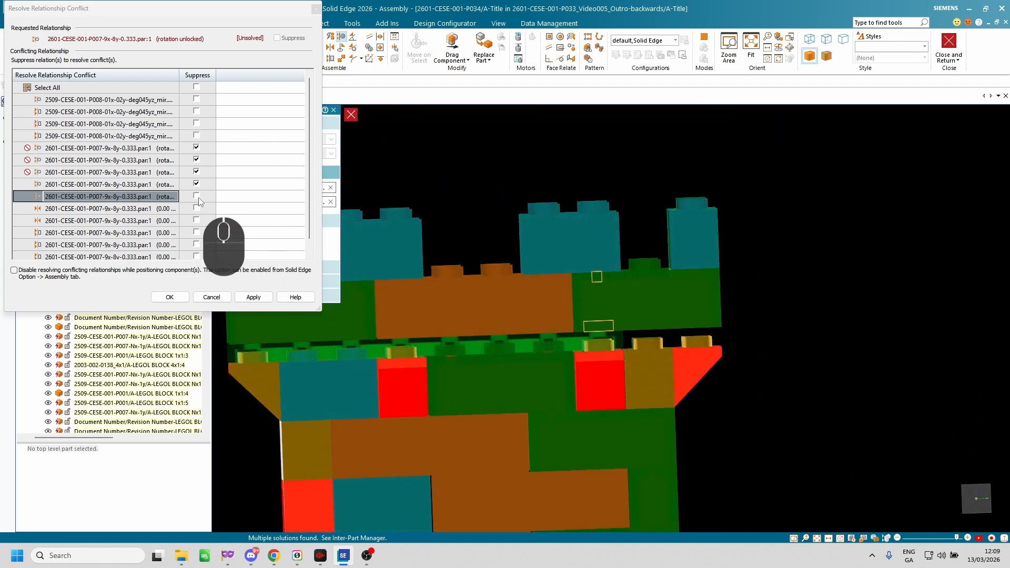
# Highlight the plate's two 0.00 mm mate relationships in the conflict list and review the remaining entries.
pyautogui.click(131, 209)
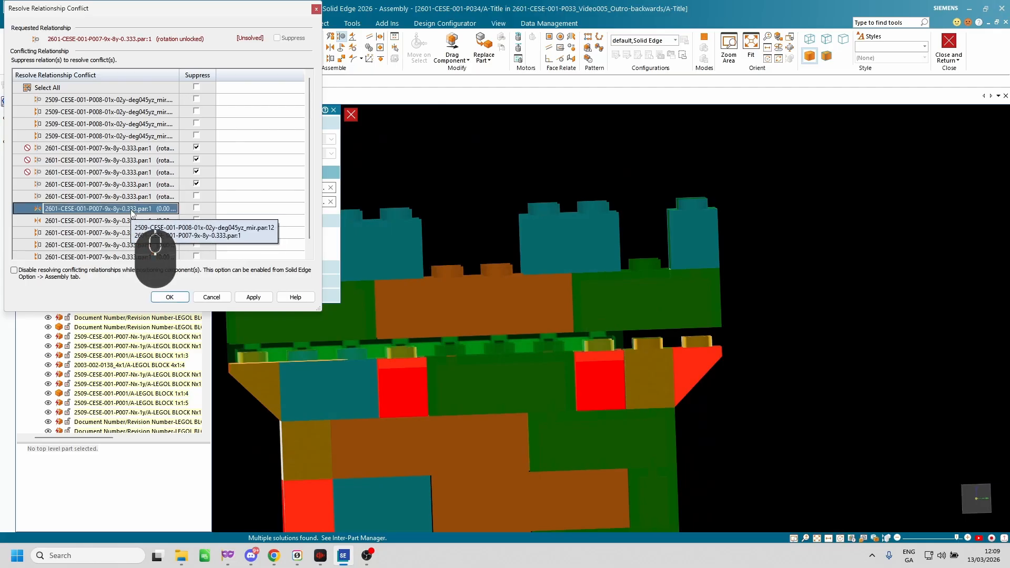
pyautogui.click(57, 222)
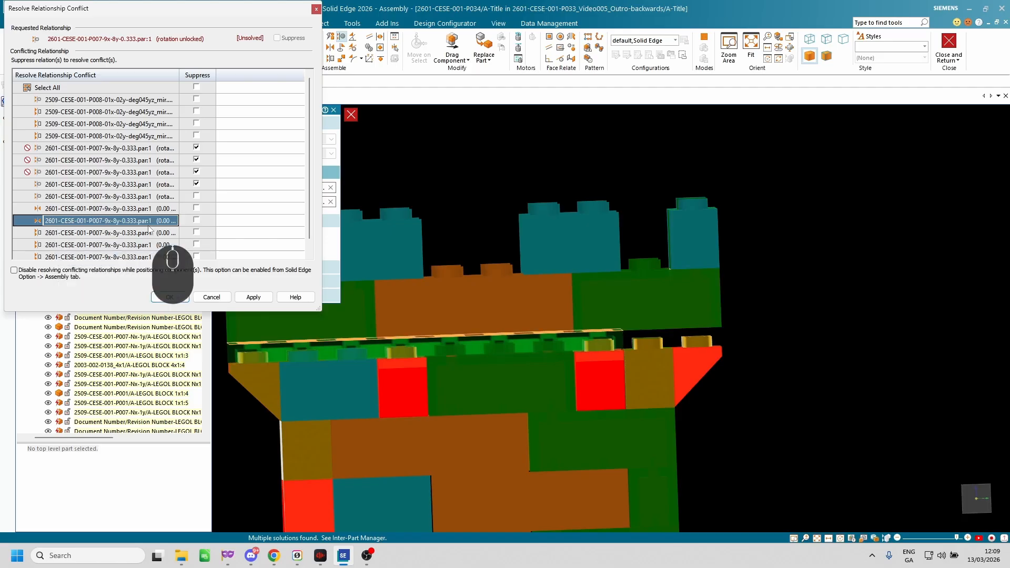
pyautogui.scroll(-1, 115, 179)
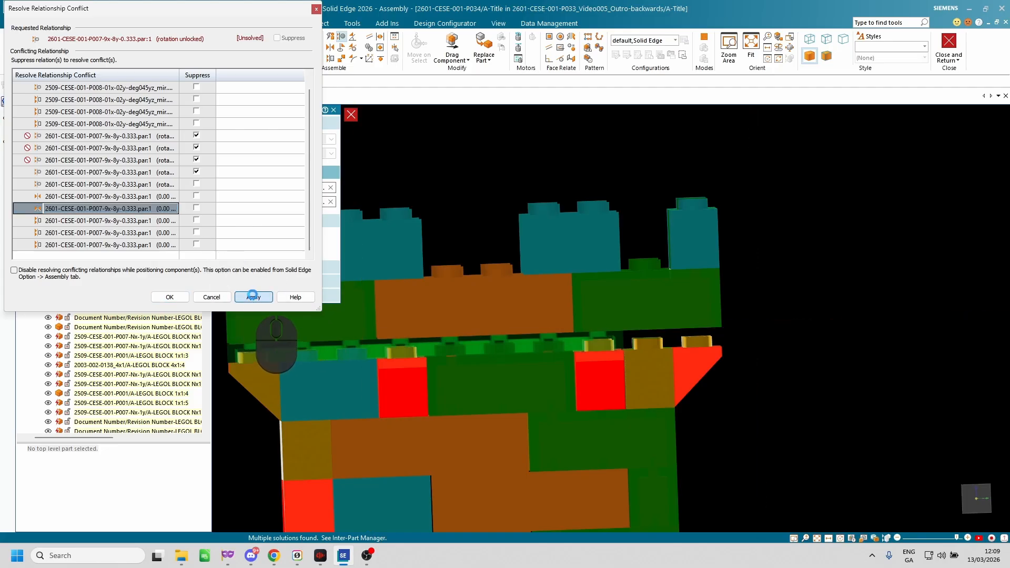
# Apply the marked axial align suppression, accept the conflicting relationships notice and check the plate on the tower.
pyautogui.click(252, 296)
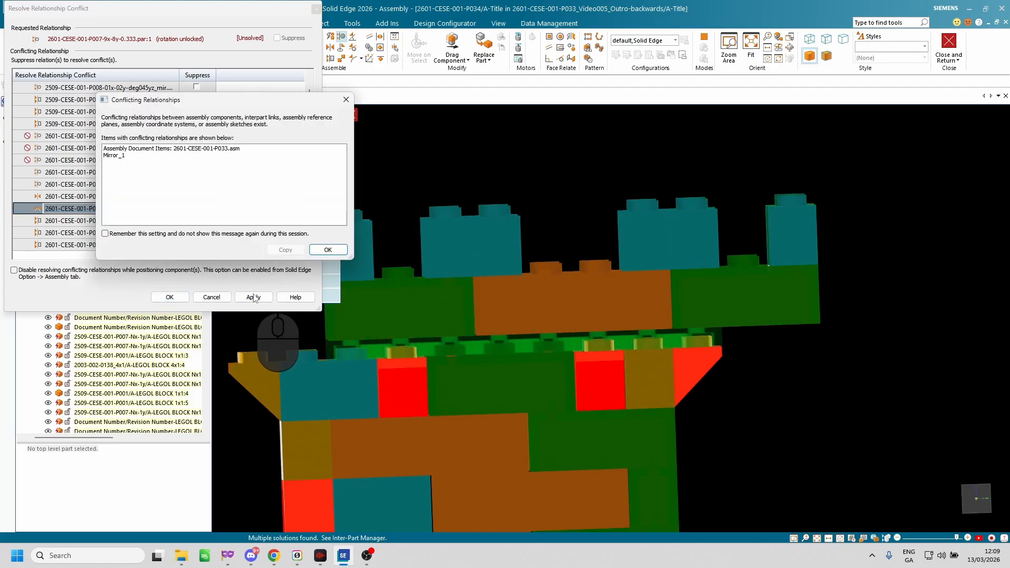
pyautogui.click(326, 250)
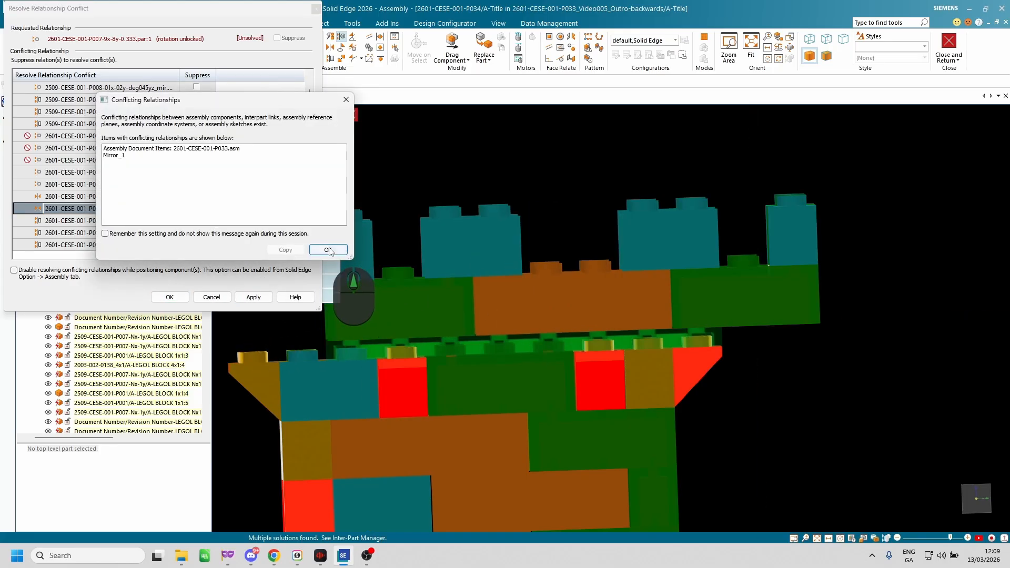
pyautogui.click(326, 249)
pyautogui.scroll(5, 545, 255)
pyautogui.moveTo(545, 254); pyautogui.dragTo(478, 286, button='middle')
pyautogui.scroll(-5, 487, 239)
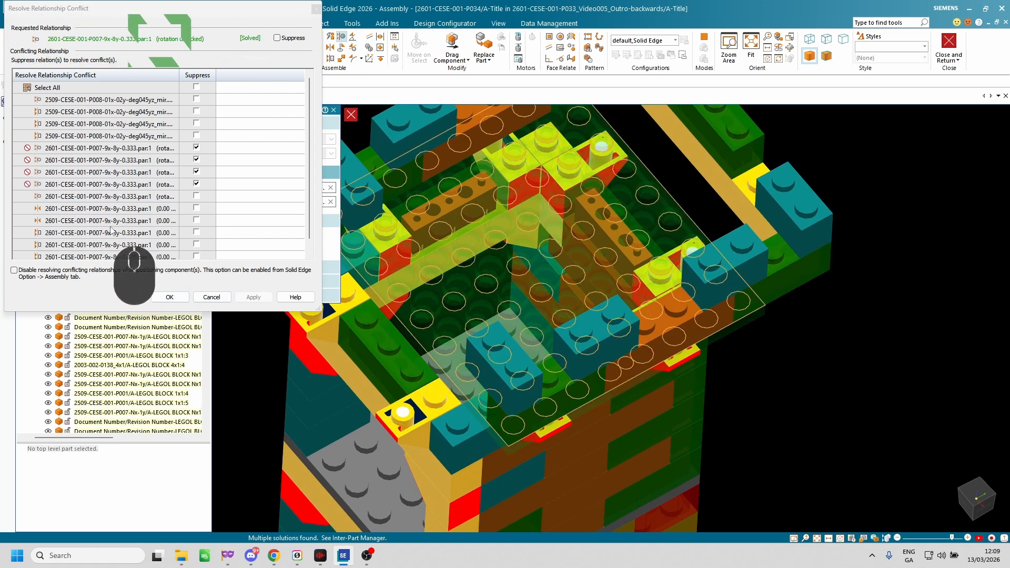
# Accept the relationship conflict resolution and end the Axial Align command.
pyautogui.click(169, 297)
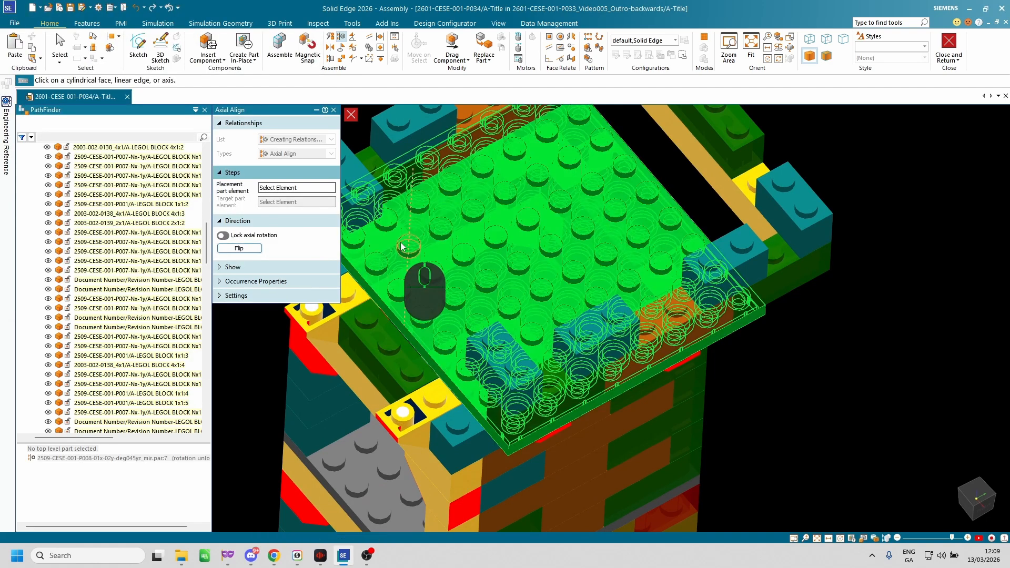
pyautogui.moveTo(858, 326); pyautogui.dragTo(815, 314, button='middle')
pyautogui.scroll(-4, 814, 323)
pyautogui.click(847, 324)
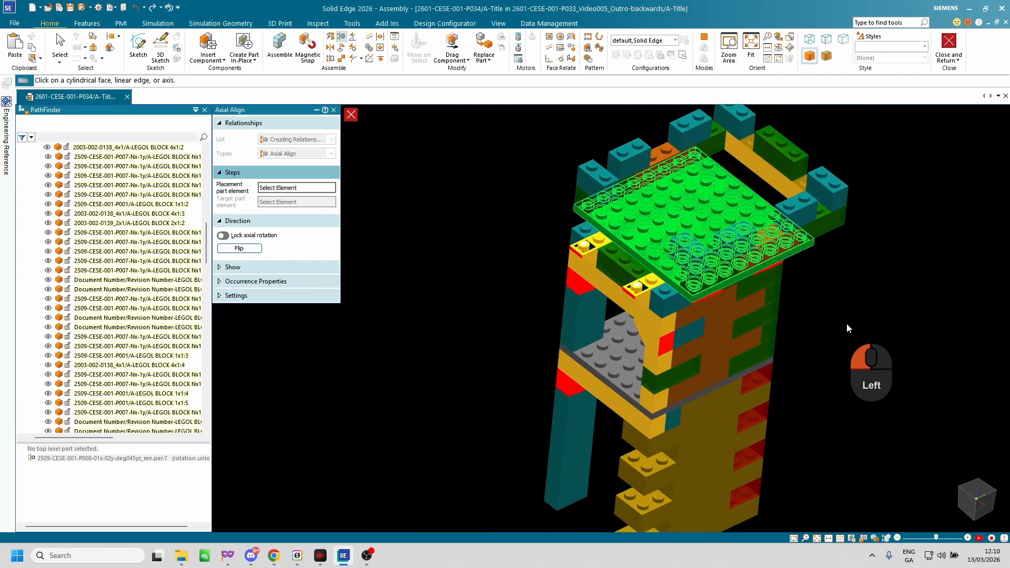
pyautogui.click(334, 111)
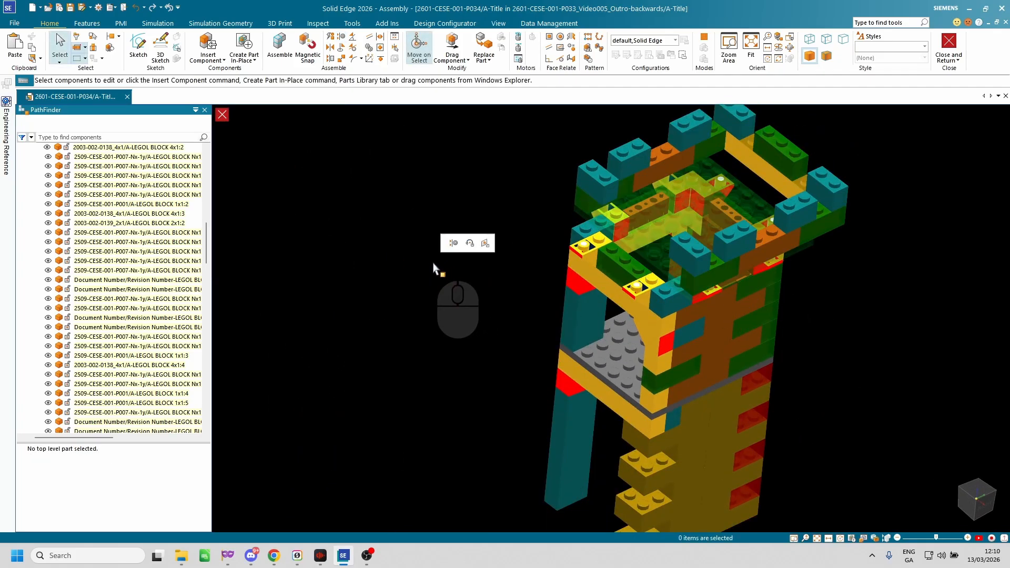
# Select the tower's top plate and locate its entry in the component tree.
pyautogui.scroll(-3, 436, 266)
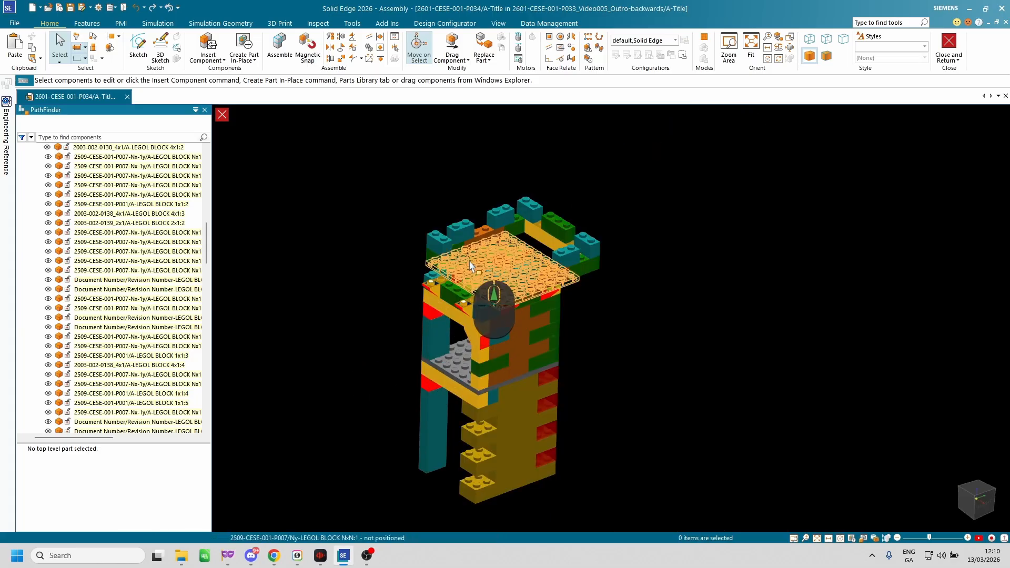
pyautogui.click(469, 265)
pyautogui.rightClick(509, 250)
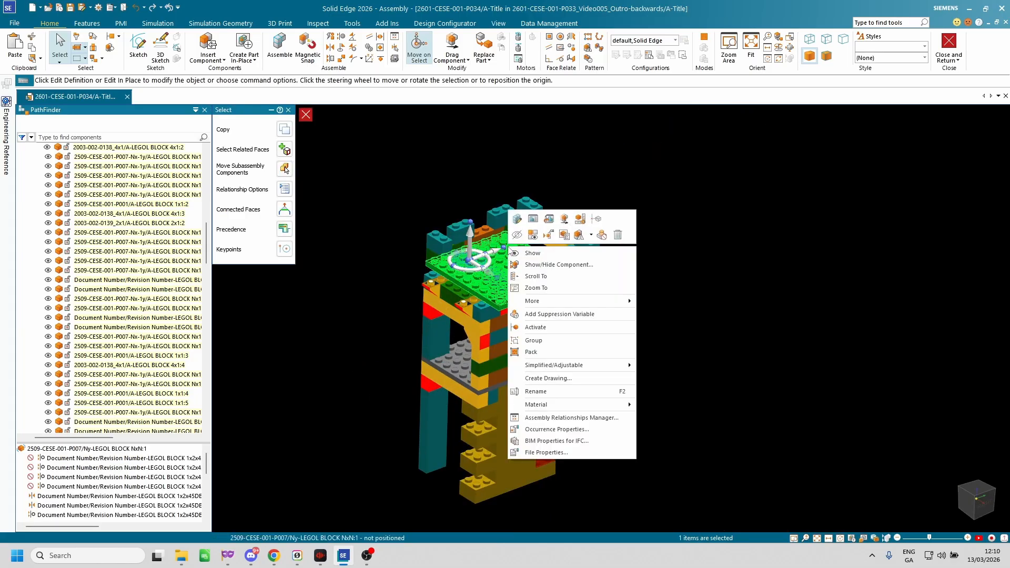
pyautogui.click(562, 281)
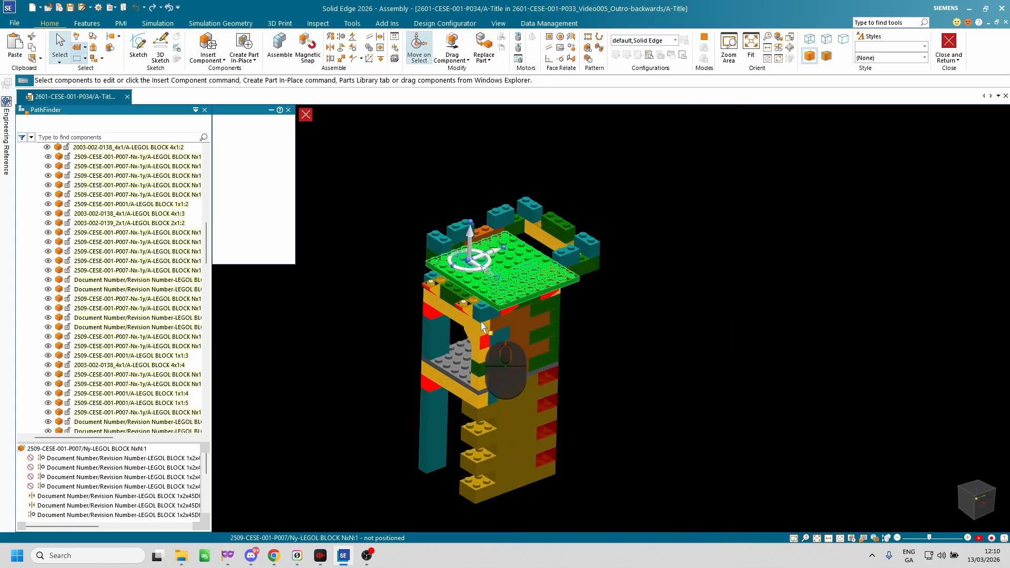
# Review the top plate's suppressed axial aligns and its remaining relationships to the surrounding blocks.
pyautogui.scroll(-2, 90, 366)
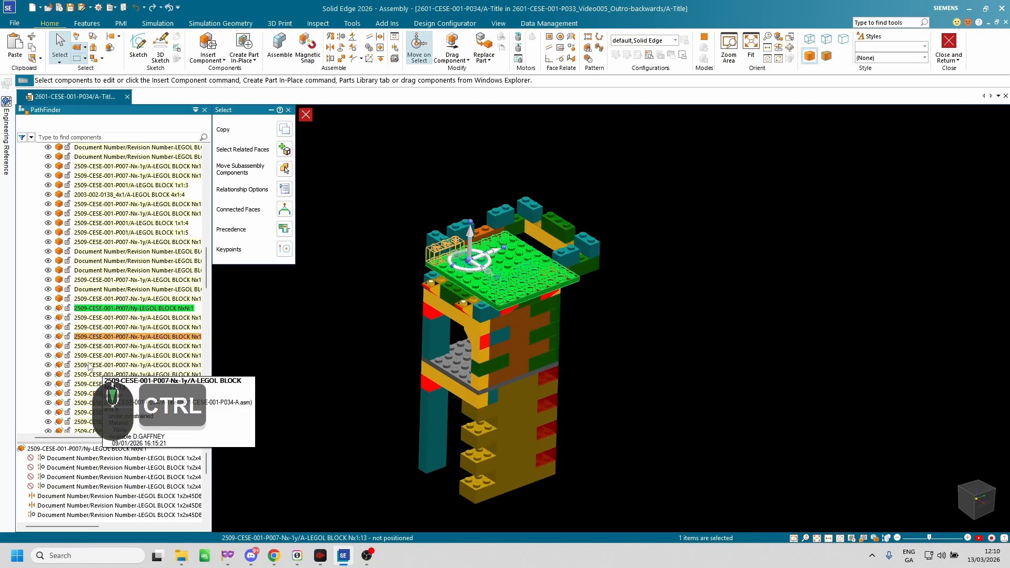
pyautogui.hotkey('ctrl', '4')
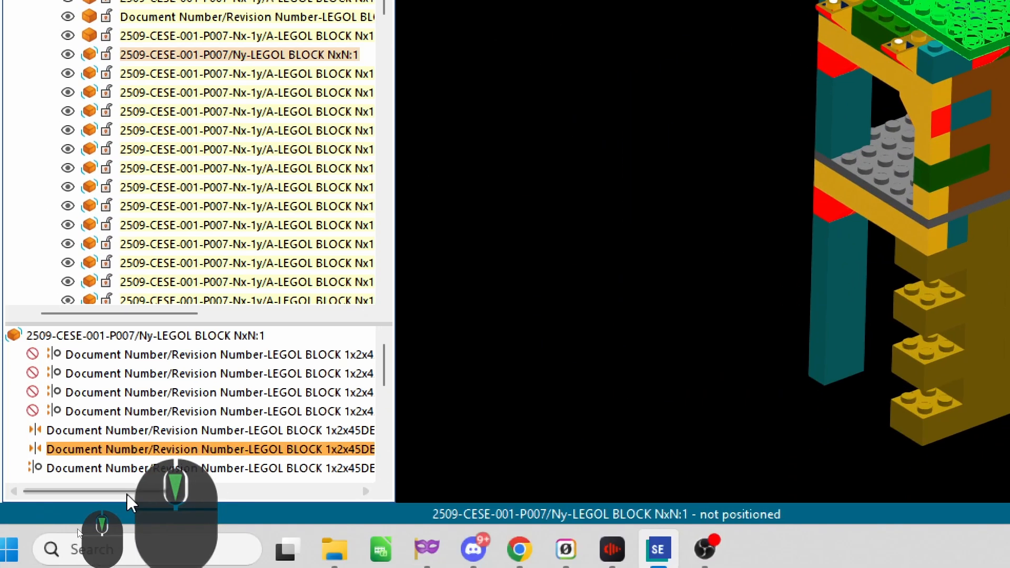
pyautogui.click(99, 354)
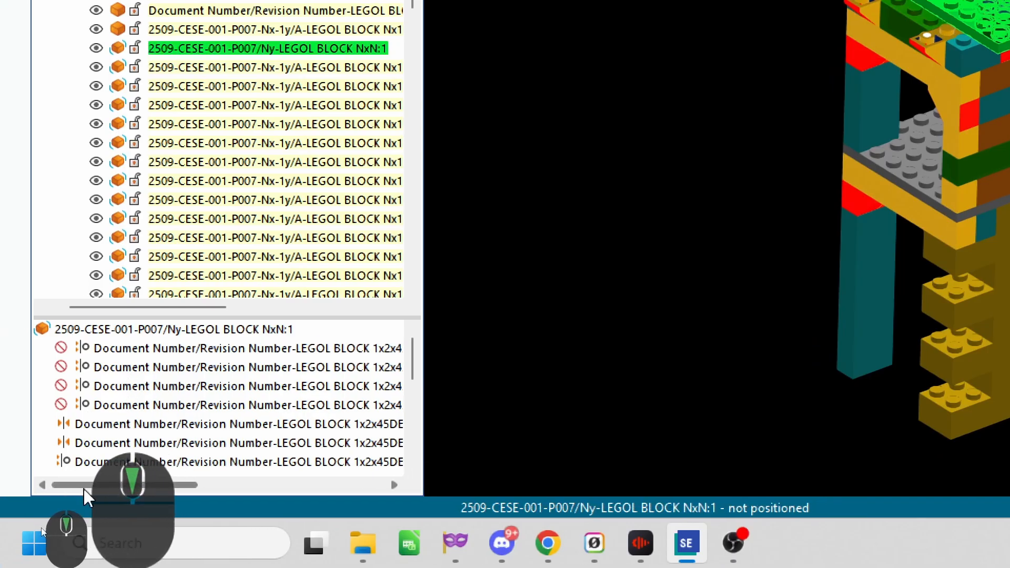
pyautogui.scroll(-5, 84, 466)
pyautogui.scroll(1, 101, 360)
pyautogui.scroll(3, 101, 367)
pyautogui.scroll(-2, 101, 367)
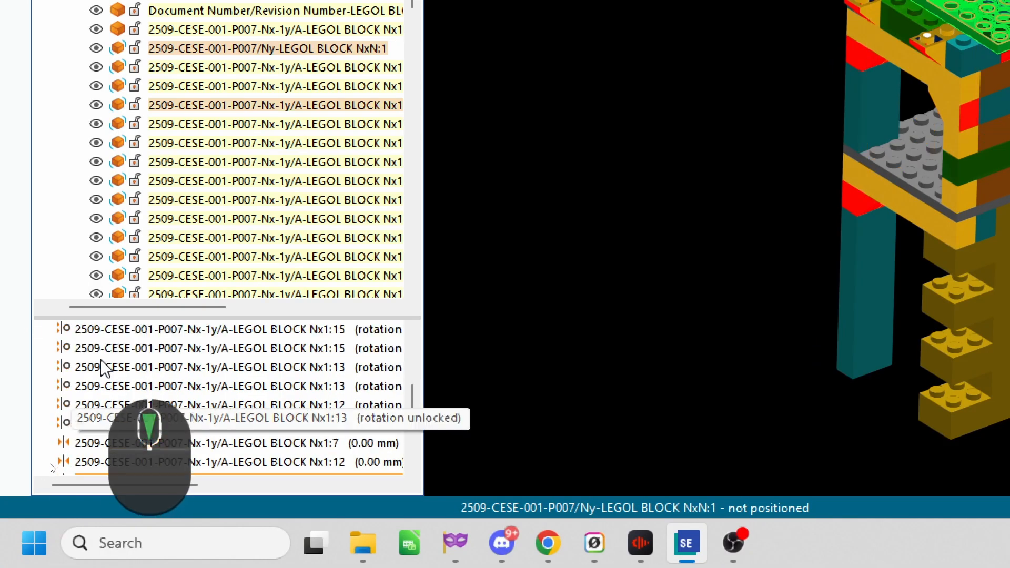
pyautogui.scroll(-1, 101, 359)
# Examine the grey top plate's fit against the inverted slope blocks and supporting pegs from below and around the tower.
pyautogui.hotkey('ctrl', '4')
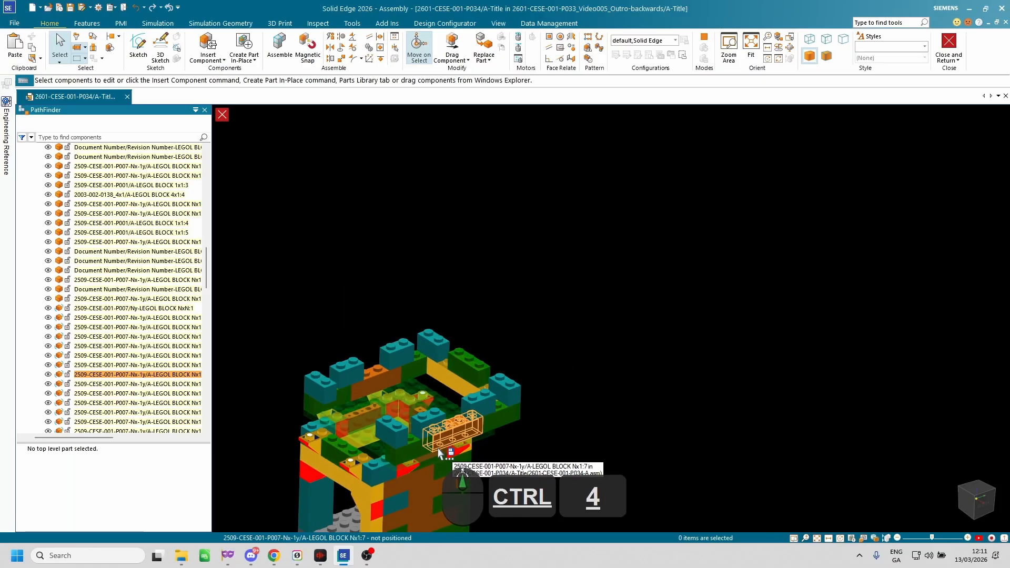
pyautogui.scroll(3, 446, 449)
pyautogui.moveTo(553, 352); pyautogui.dragTo(563, 327, button='middle')
pyautogui.scroll(-3, 563, 324)
pyautogui.moveTo(635, 339); pyautogui.dragTo(626, 302, button='middle')
pyautogui.scroll(5, 626, 303)
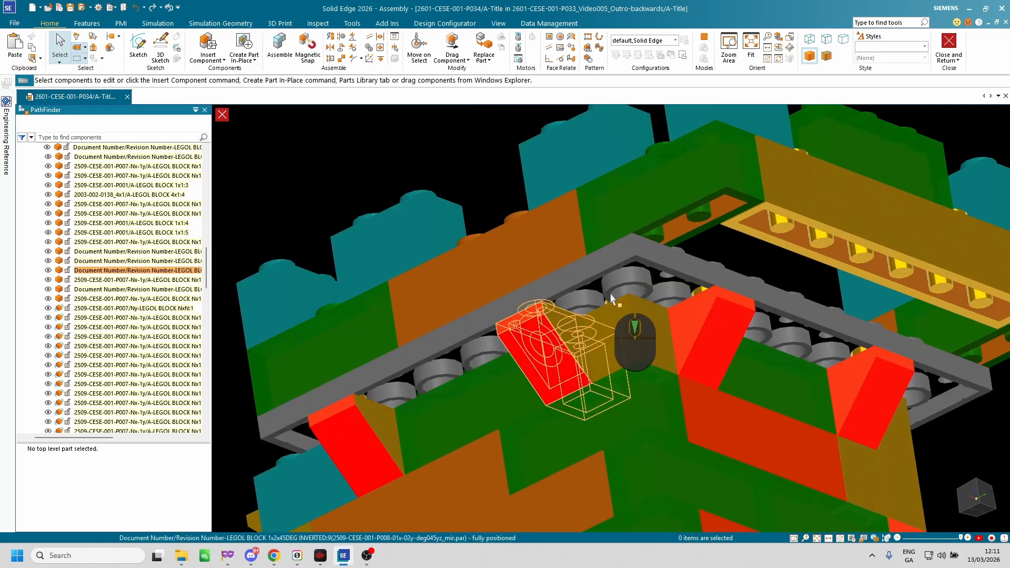
pyautogui.scroll(-5, 757, 310)
pyautogui.moveTo(684, 358); pyautogui.dragTo(484, 359, button='middle')
pyautogui.scroll(-5, 494, 295)
pyautogui.scroll(5, 495, 266)
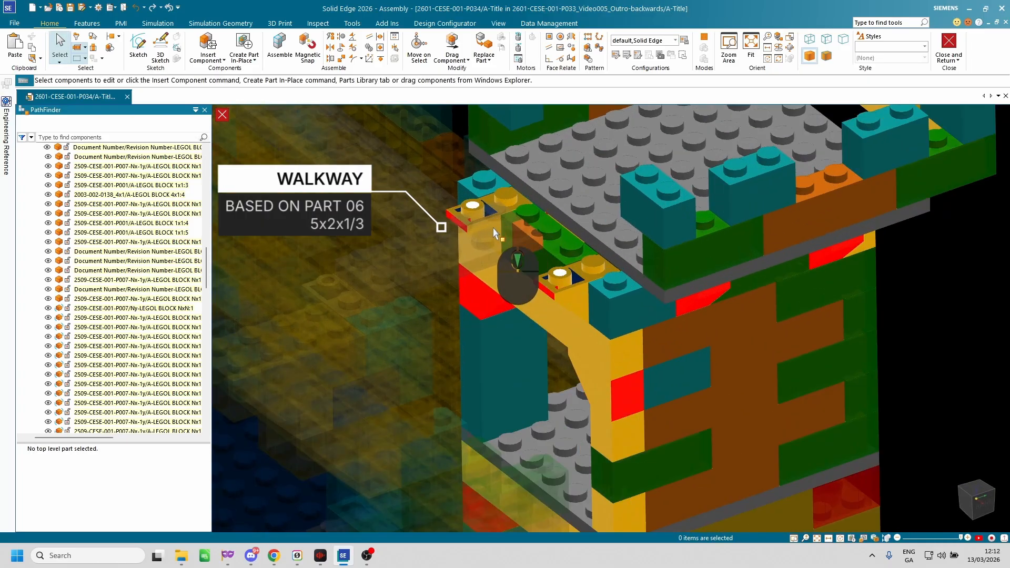
# Examine the walkway area at the tower's open side and the battlement blocks around the top plate.
pyautogui.moveTo(494, 233); pyautogui.dragTo(546, 191, button='middle')
pyautogui.scroll(5, 538, 229)
pyautogui.scroll(-5, 532, 223)
pyautogui.scroll(5, 520, 242)
pyautogui.scroll(-5, 540, 234)
pyautogui.scroll(5, 548, 217)
pyautogui.scroll(-5, 552, 224)
pyautogui.moveTo(578, 237); pyautogui.dragTo(617, 286, button='middle')
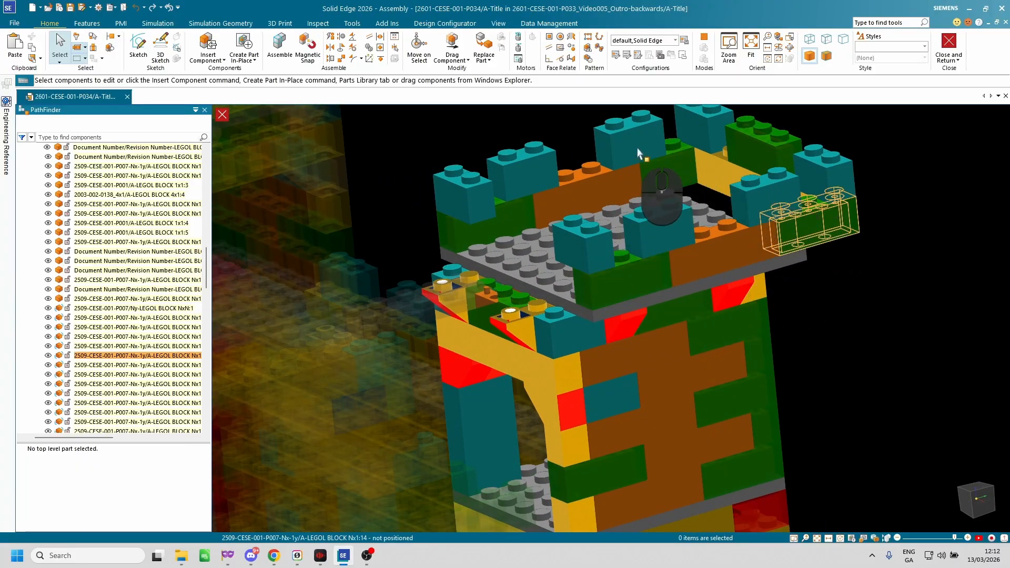
pyautogui.moveTo(699, 210); pyautogui.dragTo(789, 401, button='middle')
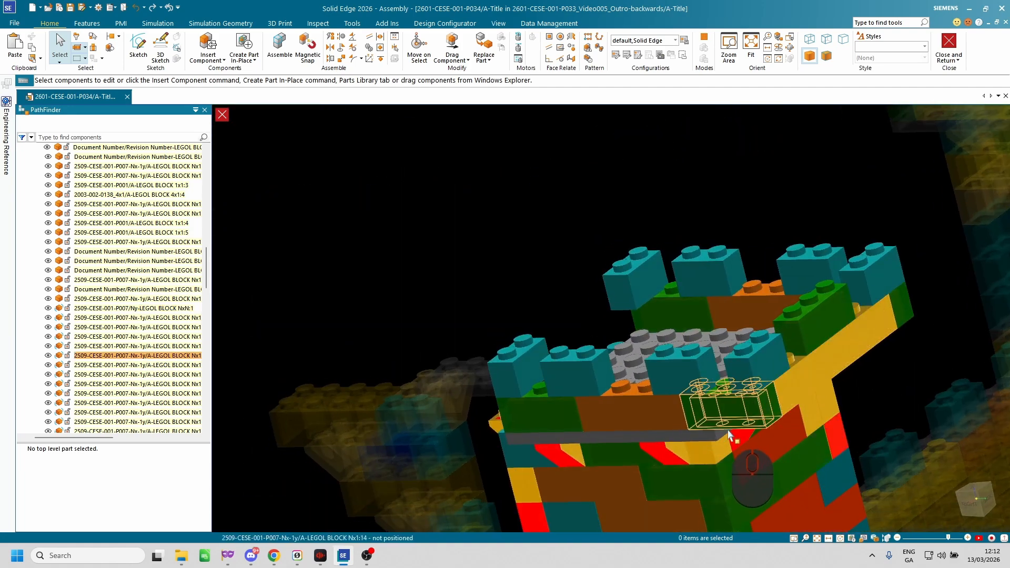
pyautogui.moveTo(760, 441); pyautogui.dragTo(806, 412, button='middle')
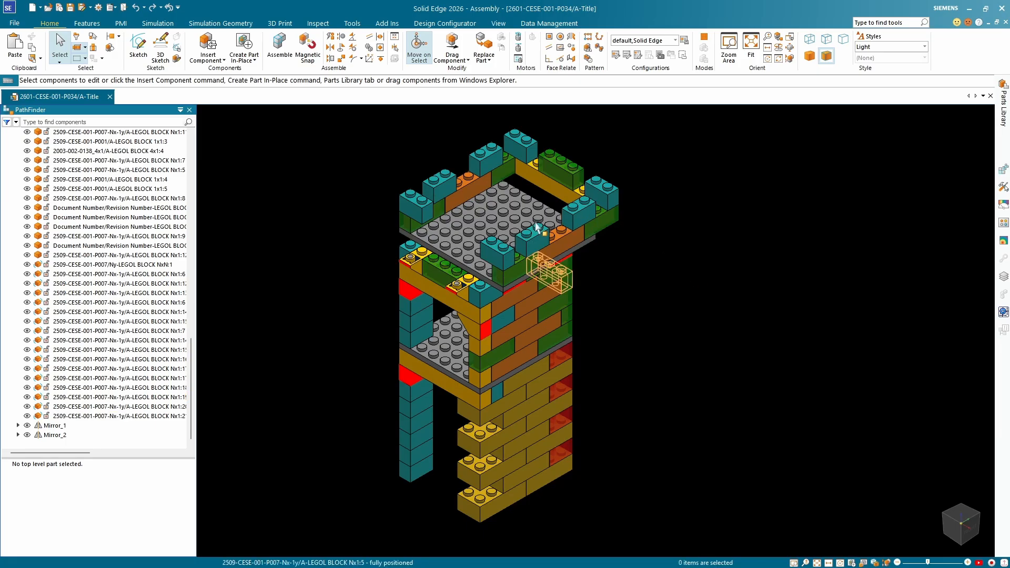
# Examine the grey top plate and the surrounding battlement blocks from above, checking the plate's relationships.
pyautogui.moveTo(575, 321); pyautogui.dragTo(399, 179, button='middle')
pyautogui.moveTo(498, 156); pyautogui.dragTo(478, 271, button='middle')
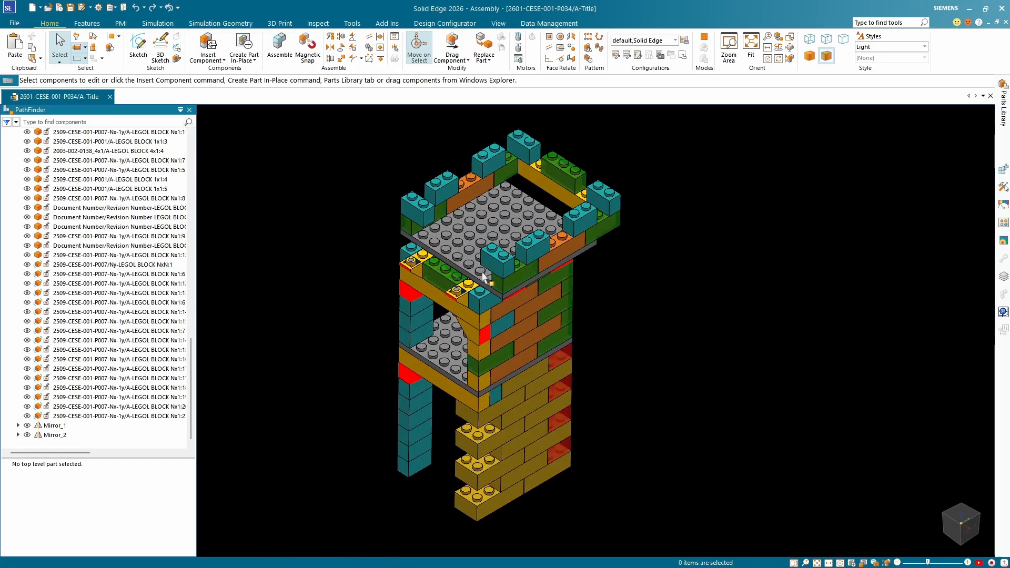
pyautogui.scroll(5, 481, 277)
pyautogui.click(486, 293)
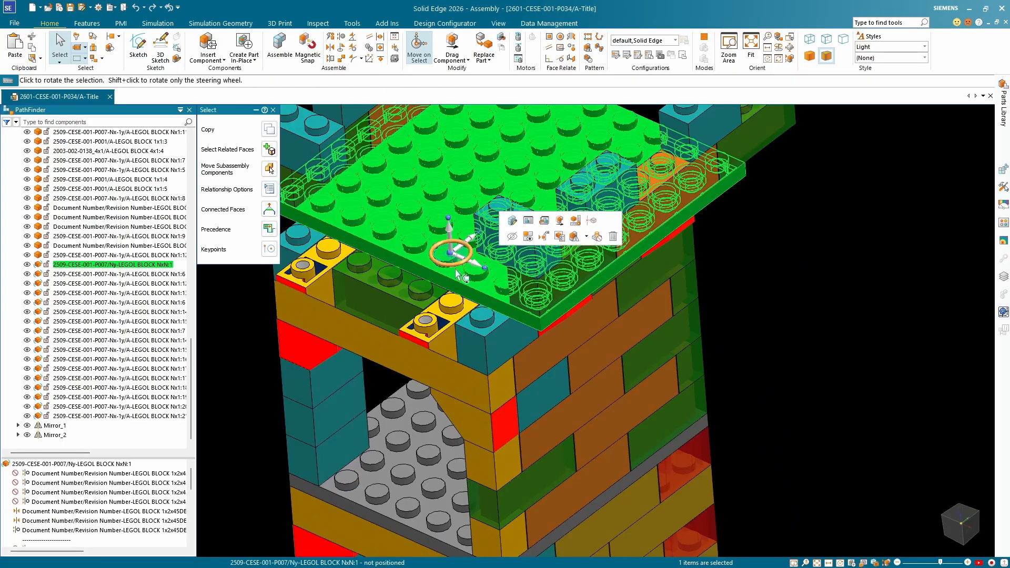
pyautogui.scroll(-3, 458, 273)
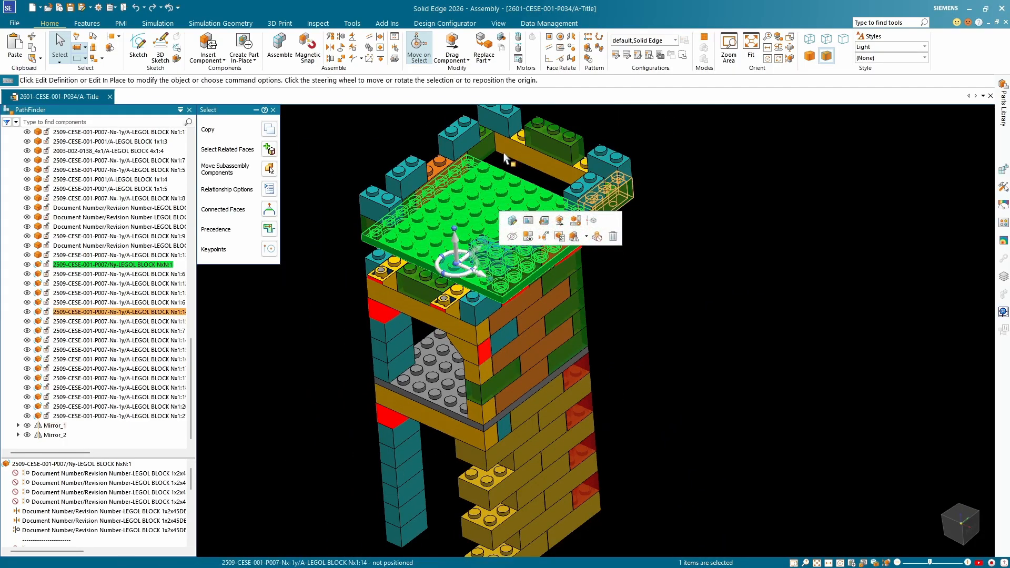
pyautogui.click(725, 308)
pyautogui.moveTo(725, 308); pyautogui.dragTo(757, 322, button='middle')
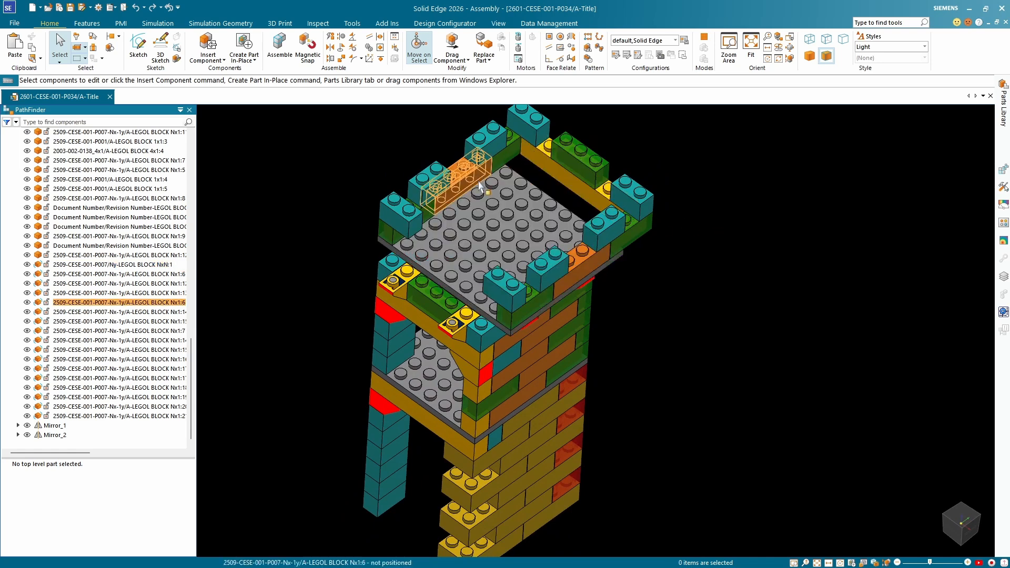
# Move the grey top plate with its battlements freely away from the tower using Drag Component.
pyautogui.click(448, 50)
pyautogui.moveTo(473, 186); pyautogui.dragTo(312, 153)
pyautogui.click(402, 172)
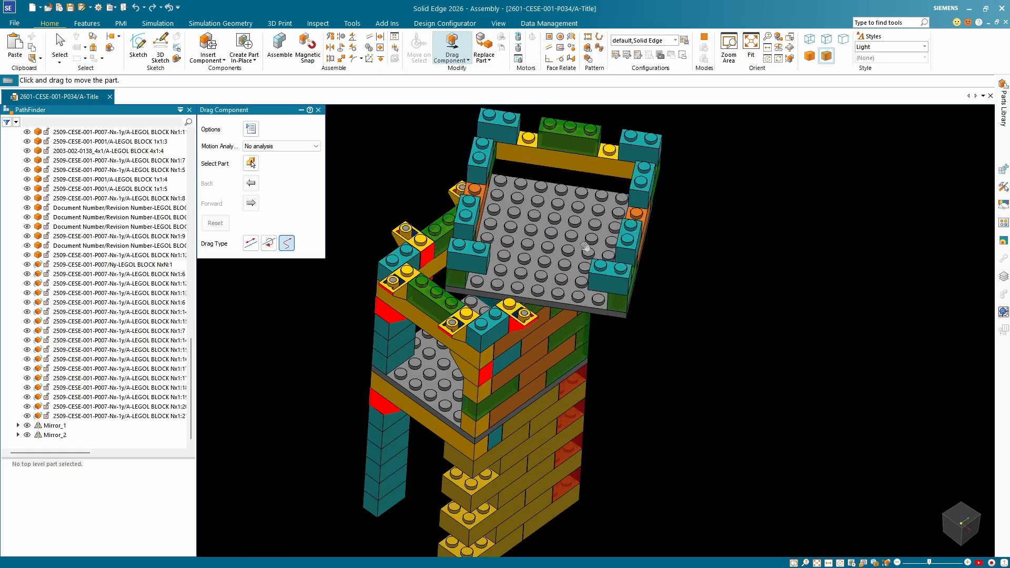
pyautogui.moveTo(566, 247); pyautogui.dragTo(569, 245)
pyautogui.moveTo(569, 245); pyautogui.dragTo(395, 200, button='middle')
# Examine the displaced top section from below and above against the inverted slope blocks on the tower walls.
pyautogui.scroll(5, 609, 219)
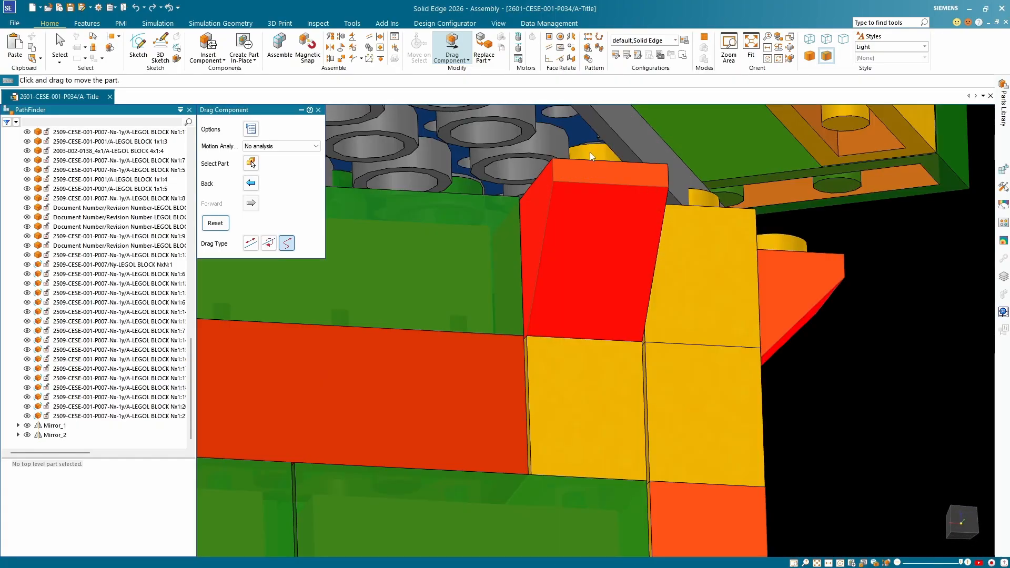
pyautogui.scroll(-6, 591, 156)
pyautogui.moveTo(590, 158); pyautogui.dragTo(579, 288, button='middle')
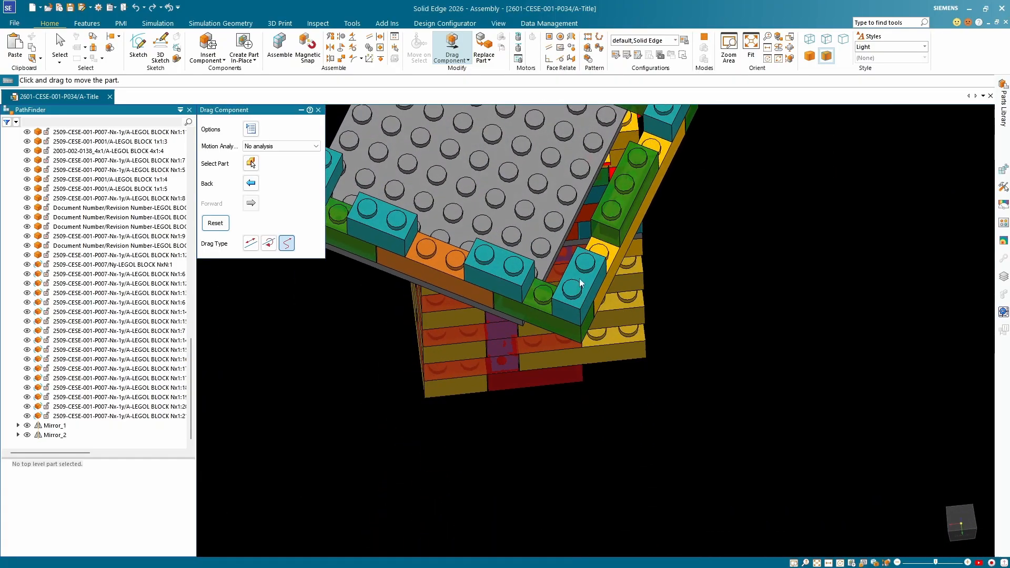
pyautogui.scroll(-5, 579, 287)
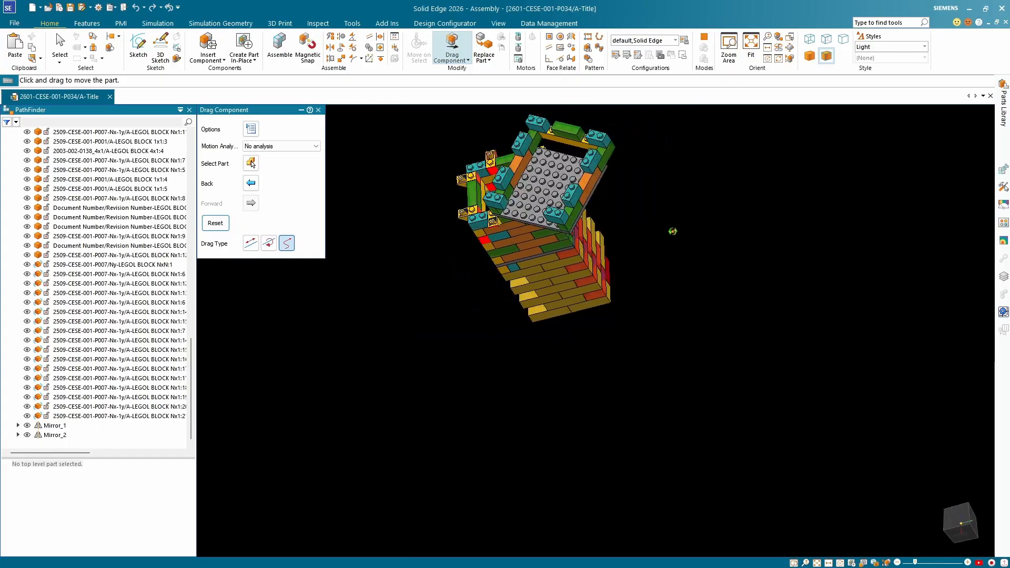
pyautogui.scroll(5, 586, 179)
pyautogui.moveTo(585, 179); pyautogui.dragTo(441, 276, button='middle')
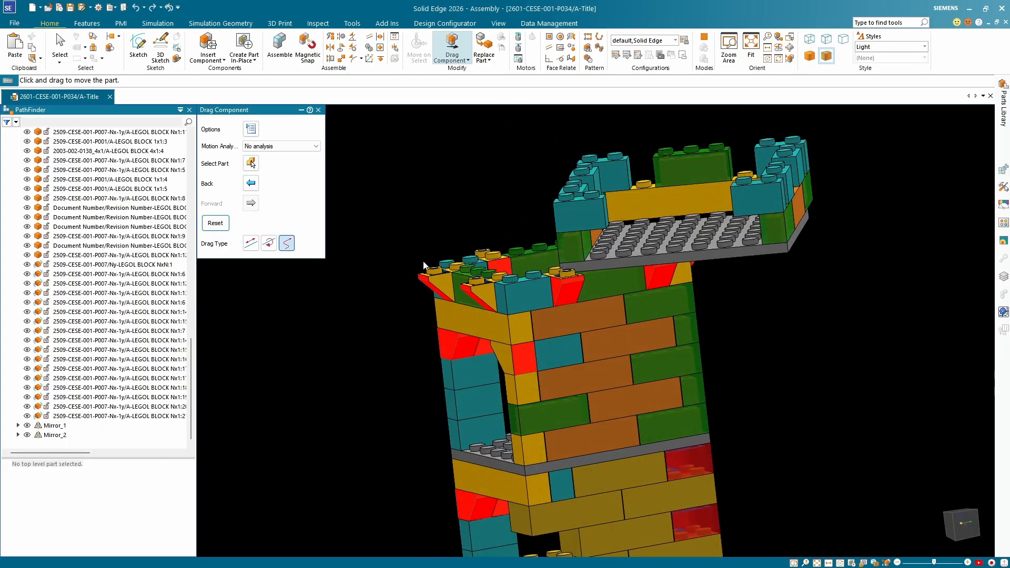
pyautogui.moveTo(705, 271); pyautogui.dragTo(633, 254, button='middle')
pyautogui.scroll(-5, 584, 237)
pyautogui.scroll(7, 627, 221)
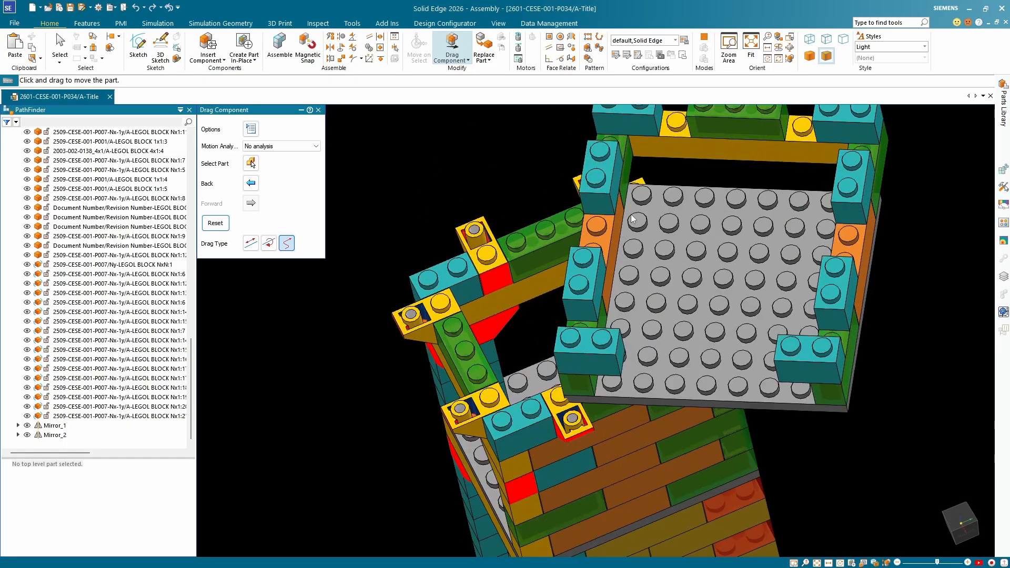
pyautogui.scroll(2, 628, 222)
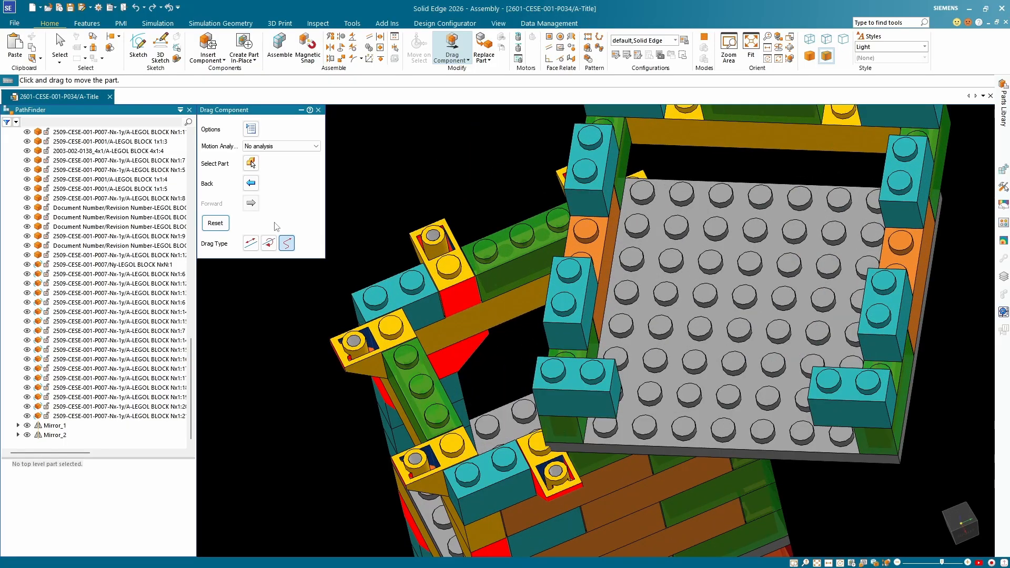
# Reset the dragged top section to its original position on the tower.
pyautogui.click(219, 223)
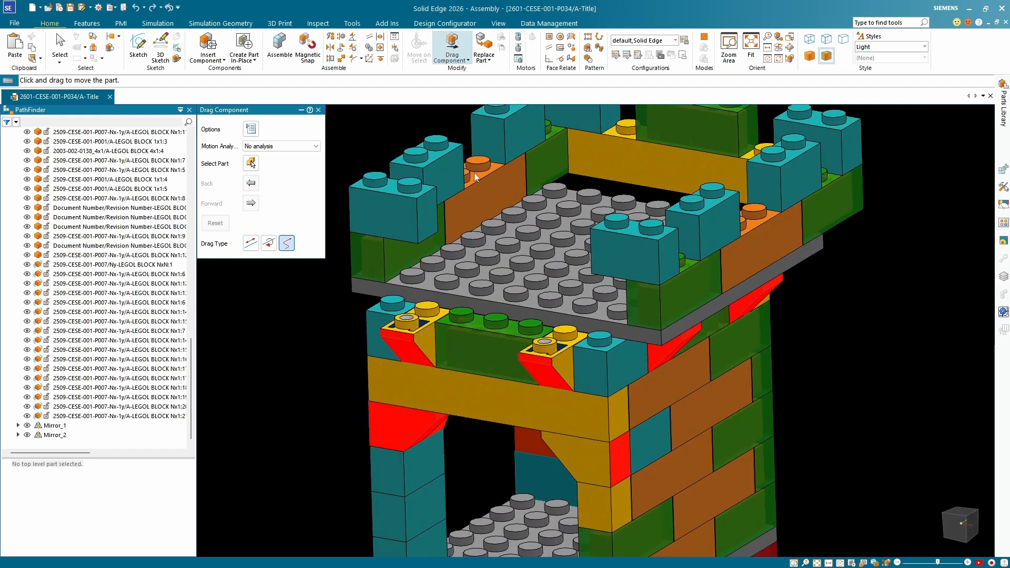
pyautogui.press('Escape')
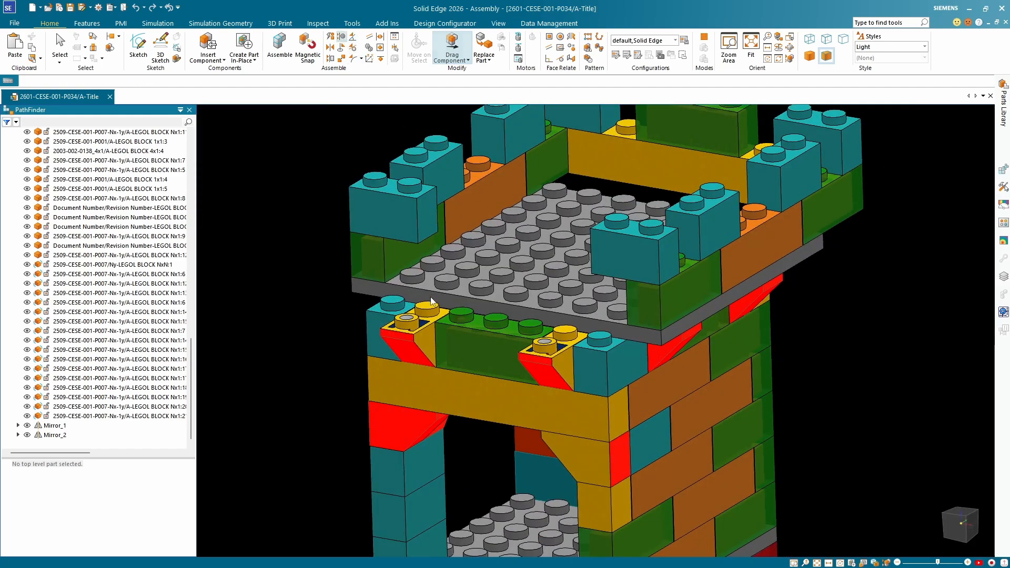
pyautogui.scroll(7, 424, 315)
pyautogui.moveTo(424, 314); pyautogui.dragTo(396, 260, button='middle')
pyautogui.click(396, 255)
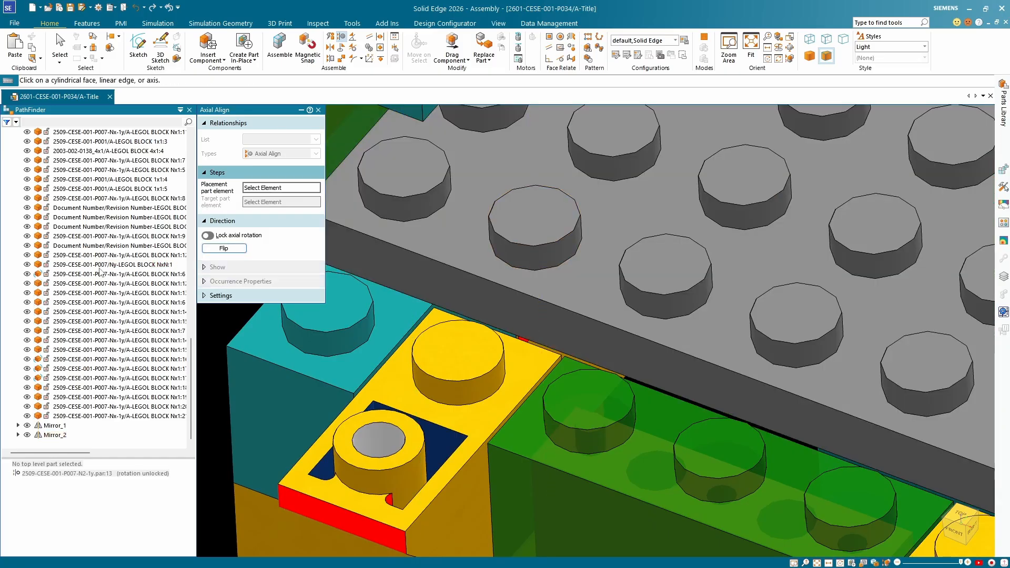
pyautogui.press('Escape')
# Review the positioning status of the battlement blocks in the component tree.
pyautogui.click(459, 204)
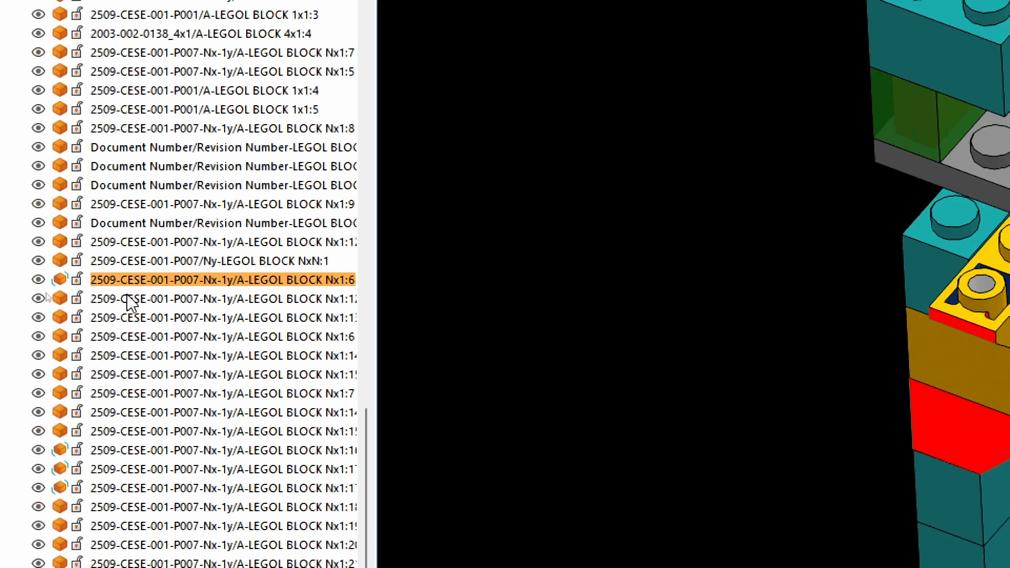
pyautogui.click(120, 342)
pyautogui.click(121, 90)
pyautogui.click(113, 148)
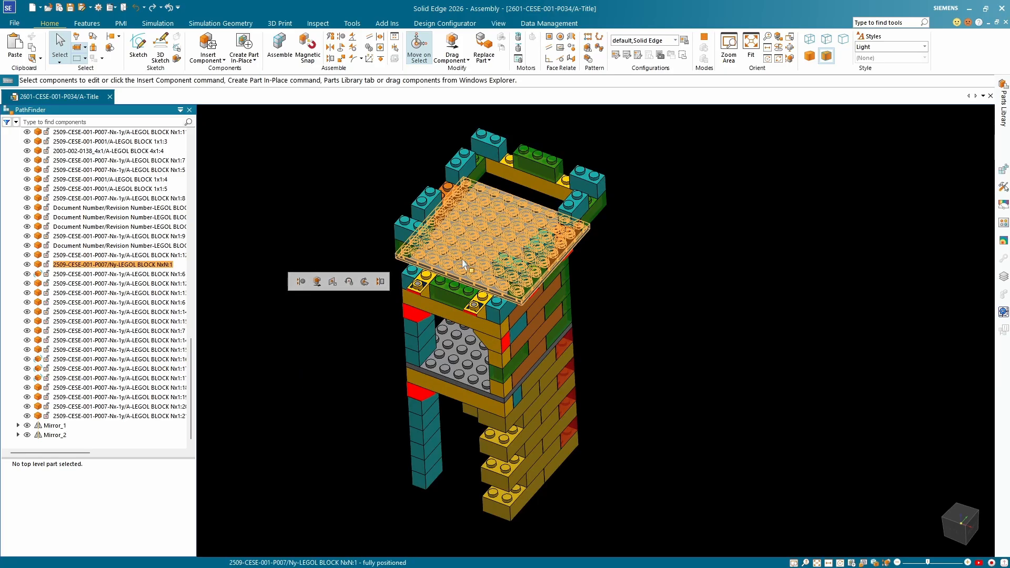
# Inspect the gap between the grey top plate and the long yellow block at the tower's rear from several angles.
pyautogui.scroll(4, 439, 236)
pyautogui.moveTo(421, 232); pyautogui.dragTo(404, 212, button='middle')
pyautogui.scroll(-3, 405, 212)
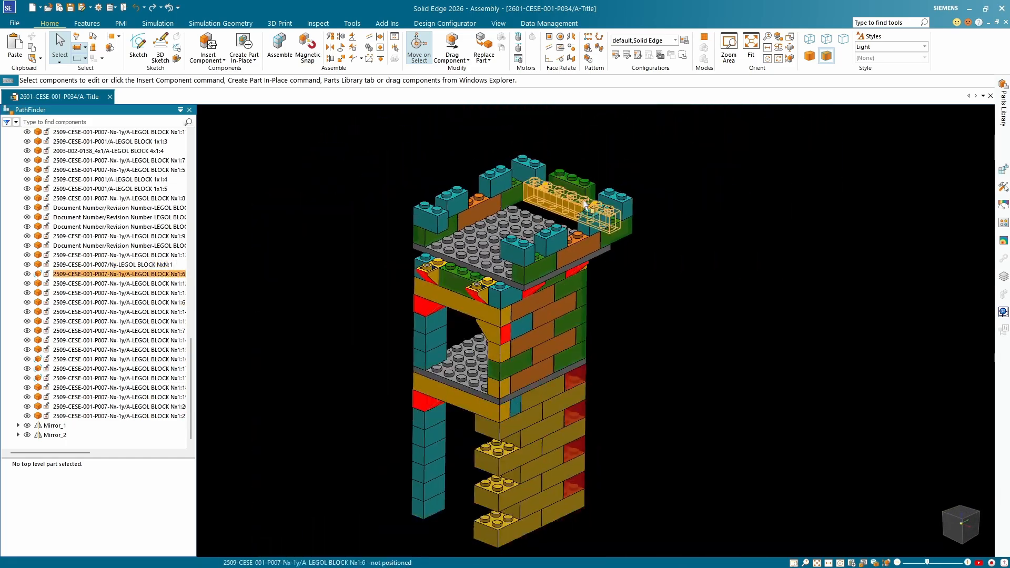
pyautogui.scroll(4, 525, 213)
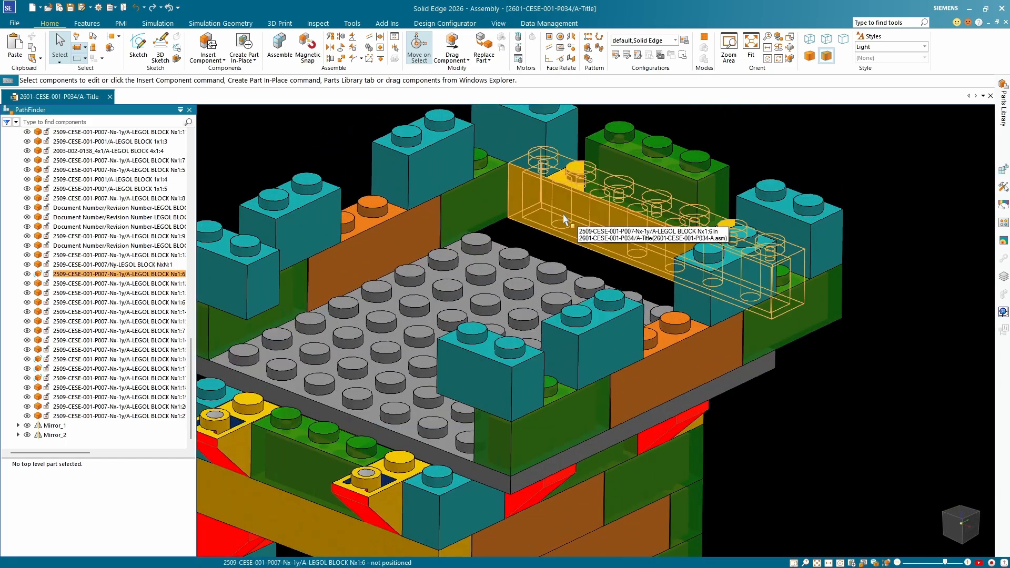
pyautogui.scroll(-3, 563, 218)
pyautogui.scroll(3, 564, 218)
pyautogui.moveTo(564, 219); pyautogui.dragTo(417, 173, button='middle')
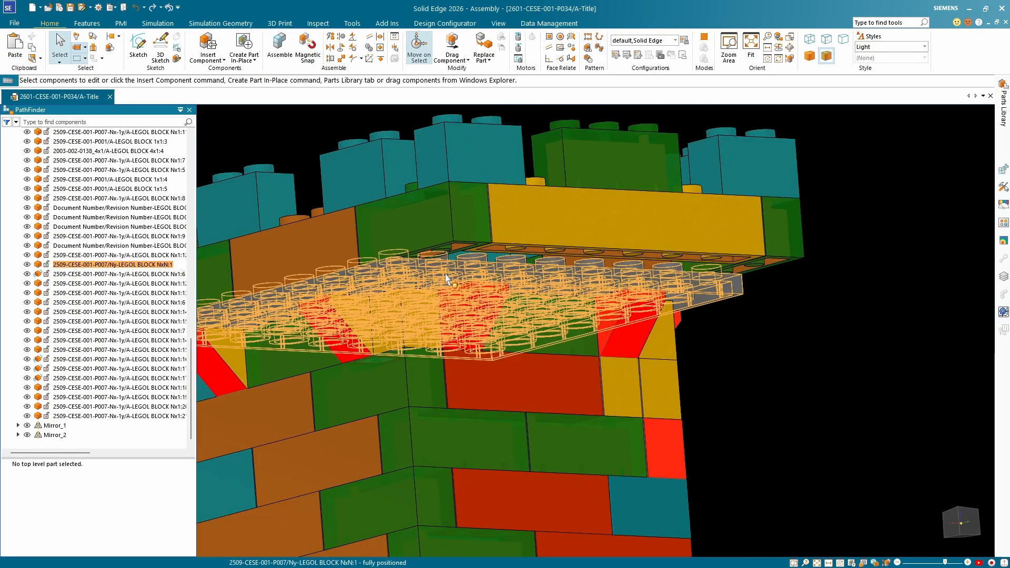
pyautogui.moveTo(667, 232); pyautogui.dragTo(522, 206, button='middle')
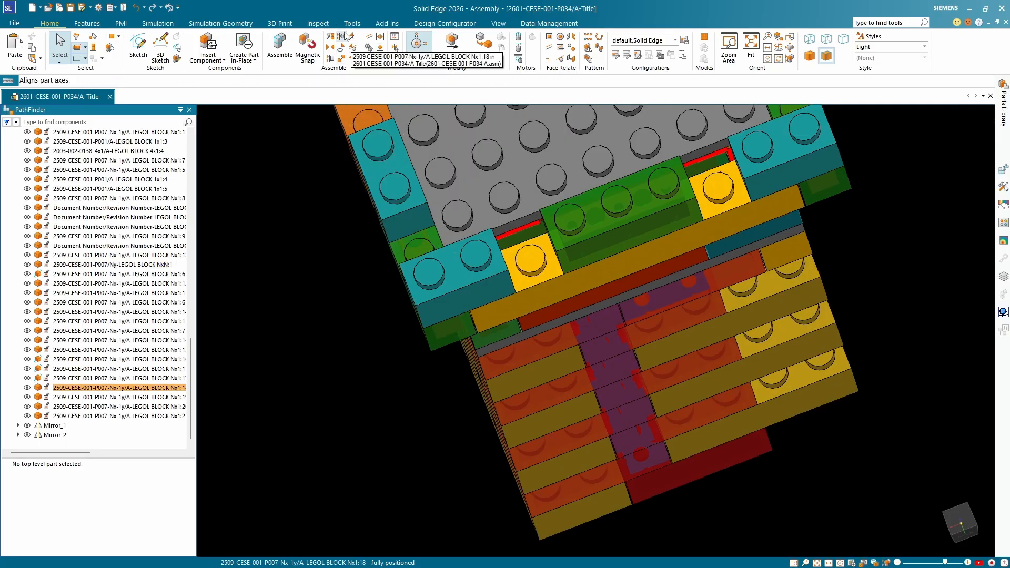
# Try to axially align a stud of the long yellow rear block with the adjacent stud on the grey top plate.
pyautogui.click(542, 273)
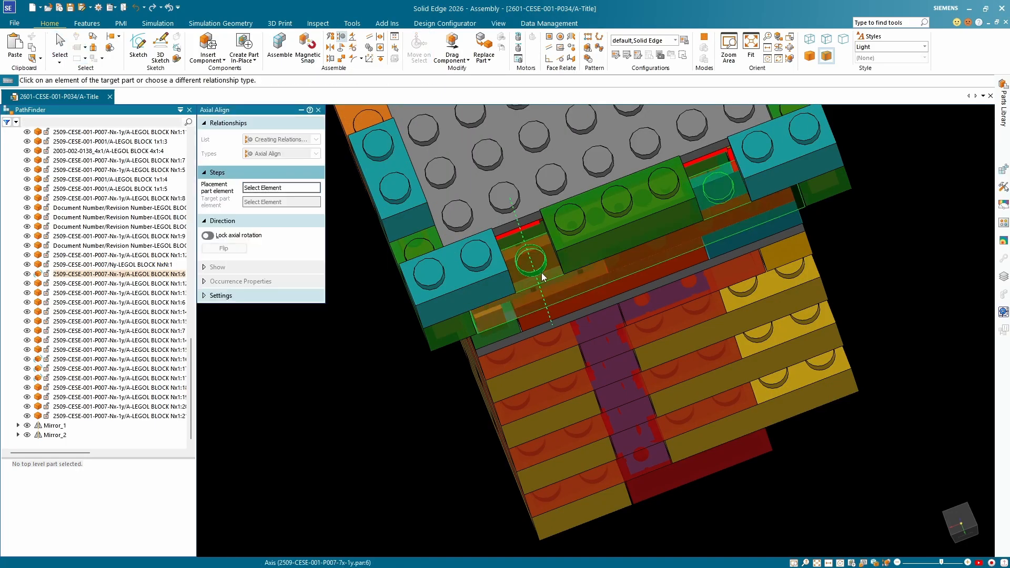
pyautogui.scroll(3, 511, 221)
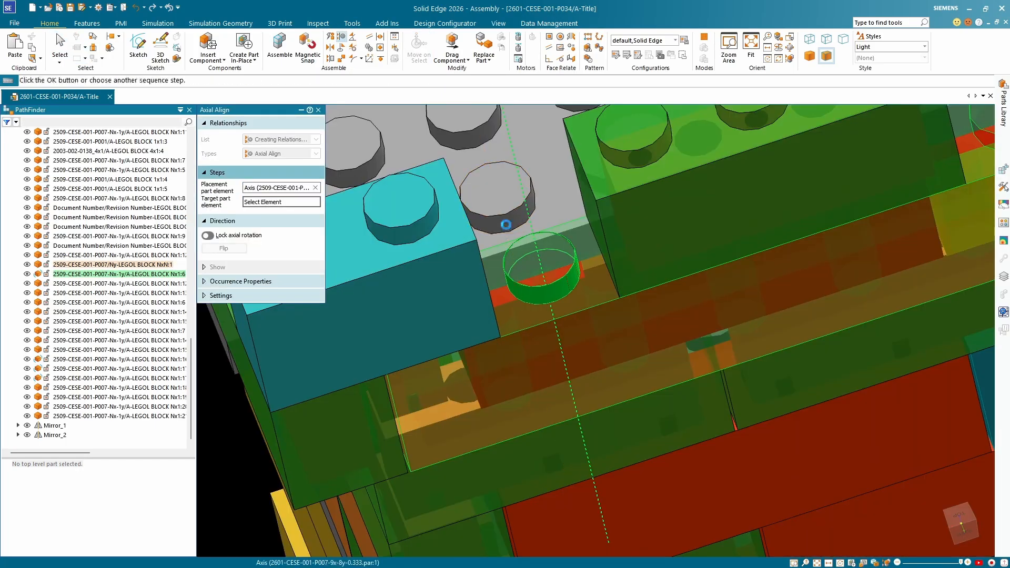
pyautogui.click(534, 225)
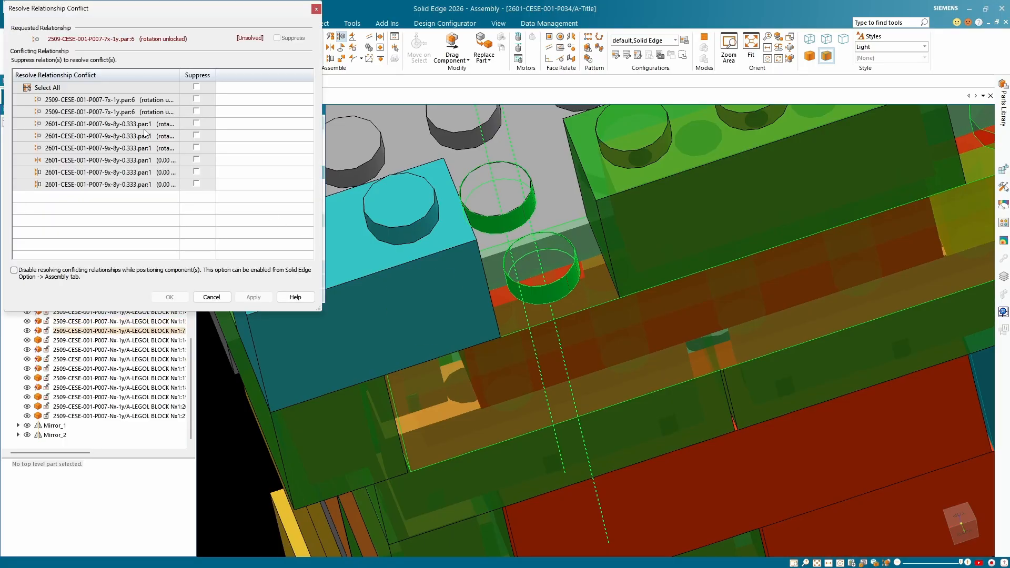
# Examine the conflicting relationships of the long yellow block and top plate against the highlighted axes in the model.
pyautogui.scroll(-5, 586, 329)
pyautogui.moveTo(586, 328); pyautogui.dragTo(600, 291, button='middle')
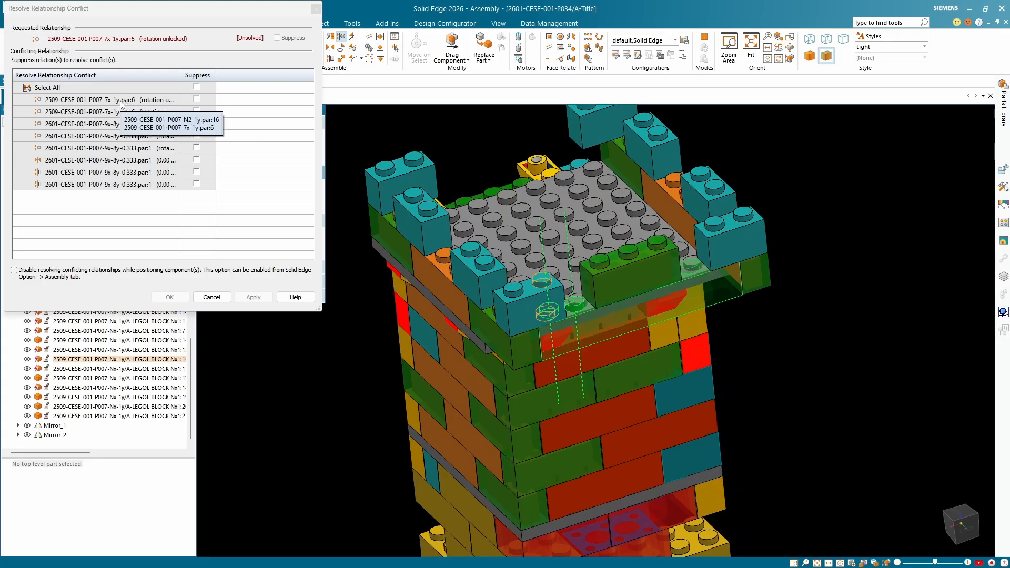
pyautogui.moveTo(444, 205); pyautogui.dragTo(476, 273, button='middle')
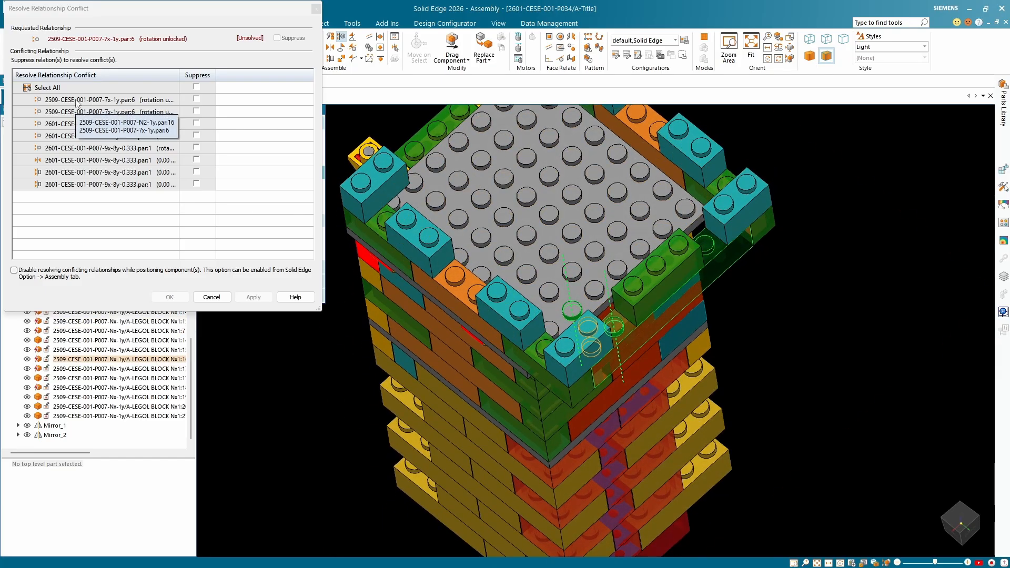
pyautogui.click(61, 125)
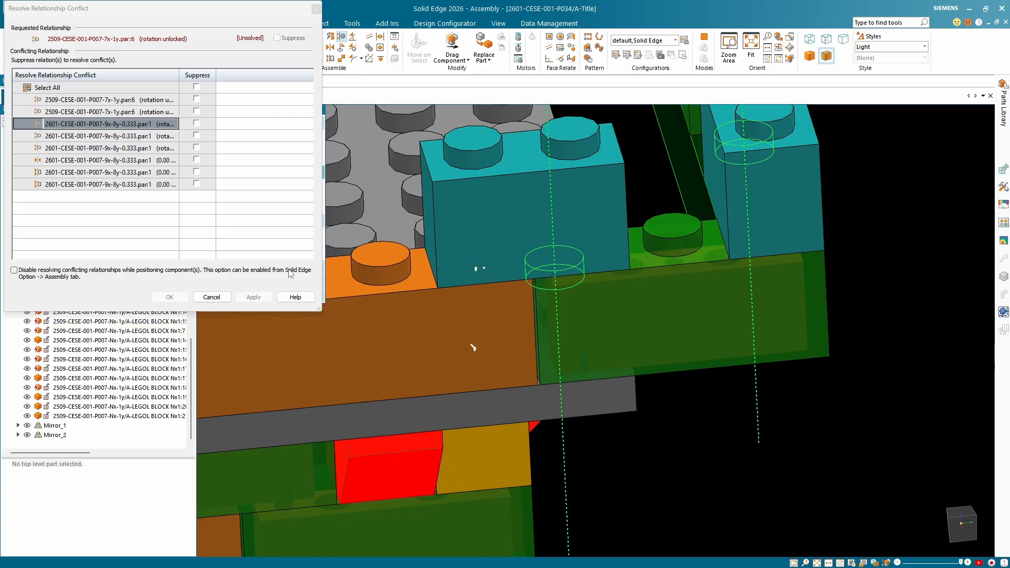
pyautogui.scroll(-8, 474, 295)
pyautogui.scroll(5, 473, 296)
pyautogui.moveTo(470, 295); pyautogui.dragTo(456, 276, button='middle')
pyautogui.scroll(-6, 469, 297)
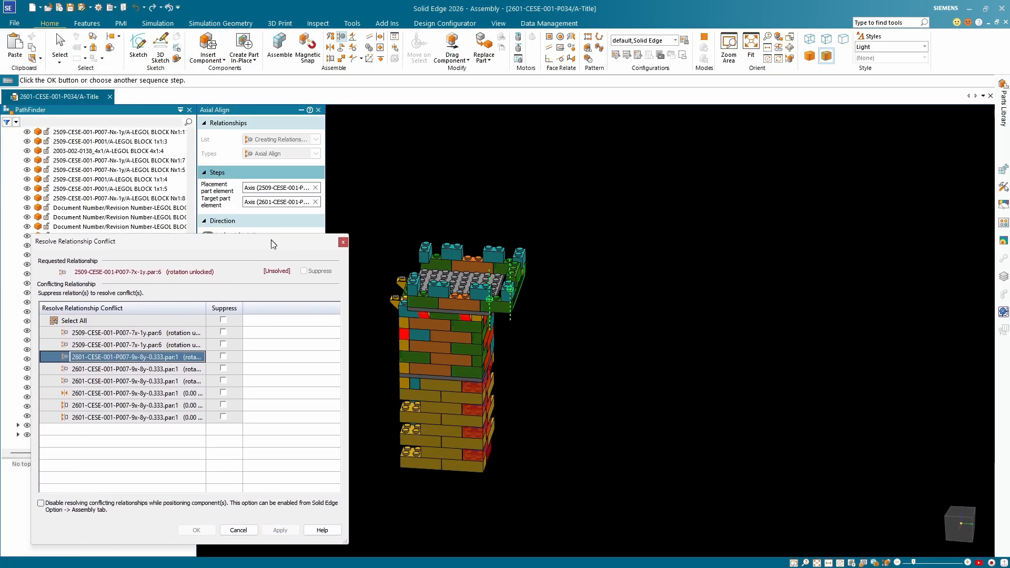
# Create a reference plane parallel to the Right (yz) plane, passing through a stud of the teal two-stud battlement block.
pyautogui.click(92, 47)
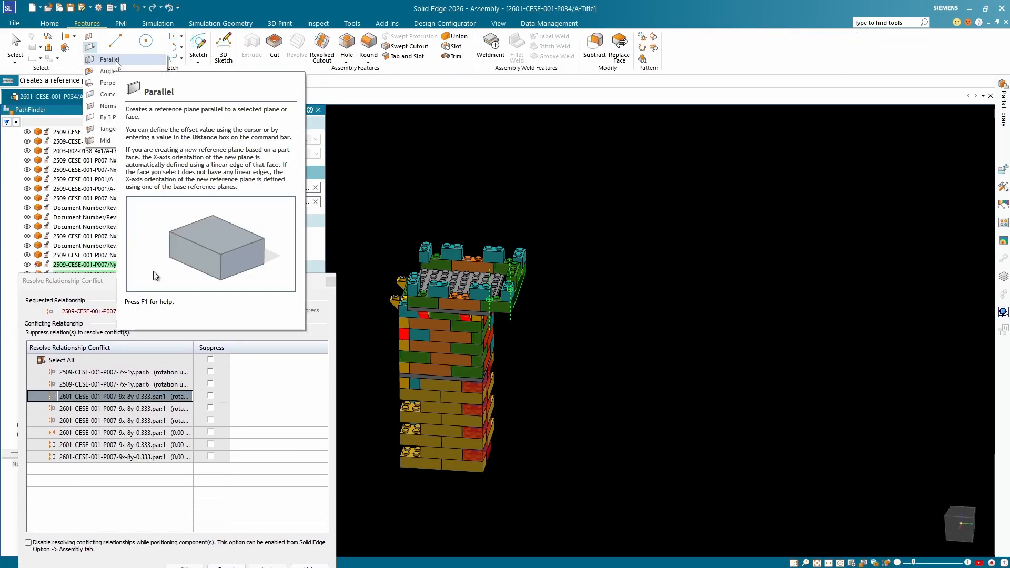
pyautogui.click(111, 59)
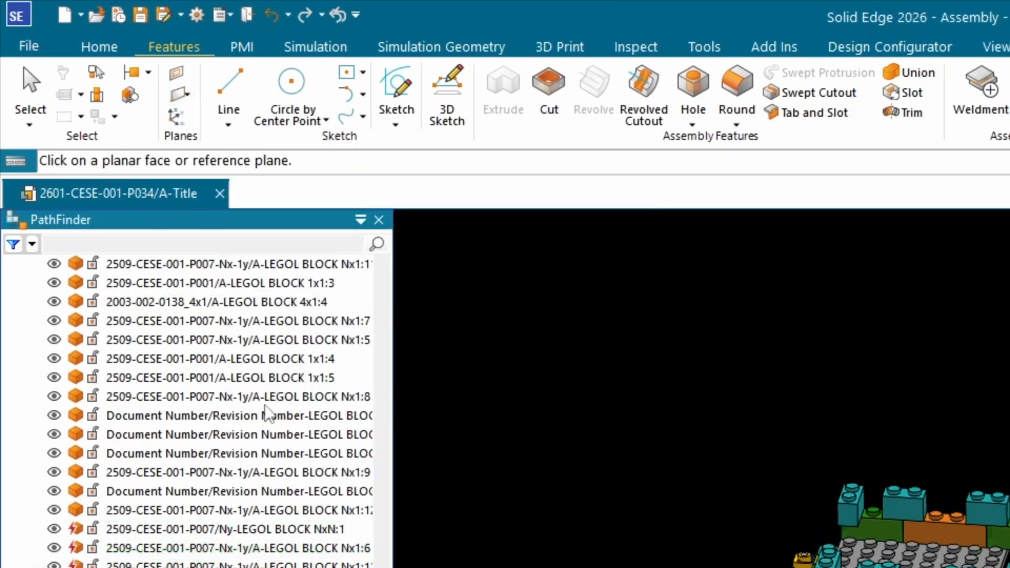
pyautogui.scroll(10, 268, 405)
pyautogui.click(131, 340)
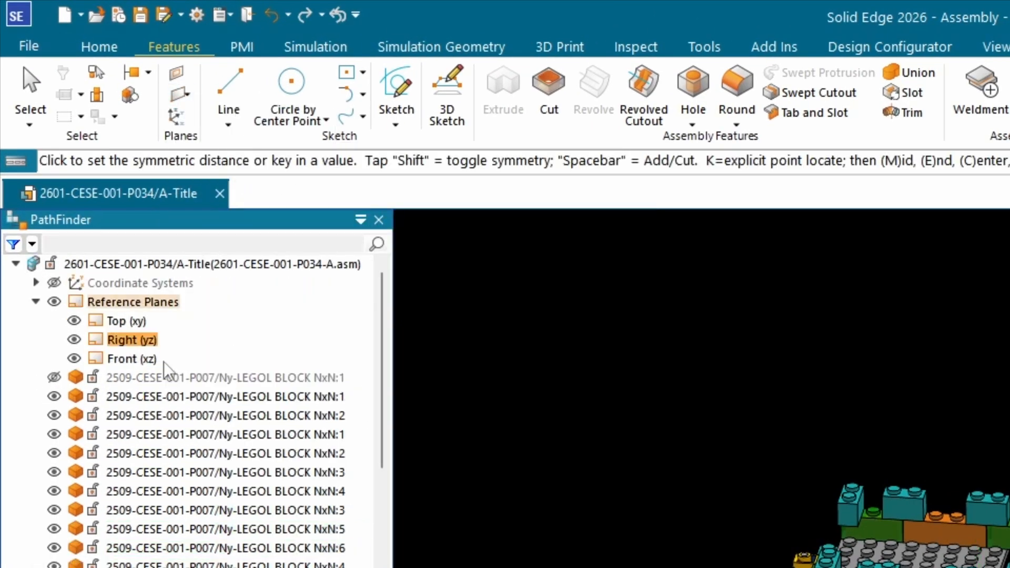
pyautogui.scroll(10, 518, 241)
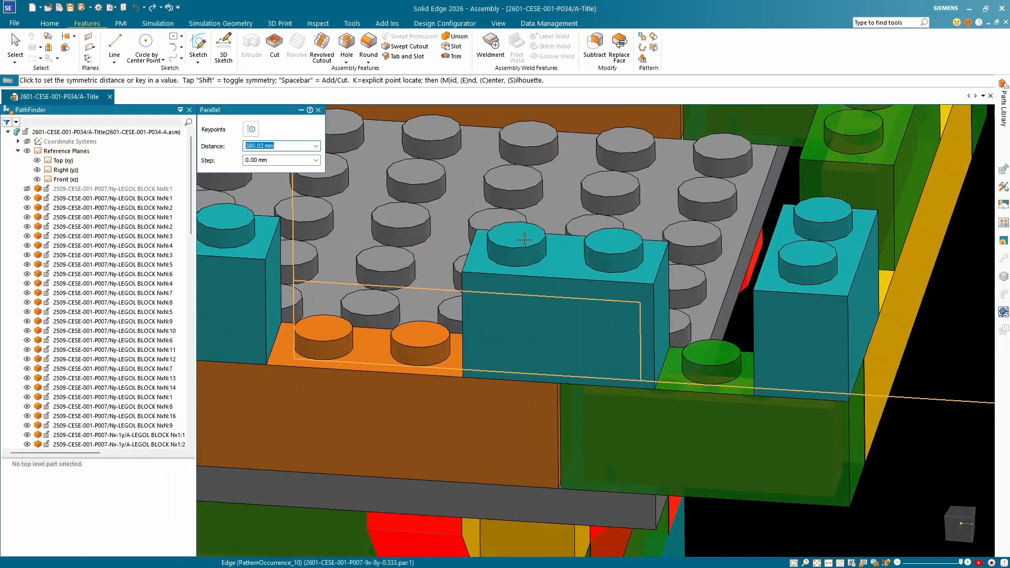
pyautogui.click(511, 246)
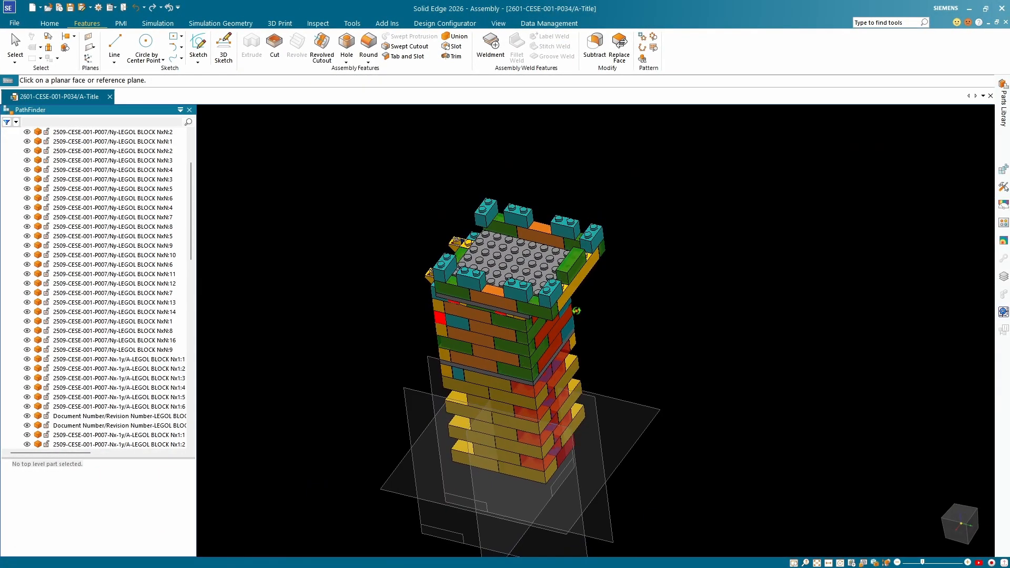
pyautogui.moveTo(583, 303); pyautogui.dragTo(530, 277, button='middle')
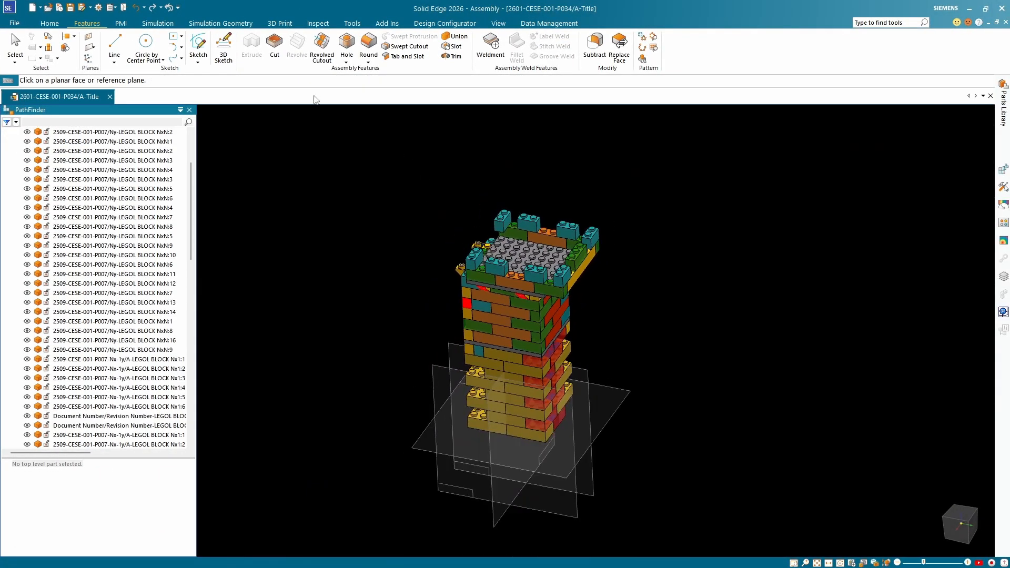
pyautogui.press('Escape')
# Create a section view by plane from the new reference plane through the teal battlement block's stud, cutting all parts.
pyautogui.click(434, 374)
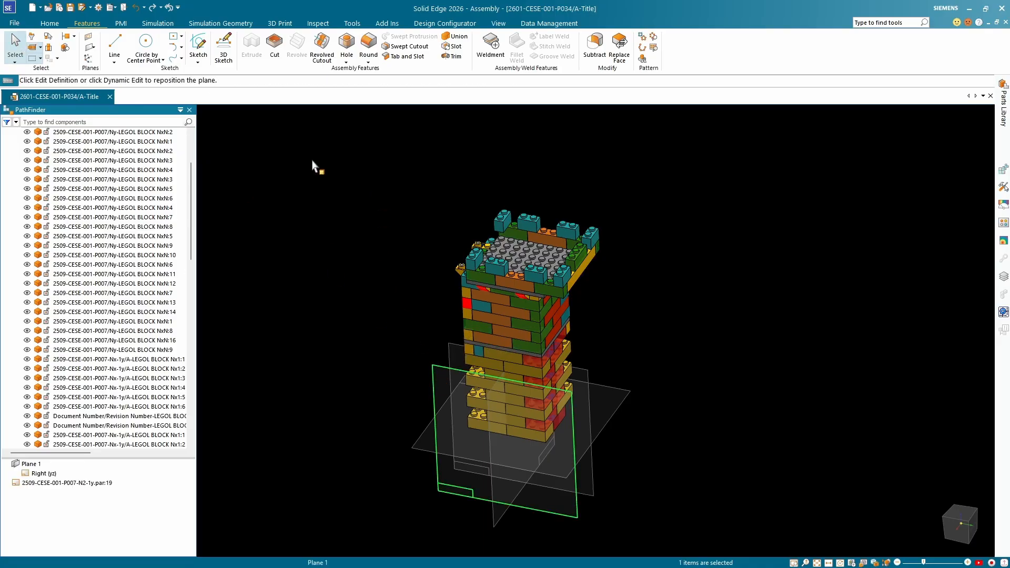
pyautogui.click(120, 23)
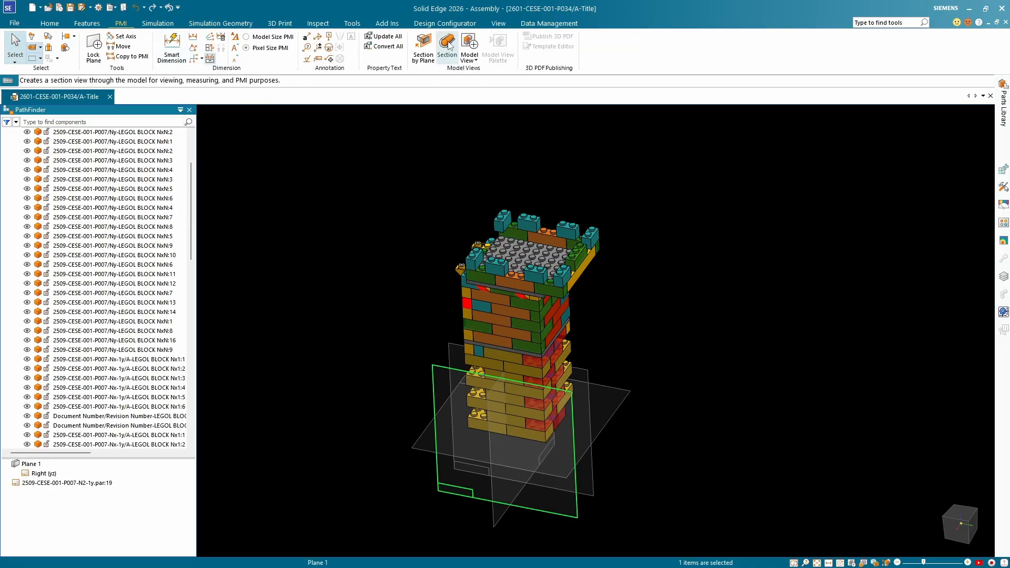
pyautogui.click(424, 48)
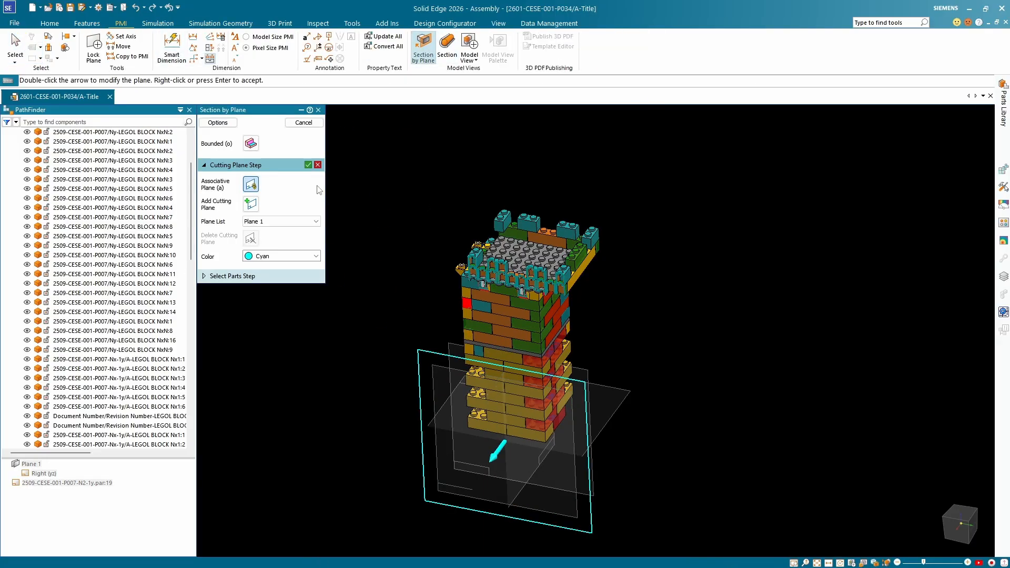
pyautogui.click(308, 165)
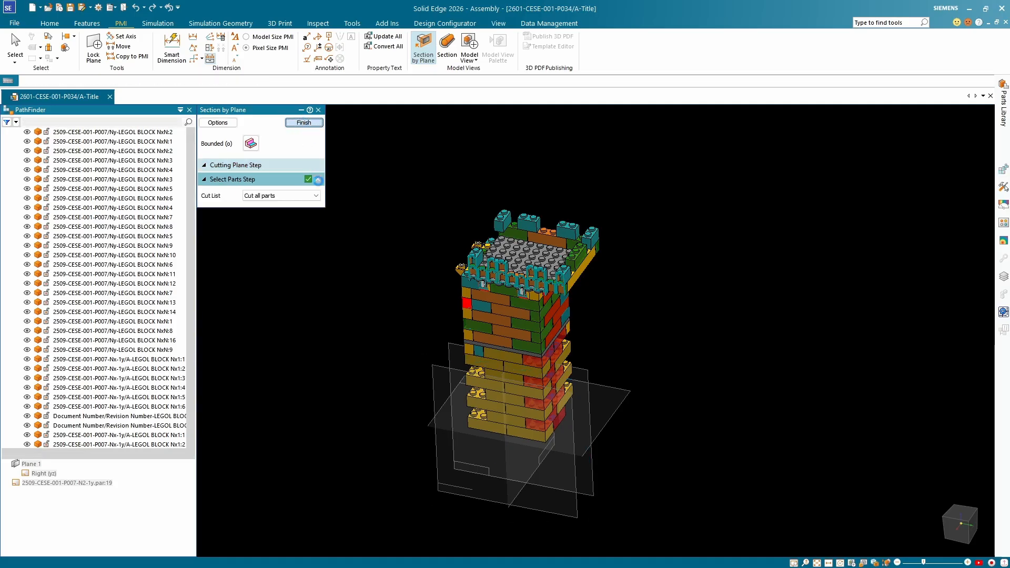
pyautogui.scroll(5, 619, 223)
pyautogui.moveTo(608, 287); pyautogui.dragTo(515, 264, button='middle')
pyautogui.scroll(-5, 622, 227)
pyautogui.scroll(5, 579, 267)
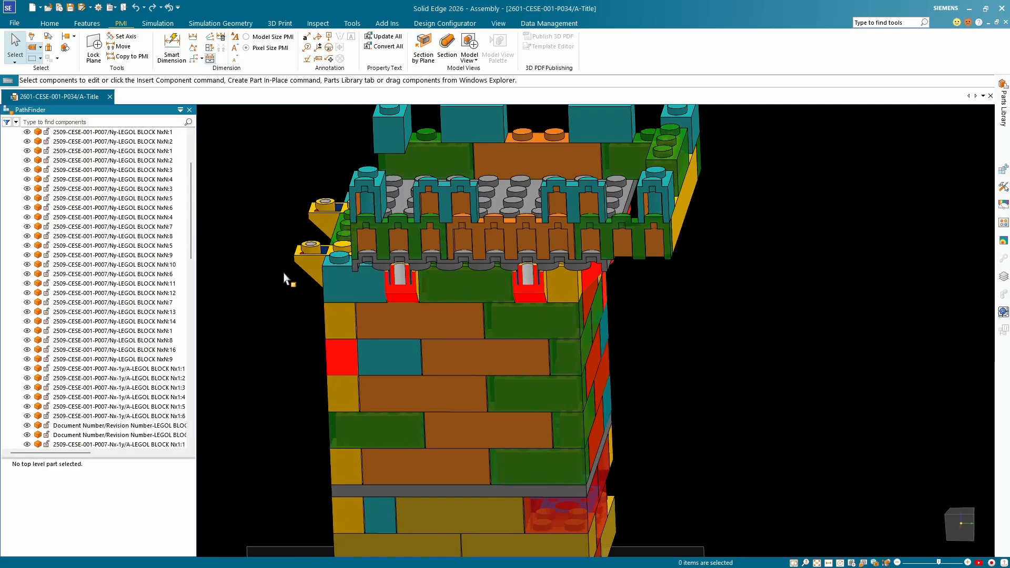
# Hide the reference planes of the tower assembly.
pyautogui.scroll(-5, 577, 303)
pyautogui.moveTo(578, 304); pyautogui.dragTo(556, 324, button='middle')
pyautogui.moveTo(193, 225); pyautogui.dragTo(183, 121)
pyautogui.click(27, 160)
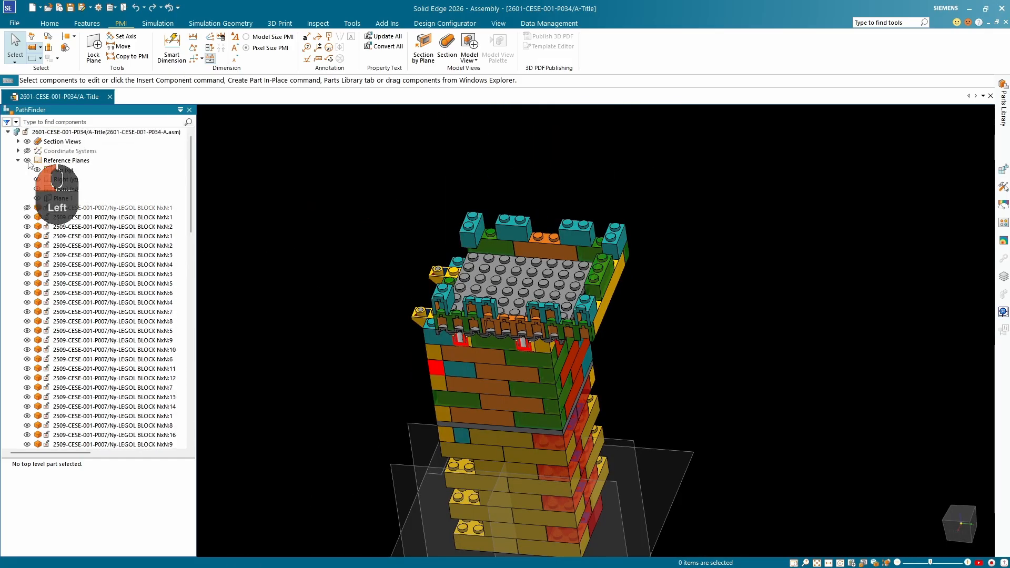
# Axially align the exposed stud of the long yellow block near the sectioned corner with the adjacent stud on the grey top plate.
pyautogui.click(49, 23)
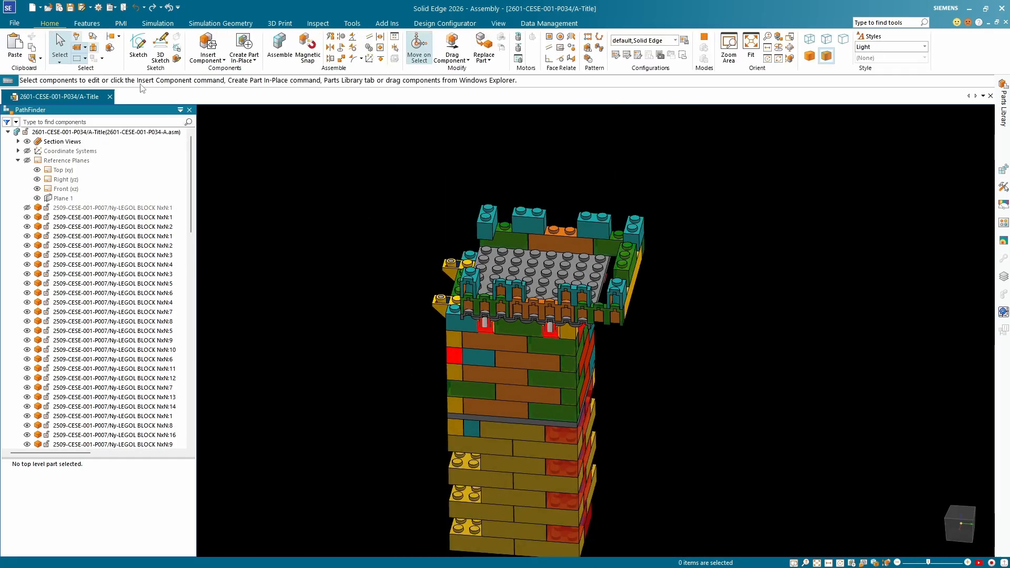
pyautogui.click(342, 41)
pyautogui.scroll(8, 546, 239)
pyautogui.moveTo(546, 240); pyautogui.dragTo(541, 311, button='middle')
pyautogui.click(548, 279)
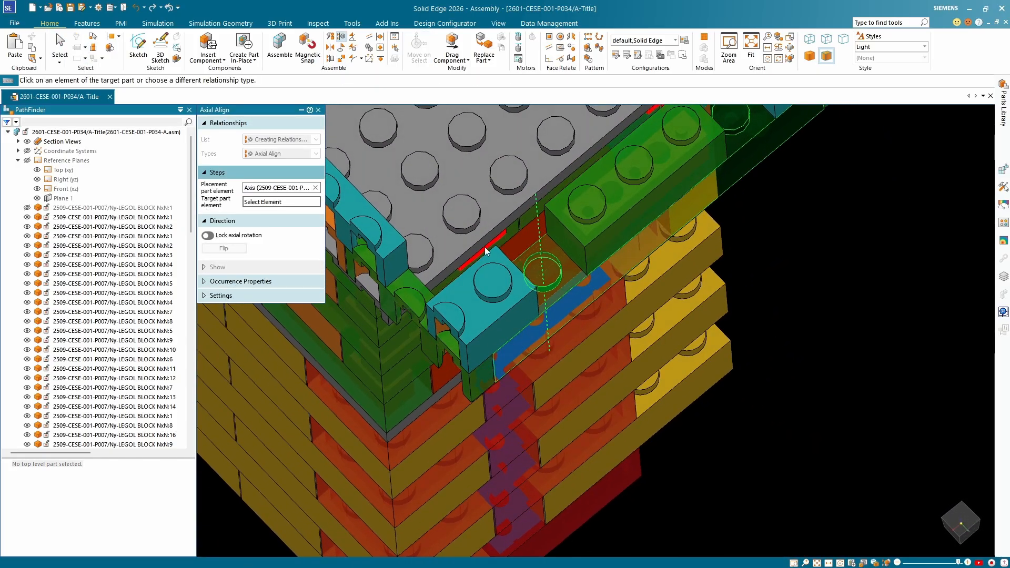
pyautogui.scroll(3, 486, 252)
pyautogui.click(457, 224)
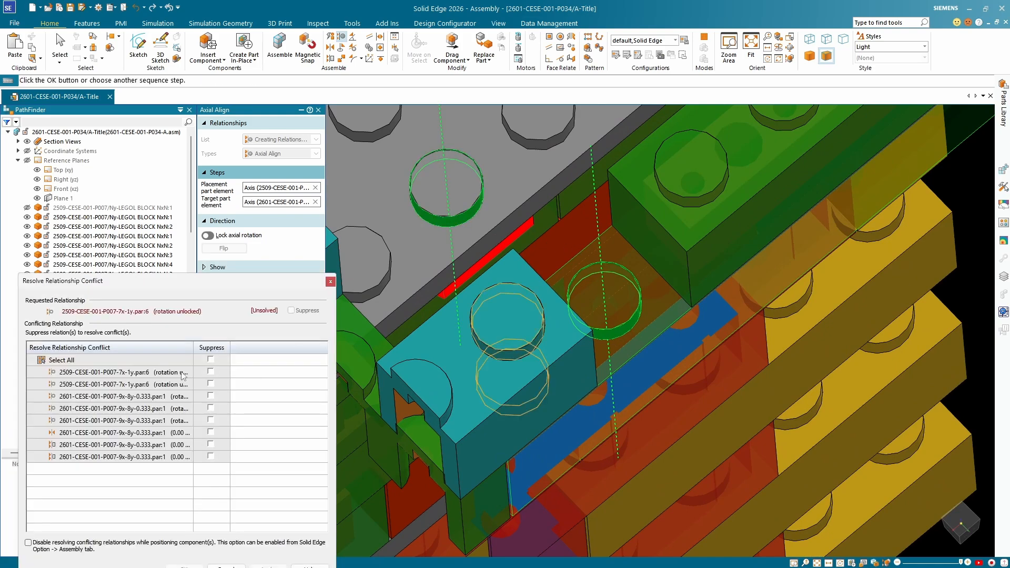
# Mark the top plate's axial relationship with block 2509-CESE-001-P007-4x-1y.par:7 for suppression in the conflict list.
pyautogui.moveTo(168, 287); pyautogui.dragTo(153, 35)
pyautogui.scroll(-10, 697, 219)
pyautogui.scroll(8, 664, 212)
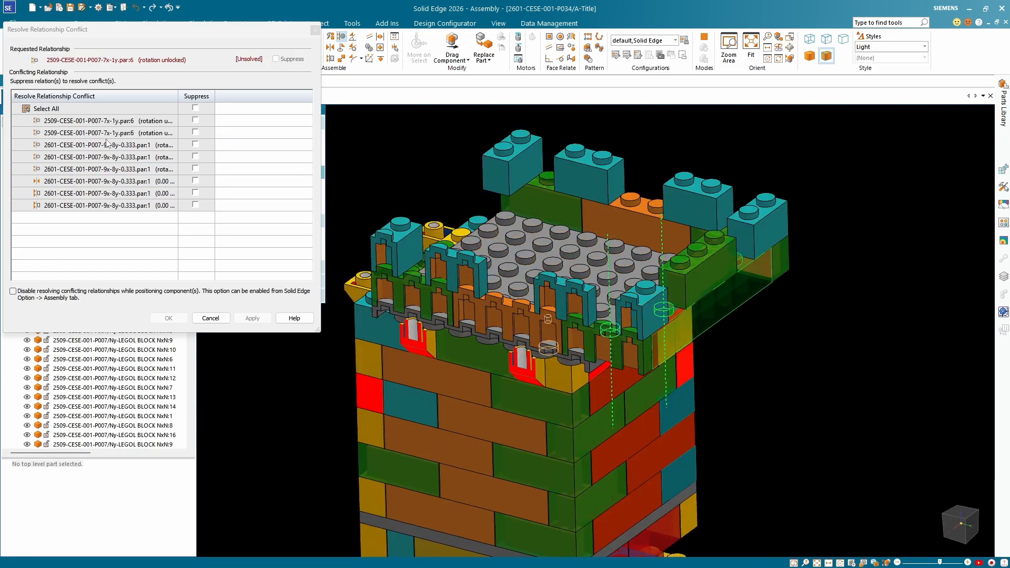
pyautogui.click(93, 147)
pyautogui.scroll(6, 664, 247)
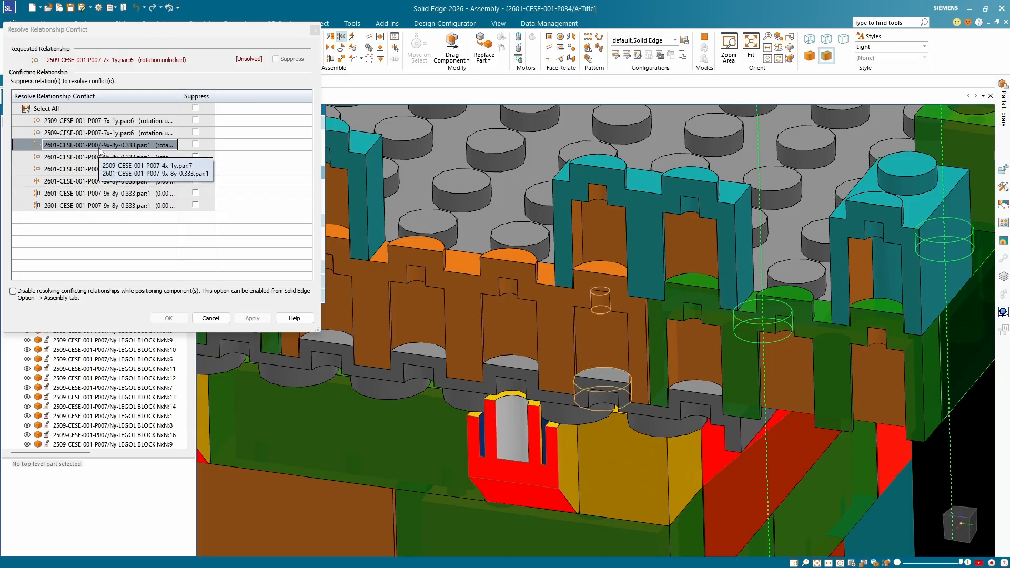
pyautogui.click(195, 145)
# Mark the two other rotation-unlocked axial relationships of top plate 2601-CESE-001-P007-9x-8y-0.333.par:1 for suppression and apply the changes.
pyautogui.click(132, 158)
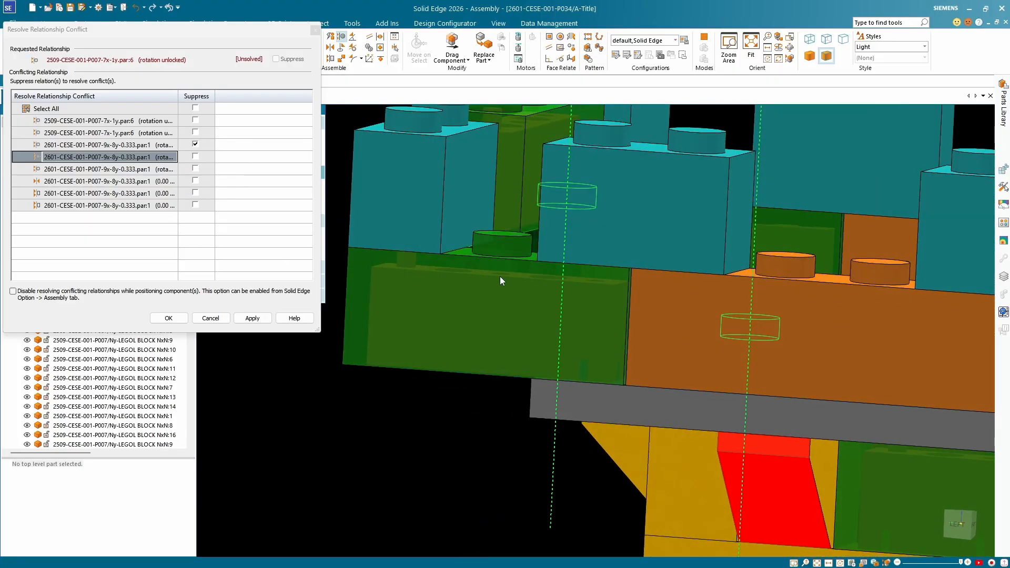
pyautogui.click(195, 156)
pyautogui.click(122, 171)
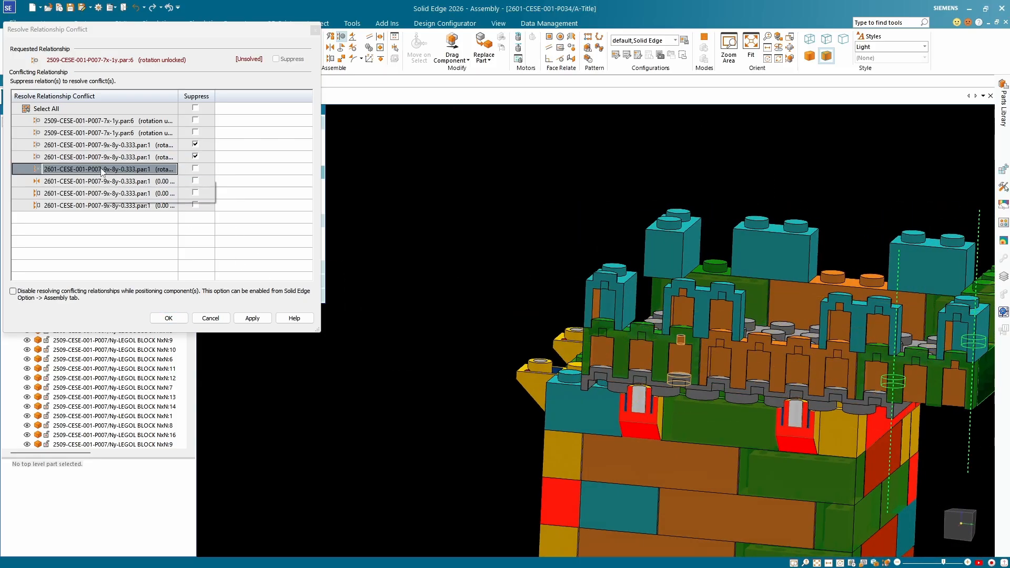
pyautogui.scroll(2, 676, 369)
pyautogui.scroll(4, 676, 365)
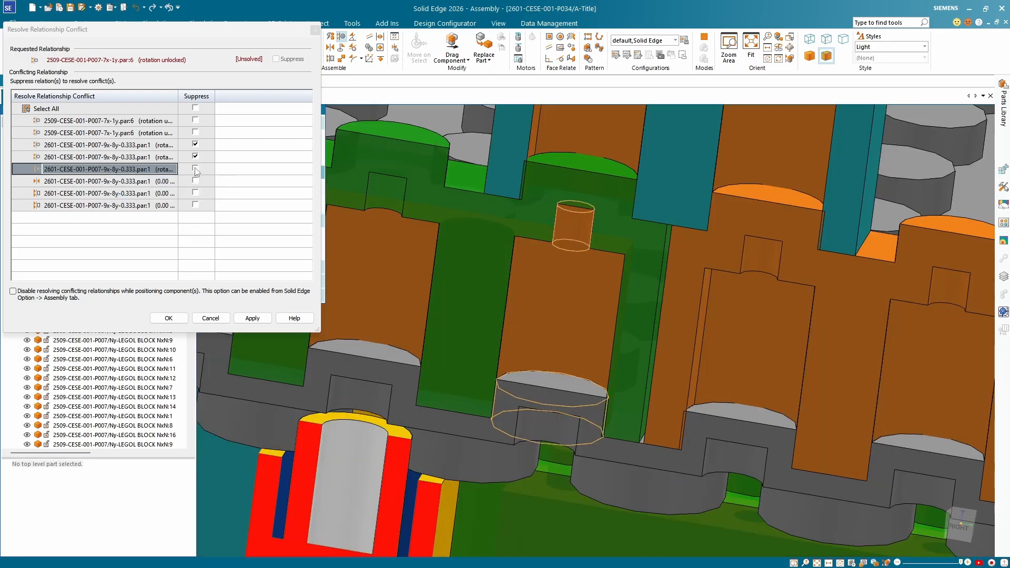
pyautogui.click(195, 168)
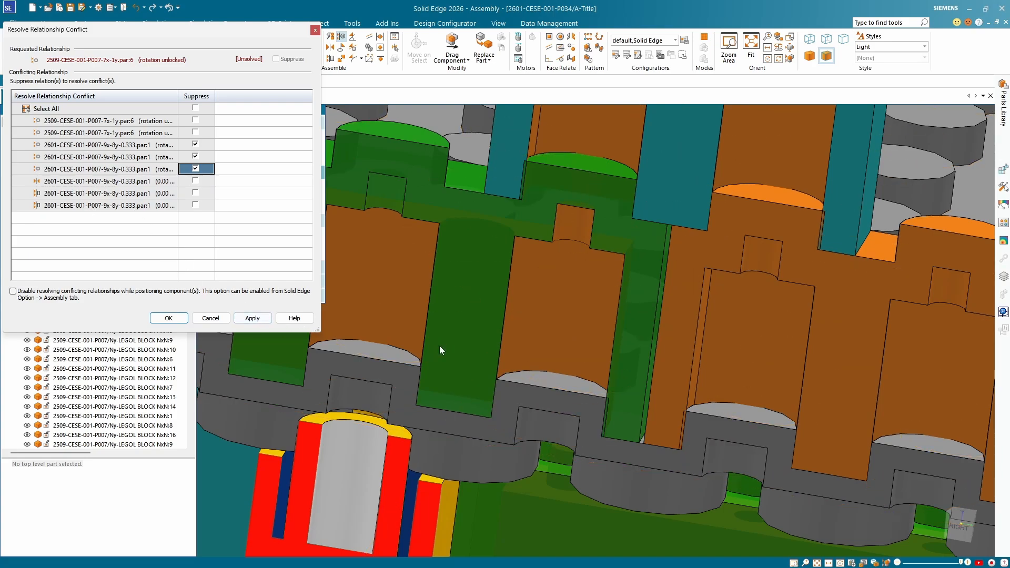
pyautogui.scroll(-6, 514, 341)
pyautogui.moveTo(567, 332); pyautogui.dragTo(449, 341, button='middle')
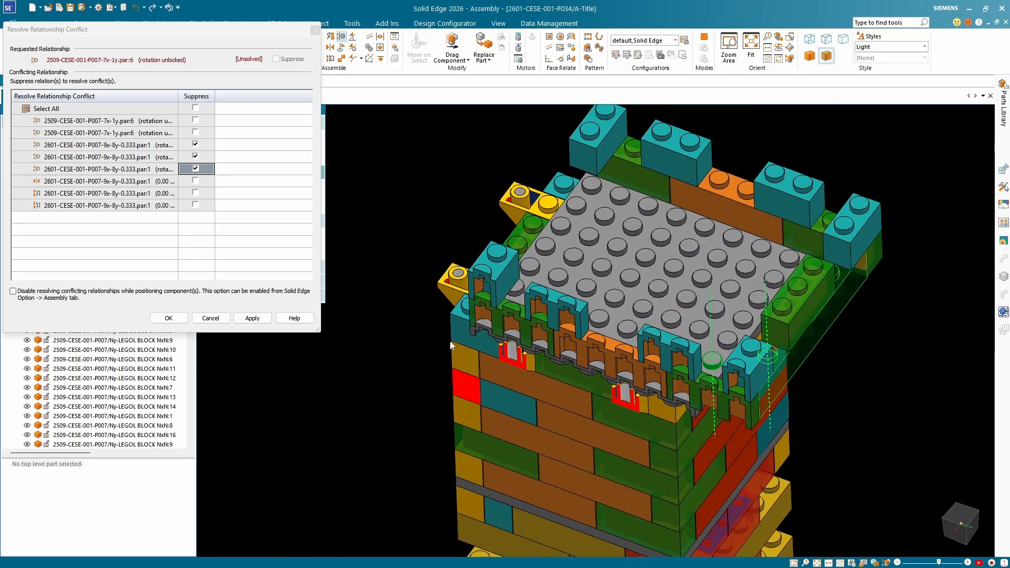
pyautogui.click(252, 319)
pyautogui.moveTo(711, 309); pyautogui.dragTo(676, 306, button='middle')
# Examine the top plate's three remaining 0.00-offset conflicting relationships against their highlighted faces and edges in the sectioned model.
pyautogui.click(138, 39)
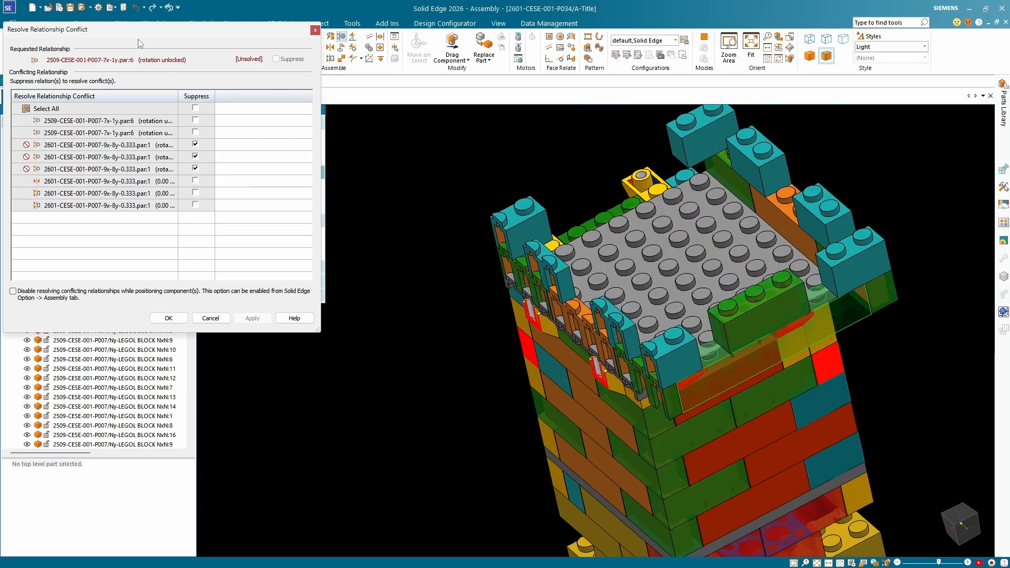
pyautogui.click(97, 194)
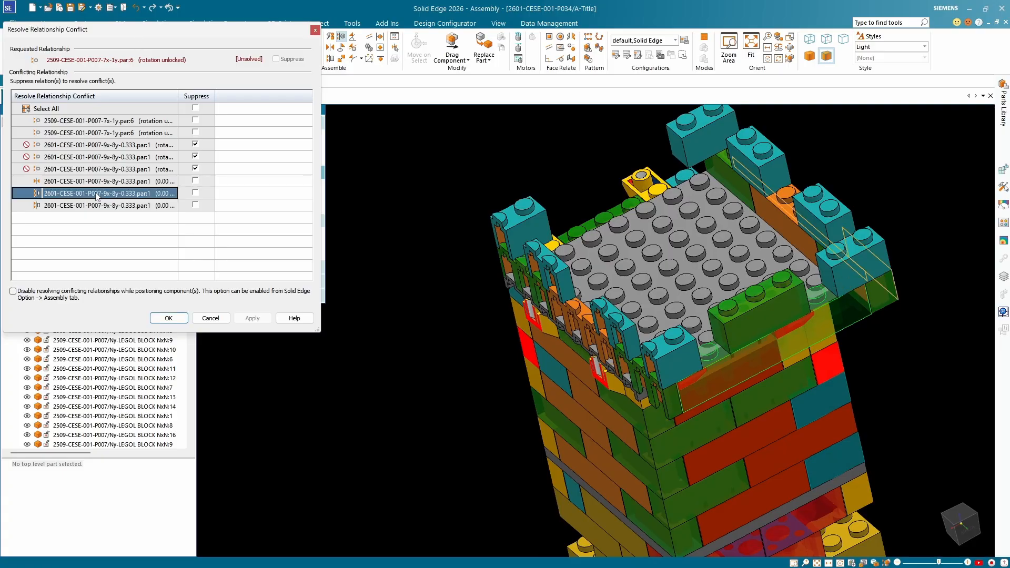
pyautogui.click(95, 183)
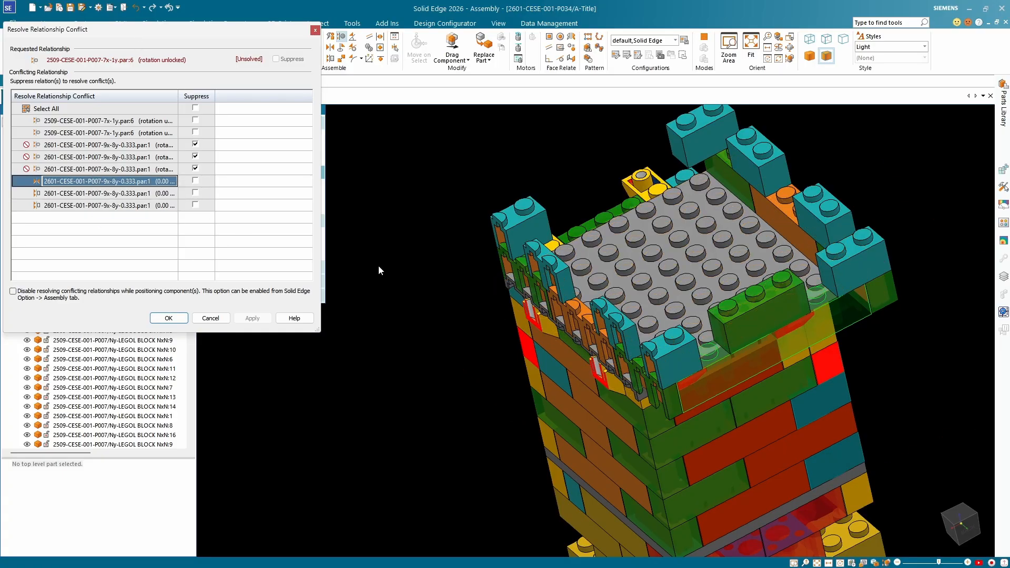
pyautogui.scroll(4, 627, 274)
pyautogui.moveTo(628, 274); pyautogui.dragTo(736, 273, button='middle')
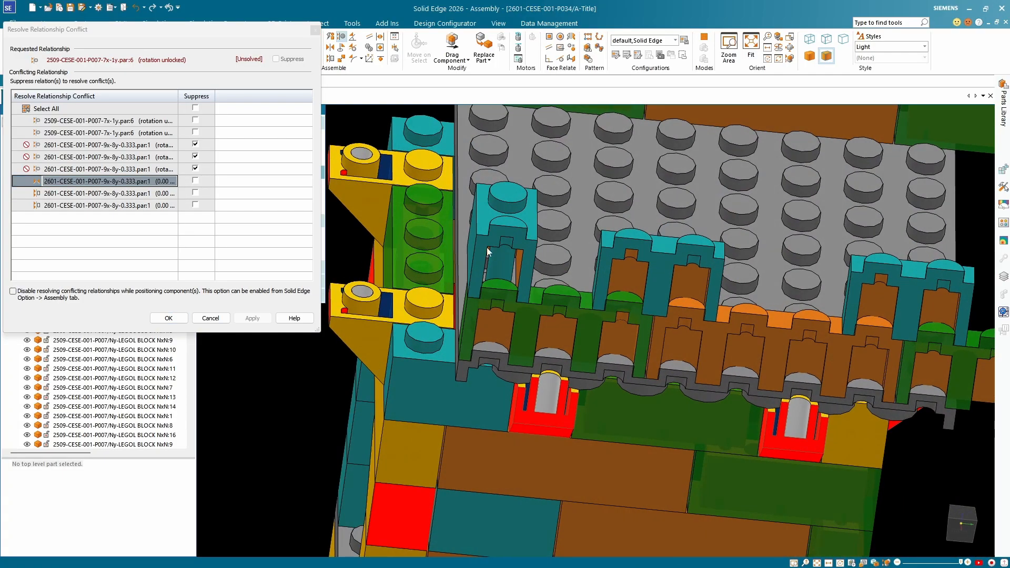
pyautogui.click(103, 182)
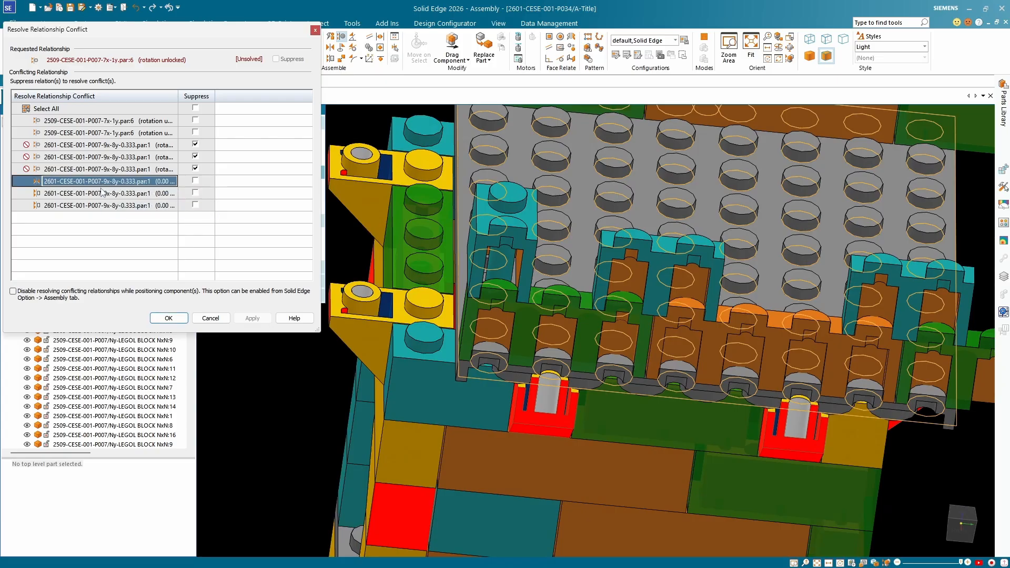
pyautogui.scroll(-5, 582, 257)
pyautogui.moveTo(583, 257); pyautogui.dragTo(639, 223, button='middle')
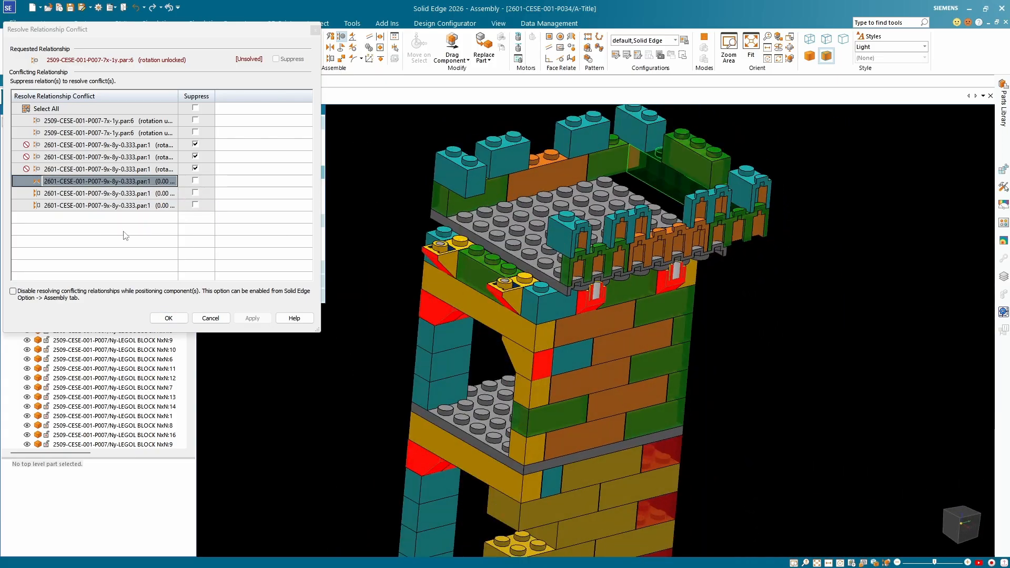
pyautogui.click(82, 207)
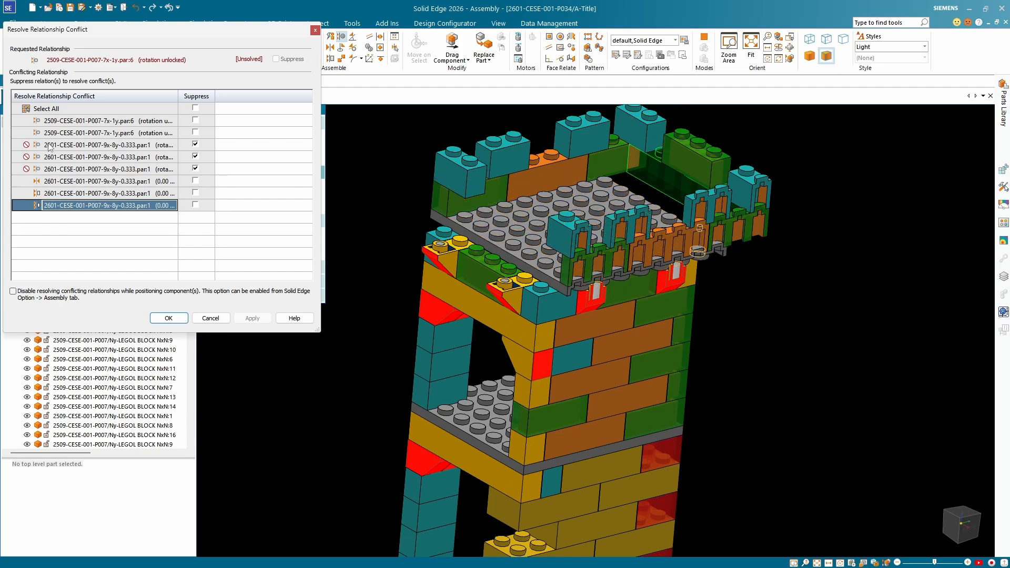
# Suppress the two conflicting axial relationships of the long block 2509-CESE-001-P007-7x-1y.par:6 and apply the changes.
pyautogui.click(52, 122)
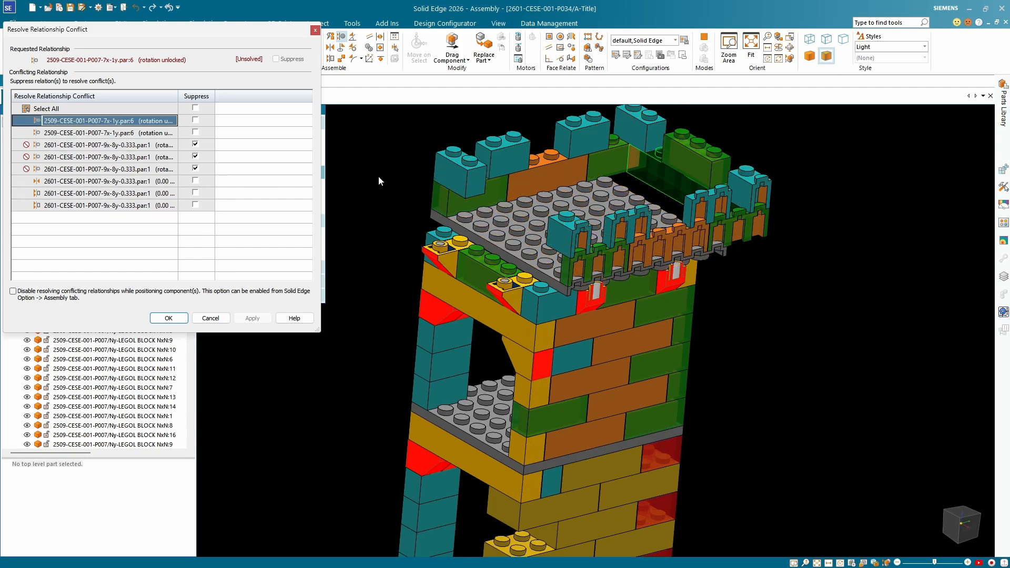
pyautogui.scroll(2, 567, 231)
pyautogui.moveTo(567, 230); pyautogui.dragTo(463, 153, button='middle')
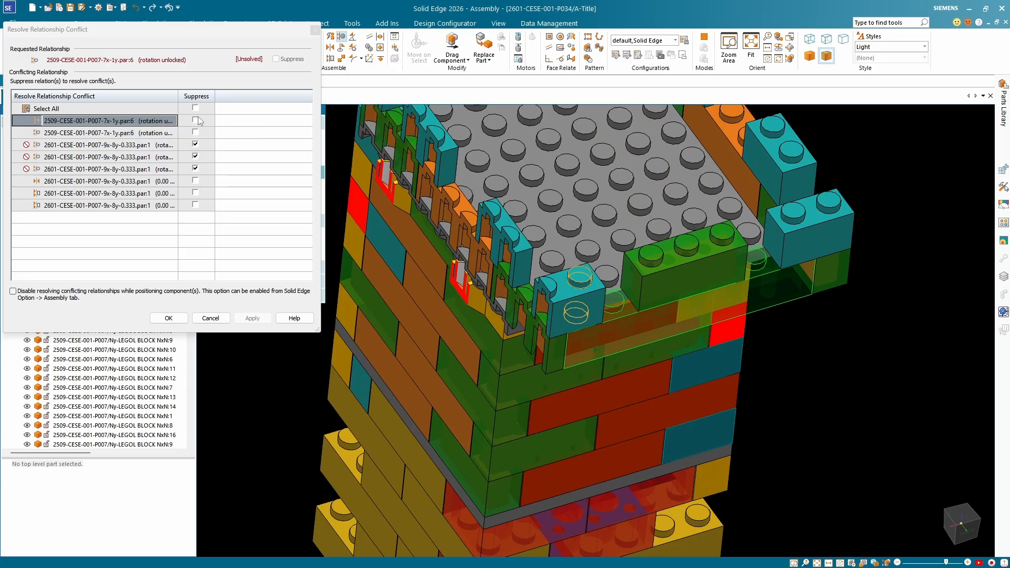
pyautogui.click(195, 120)
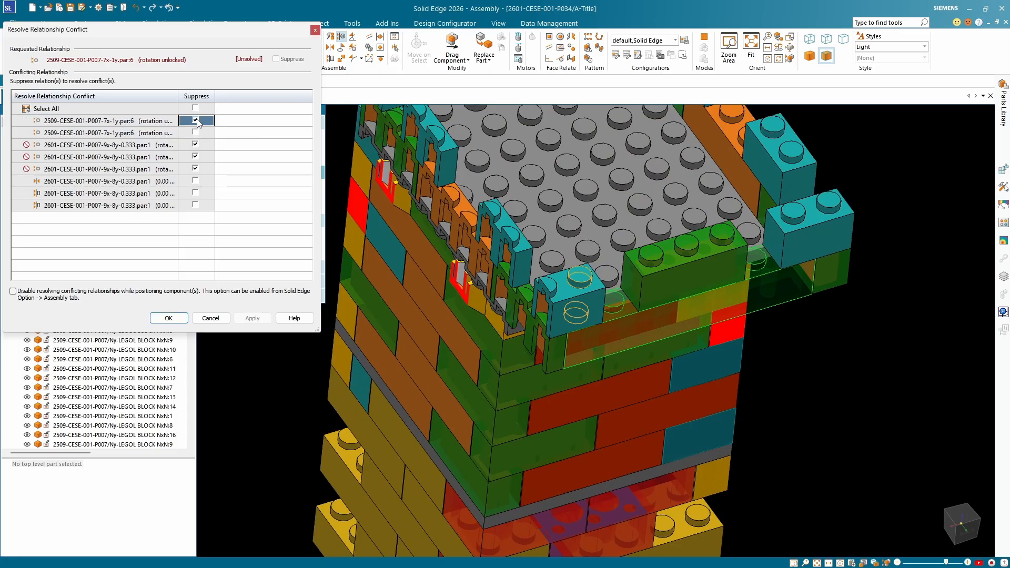
pyautogui.click(143, 134)
pyautogui.click(195, 133)
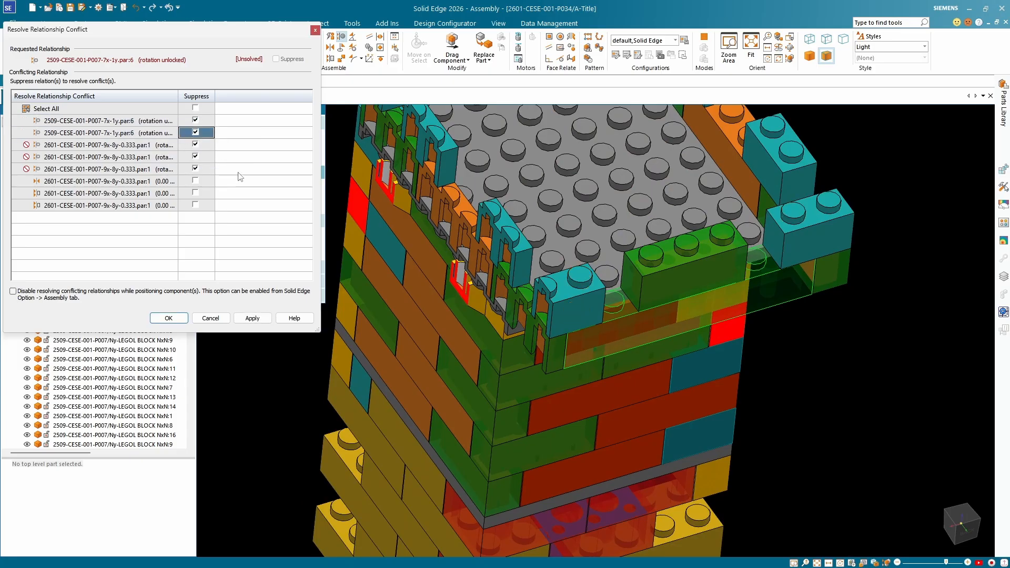
pyautogui.click(256, 318)
# Check the long block's position over the top plate's studs and accept the relationship conflict resolution.
pyautogui.moveTo(668, 292); pyautogui.dragTo(526, 247, button='middle')
pyautogui.scroll(5, 507, 223)
pyautogui.scroll(-10, 507, 223)
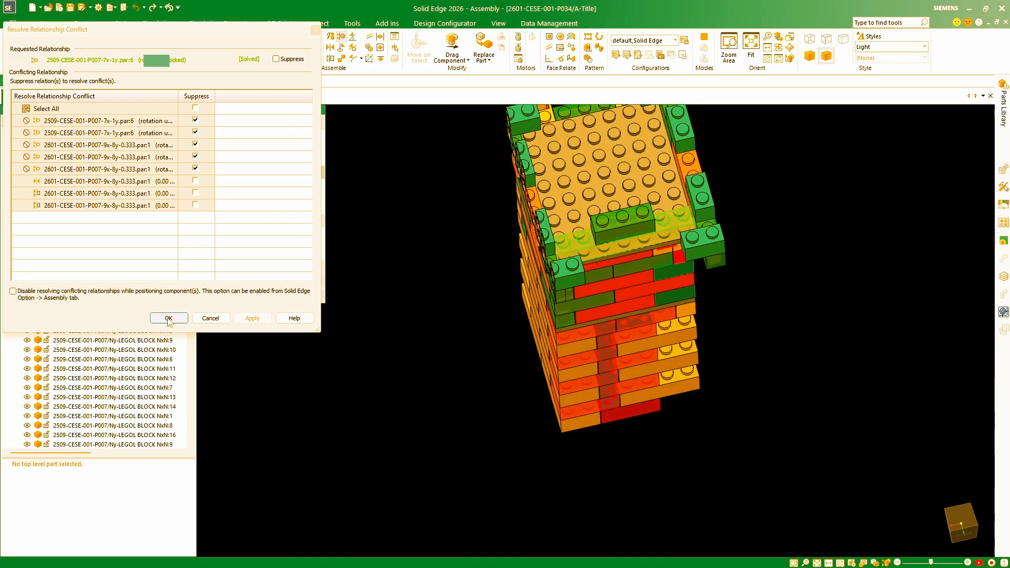
pyautogui.click(168, 318)
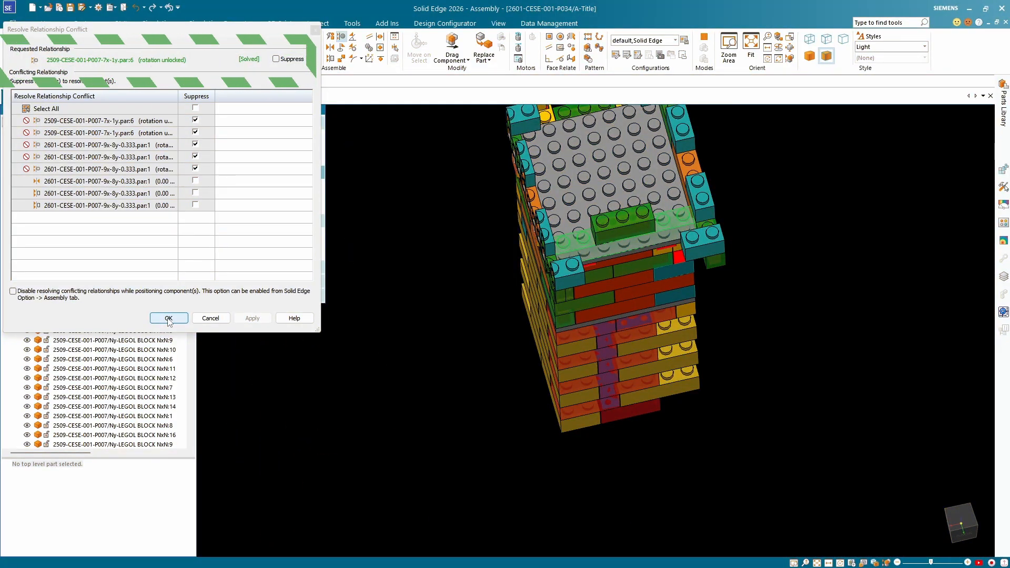
pyautogui.click(168, 318)
# Examine how the long block and the overhanging green corner block sit against the top plate's studs in the section view.
pyautogui.scroll(10, 584, 258)
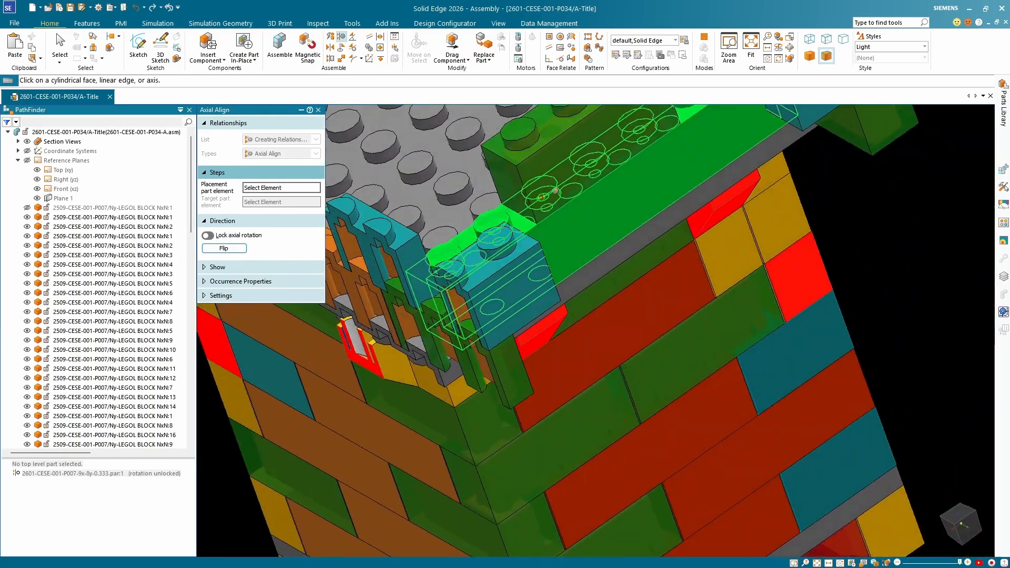
pyautogui.moveTo(540, 197); pyautogui.dragTo(606, 202, button='middle')
pyautogui.scroll(-4, 620, 216)
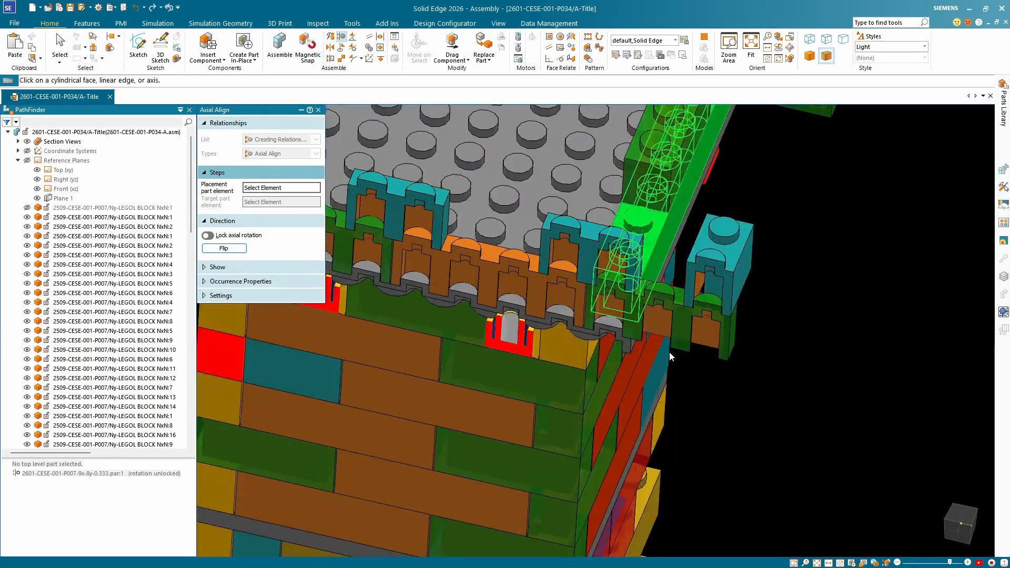
pyautogui.scroll(7, 707, 339)
pyautogui.scroll(-4, 719, 323)
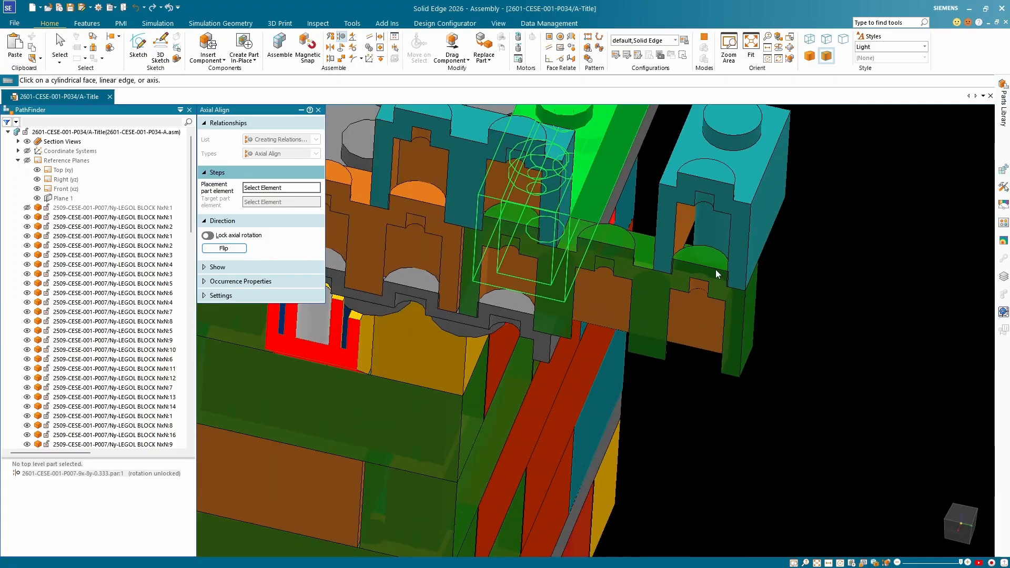
pyautogui.scroll(5, 660, 238)
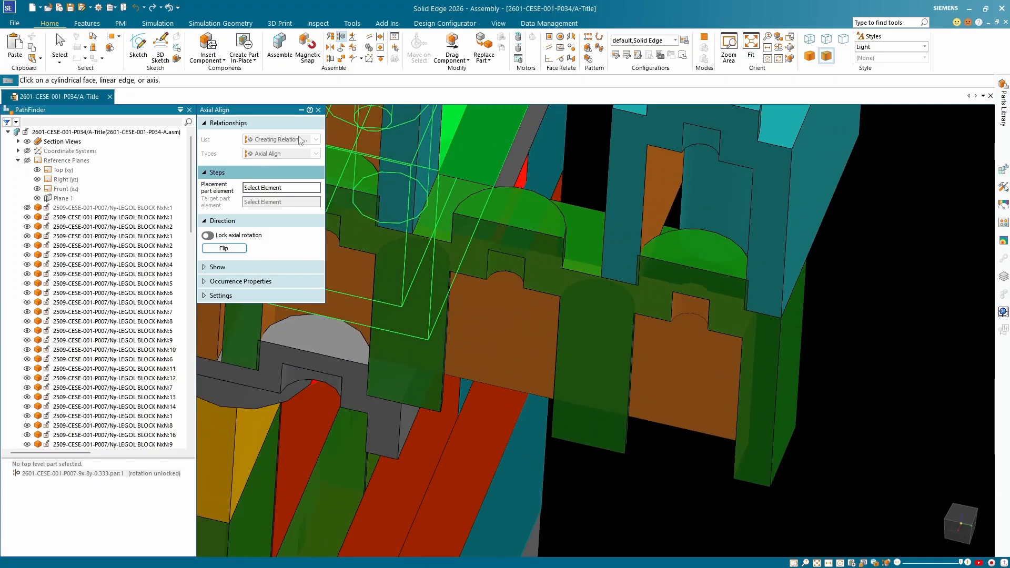
pyautogui.scroll(6, 580, 285)
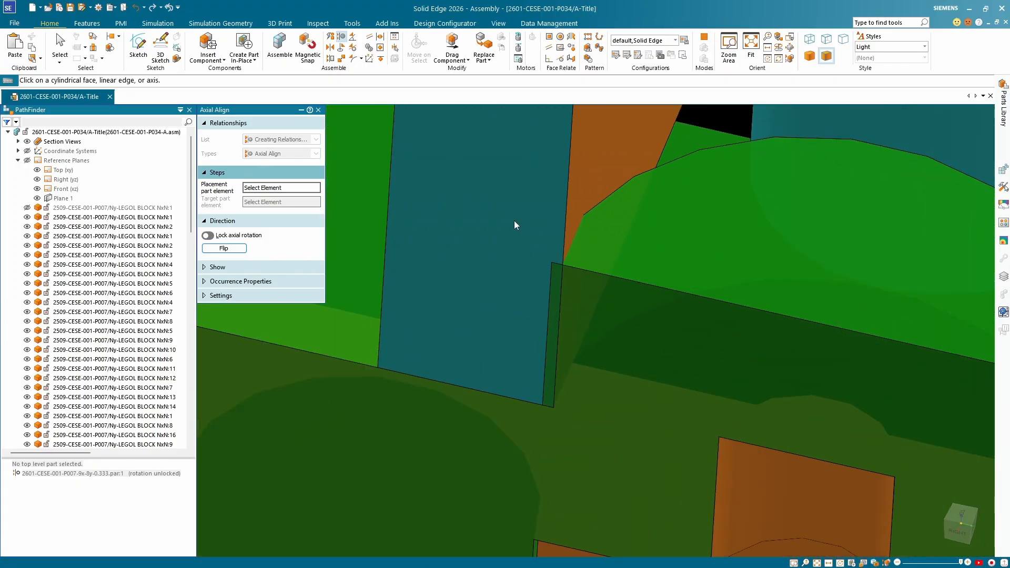
pyautogui.scroll(-6, 582, 207)
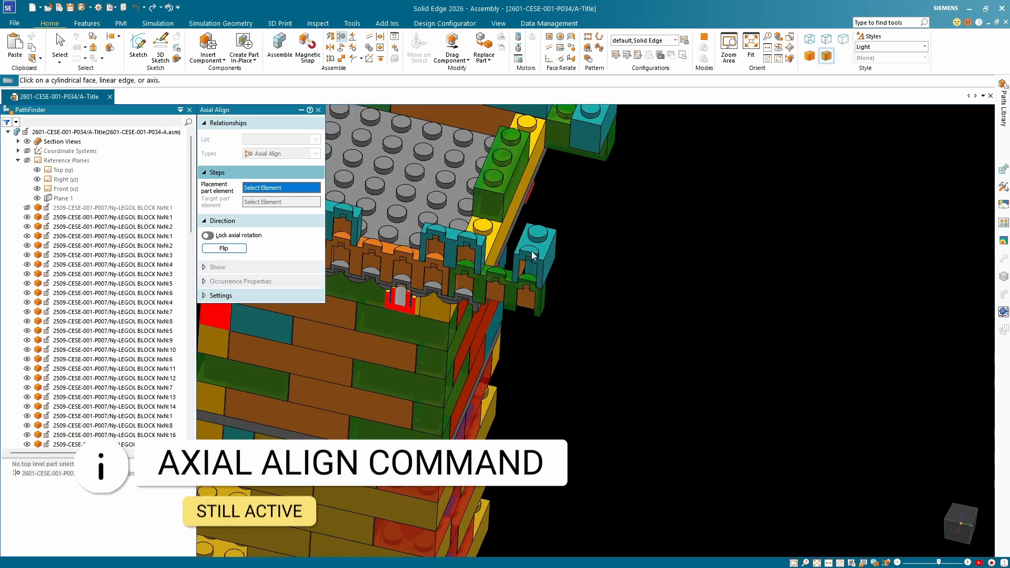
# Axially align the outer stud of corner block 2509-CESE-001-P007-3x-1y.par:14 with the top plate's corner stud, leaving rotation unlocked.
pyautogui.scroll(5, 533, 255)
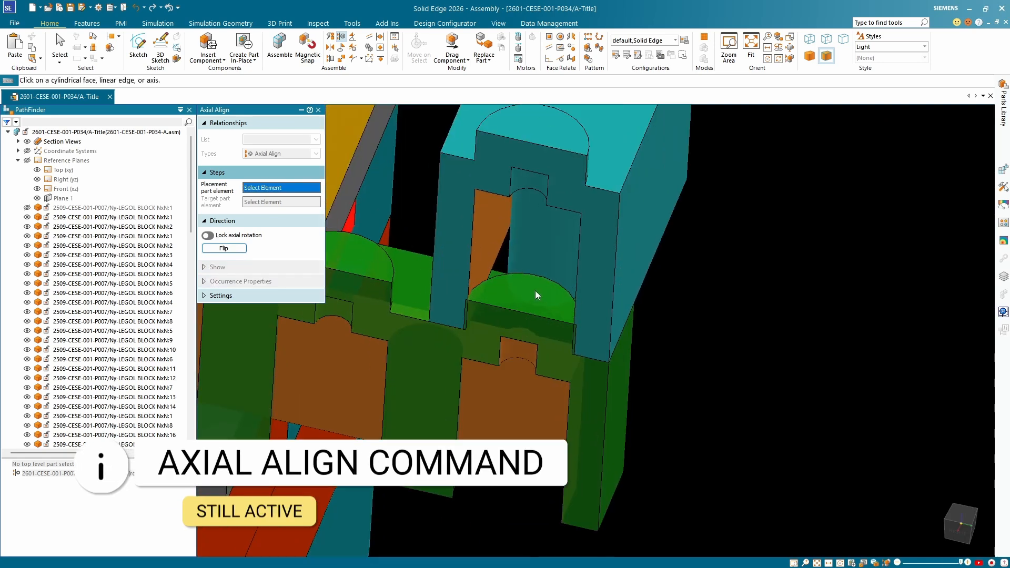
pyautogui.click(494, 295)
pyautogui.moveTo(541, 288); pyautogui.dragTo(519, 316, button='middle')
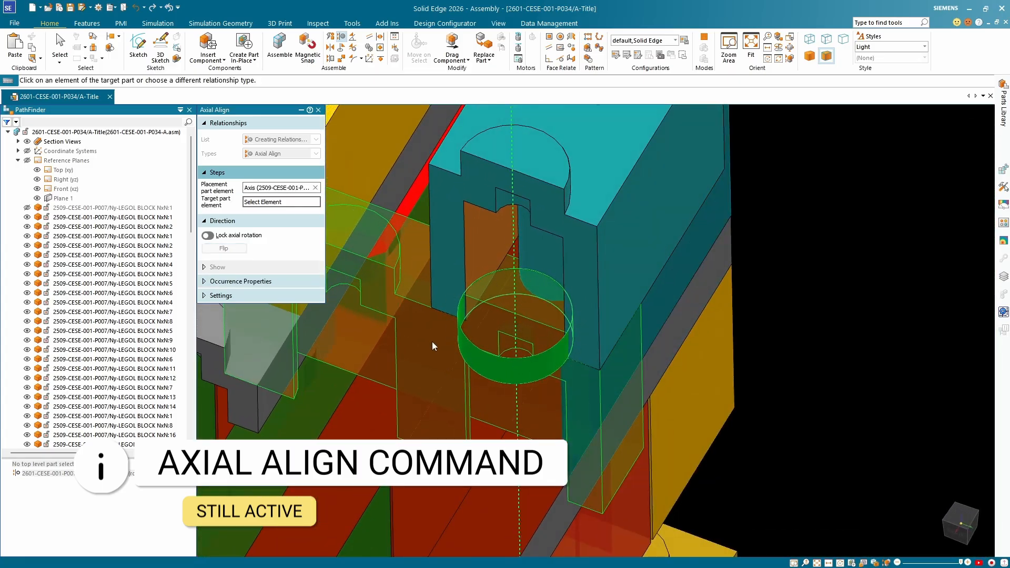
pyautogui.moveTo(475, 374)
pyautogui.mouseDown(button='middle')
pyautogui.moveTo(495, 310)
pyautogui.moveTo(480, 359)
pyautogui.mouseUp(button='middle')
pyautogui.scroll(-5, 578, 331)
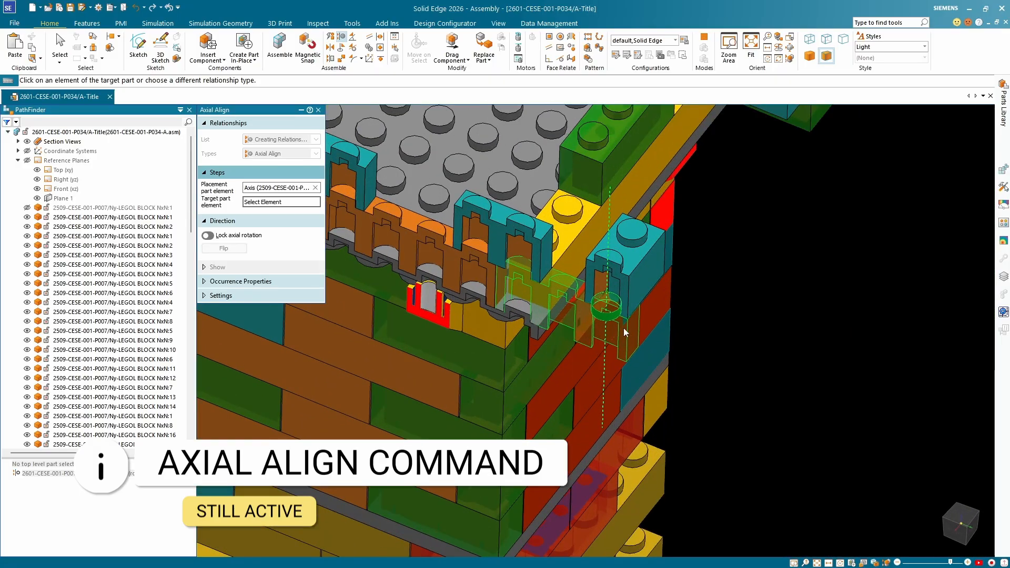
pyautogui.scroll(3, 598, 315)
pyautogui.scroll(-3, 559, 350)
pyautogui.scroll(5, 482, 323)
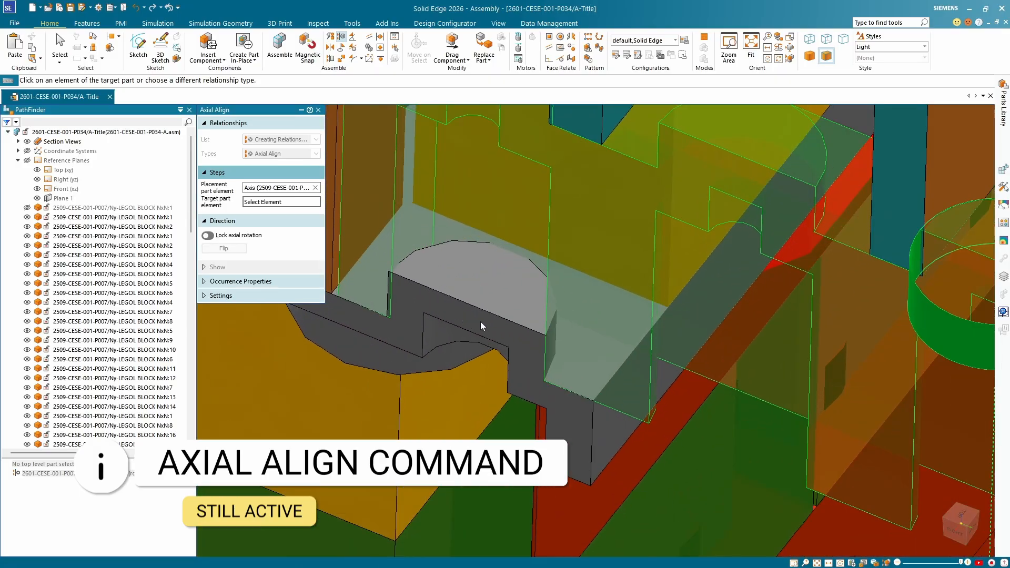
pyautogui.click(455, 276)
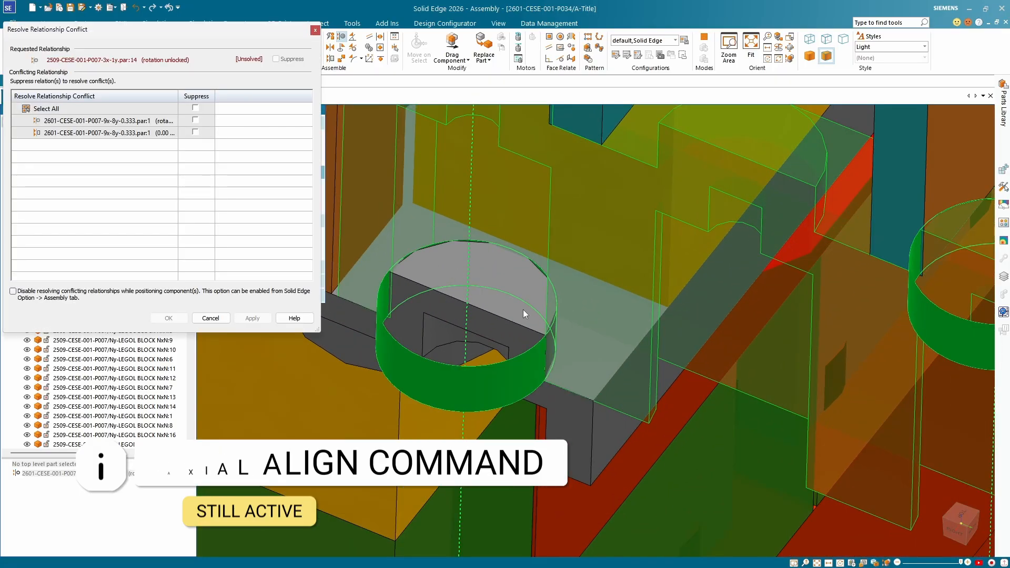
# Suppress the corner block's conflicting rotation-unlocked axial relationship with top plate 2601-CESE-001-P007-9x-8y-0.333.par:1, apply it, accept the resolution and end Axial Align.
pyautogui.scroll(-5, 522, 311)
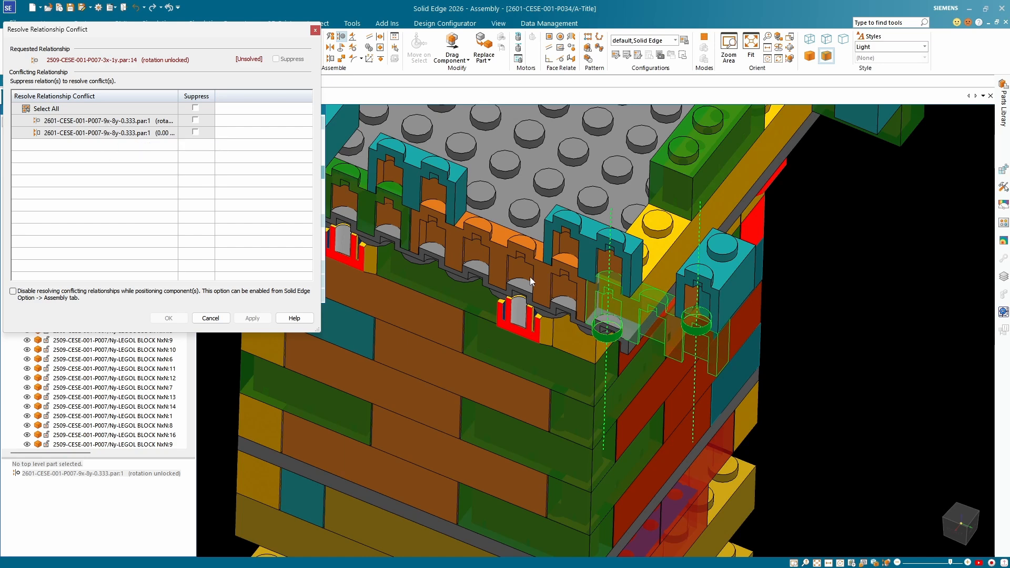
pyautogui.scroll(5, 589, 282)
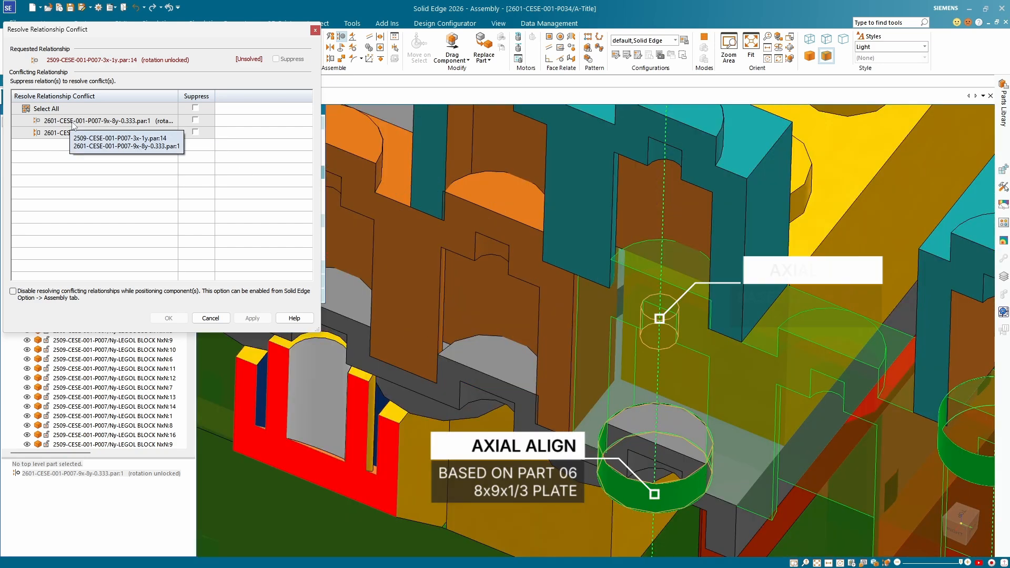
pyautogui.click(195, 119)
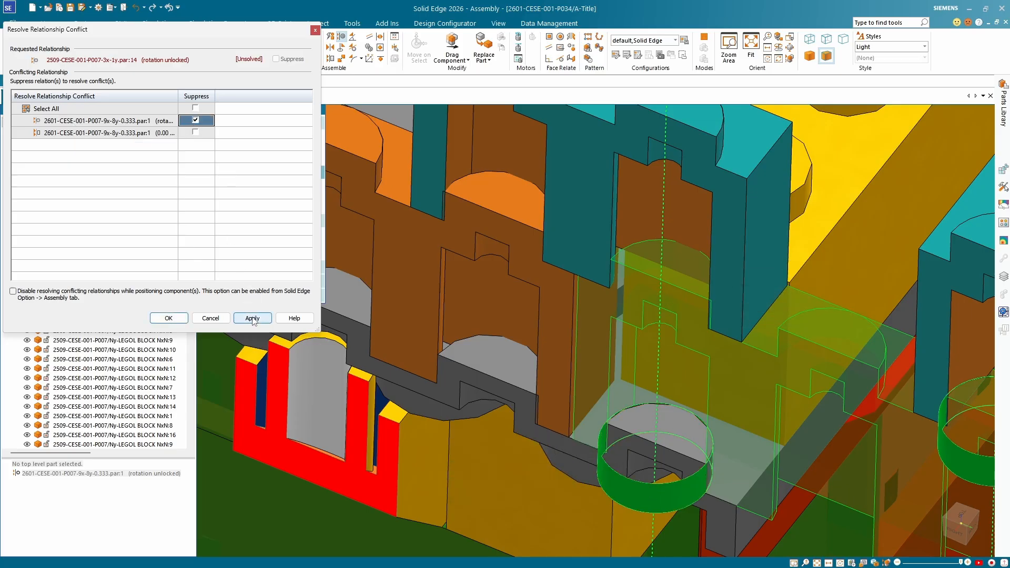
pyautogui.click(253, 319)
pyautogui.scroll(-5, 451, 248)
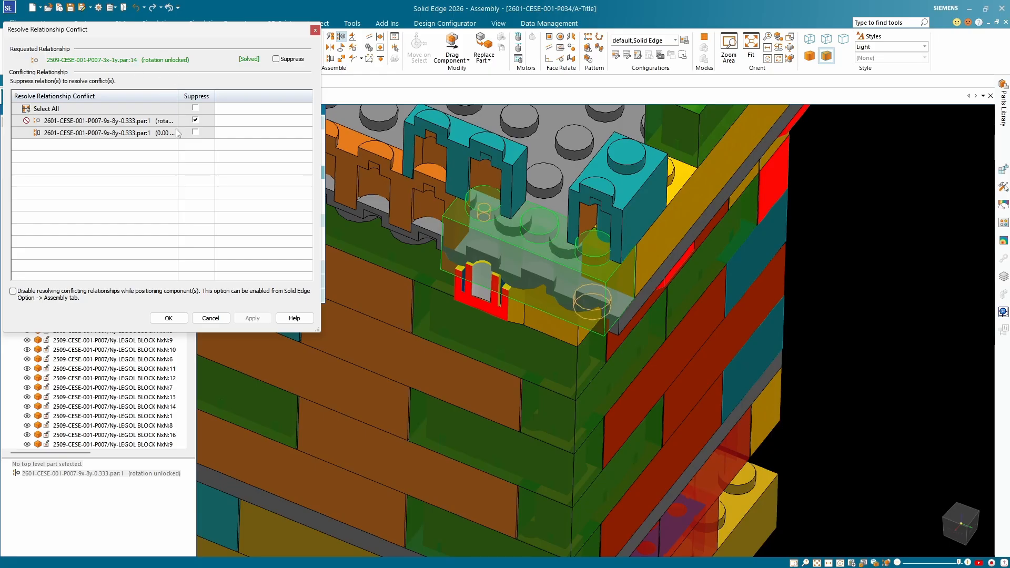
pyautogui.click(169, 318)
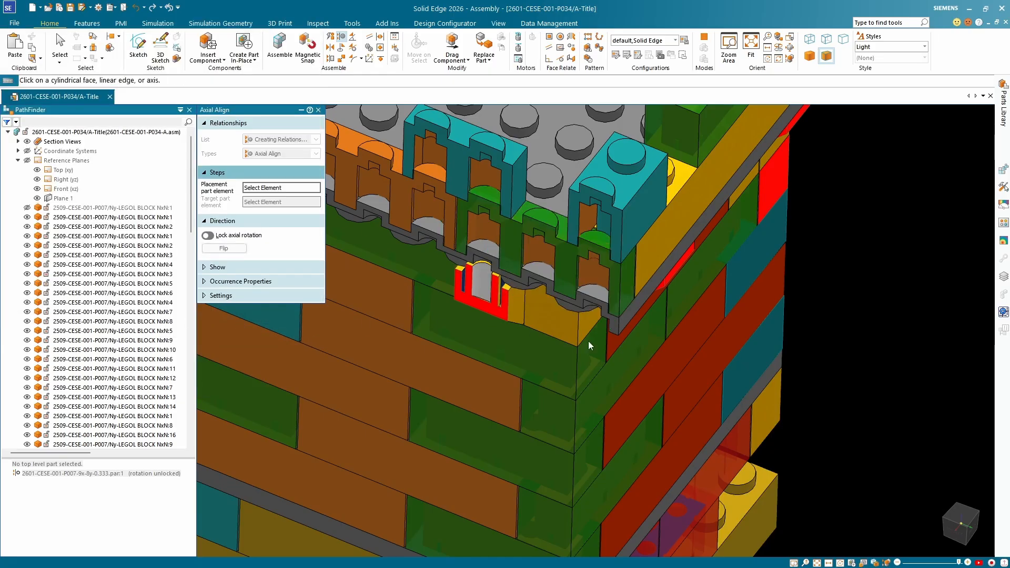
pyautogui.scroll(5, 627, 242)
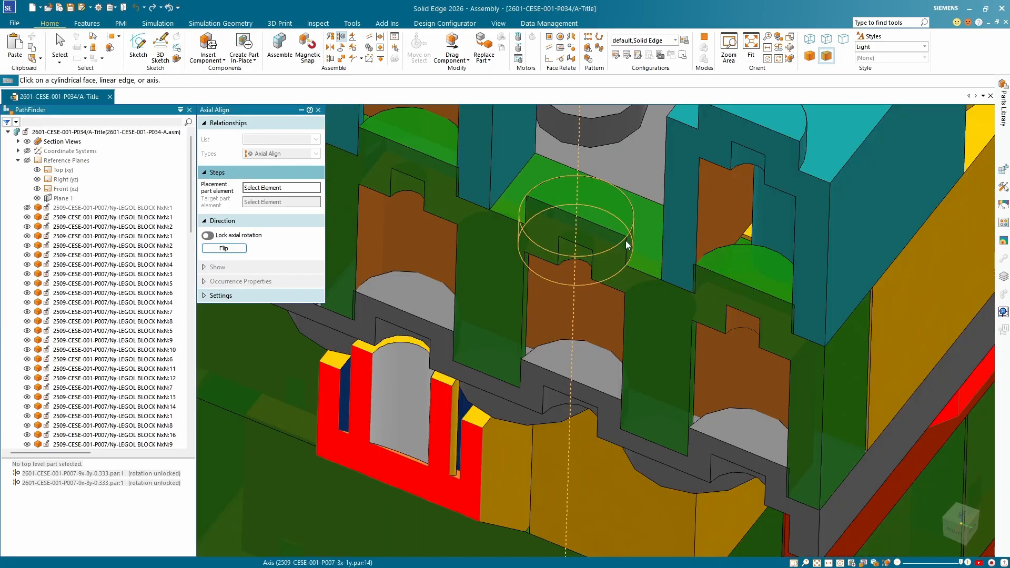
pyautogui.scroll(-5, 559, 232)
pyautogui.press('Escape')
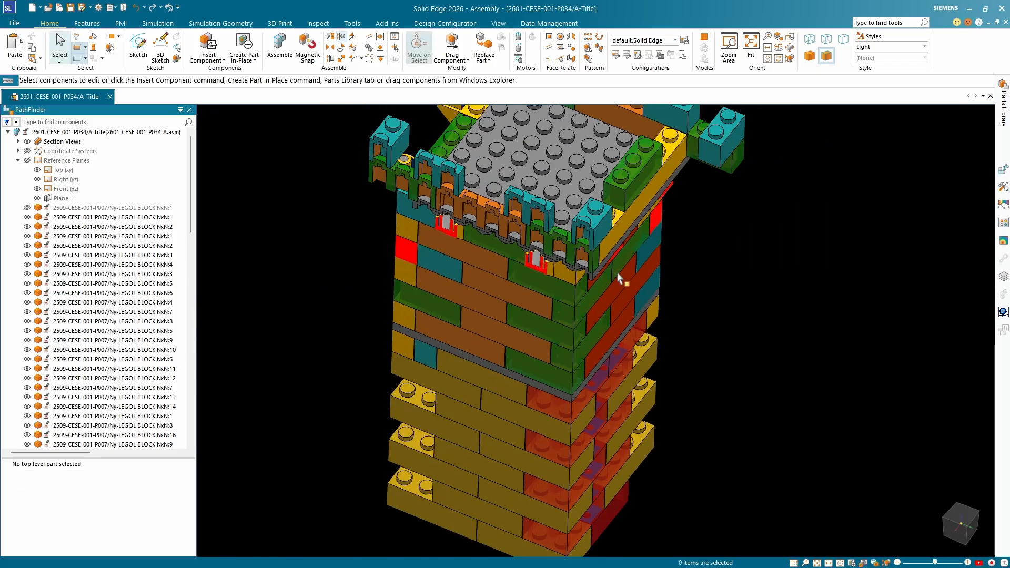
# Select the green three-stud corner block and locate its entry, Nx1:14, in the component list.
pyautogui.scroll(6, 579, 247)
pyautogui.click(605, 221)
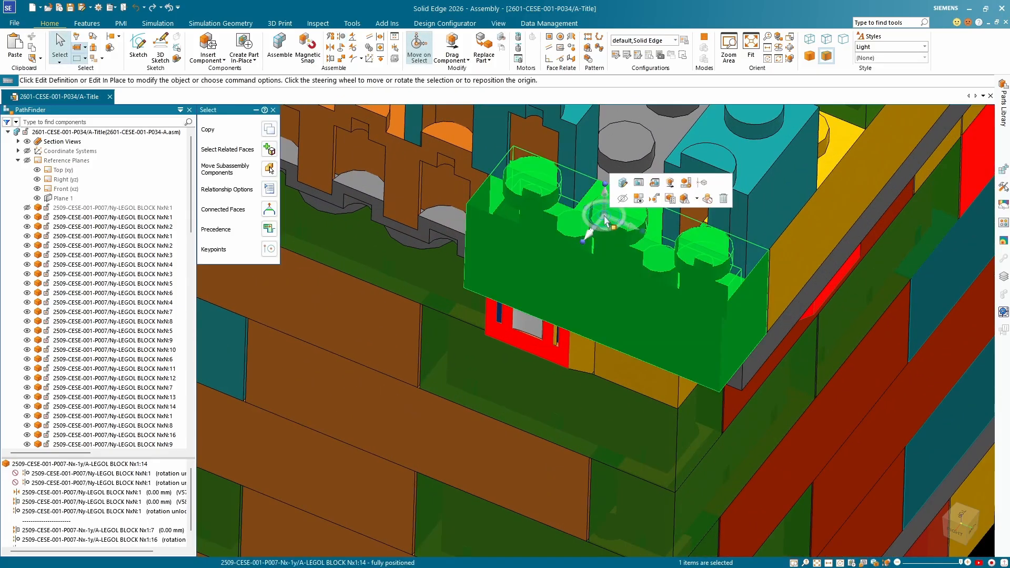
pyautogui.rightClick(634, 257)
pyautogui.click(686, 290)
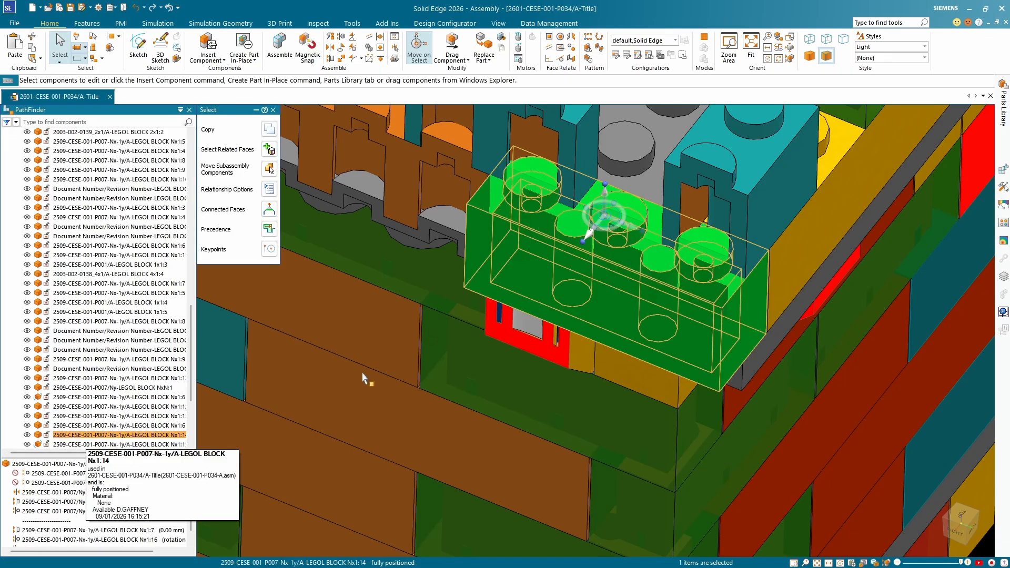
# Swing the long yellow block Nx1:6 outward over the plate's edge with Drag Component, using the default analysis options.
pyautogui.scroll(-5, 668, 276)
pyautogui.click(668, 276)
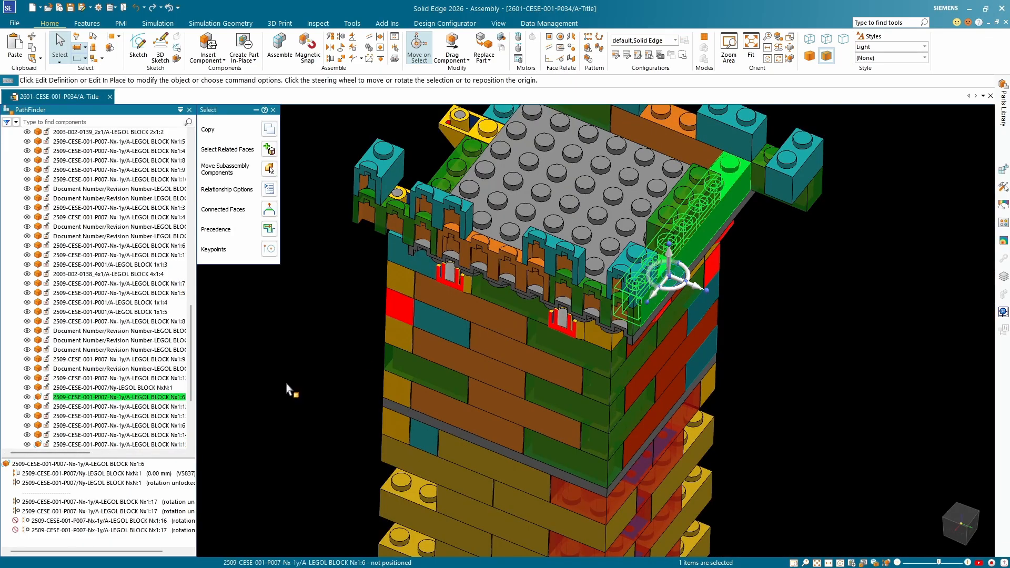
pyautogui.scroll(2, 697, 271)
pyautogui.scroll(-3, 697, 271)
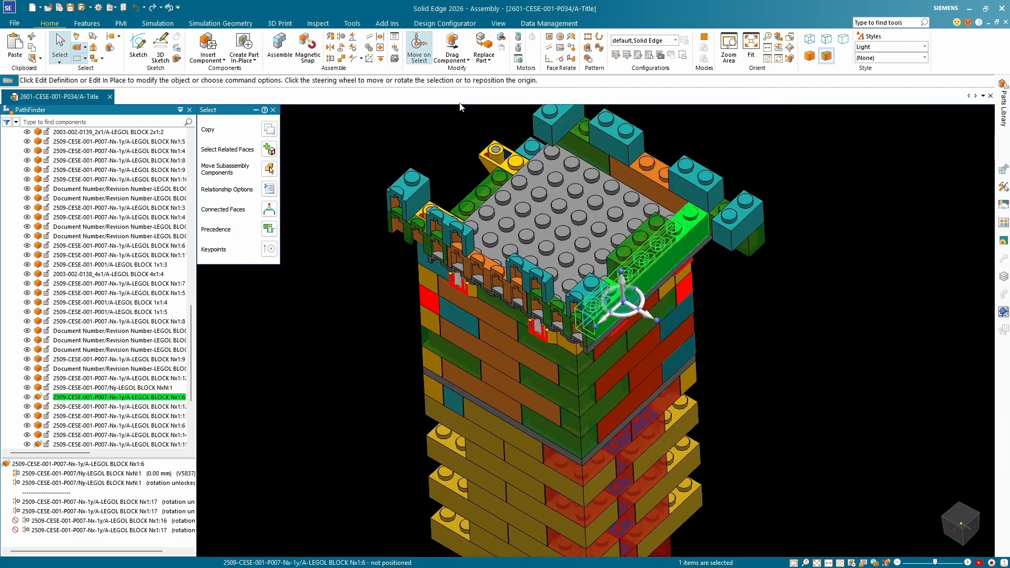
pyautogui.click(452, 47)
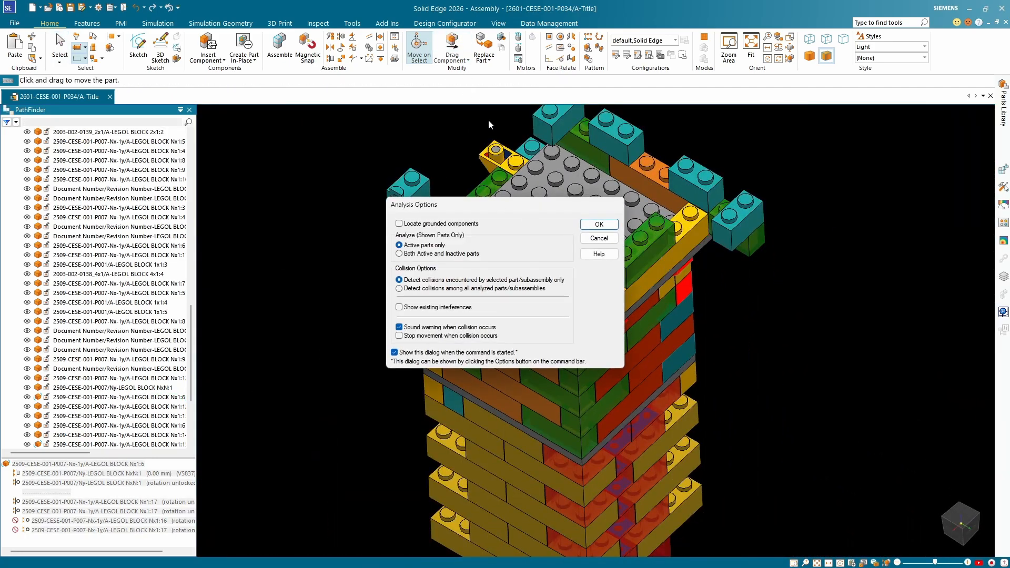
pyautogui.click(600, 225)
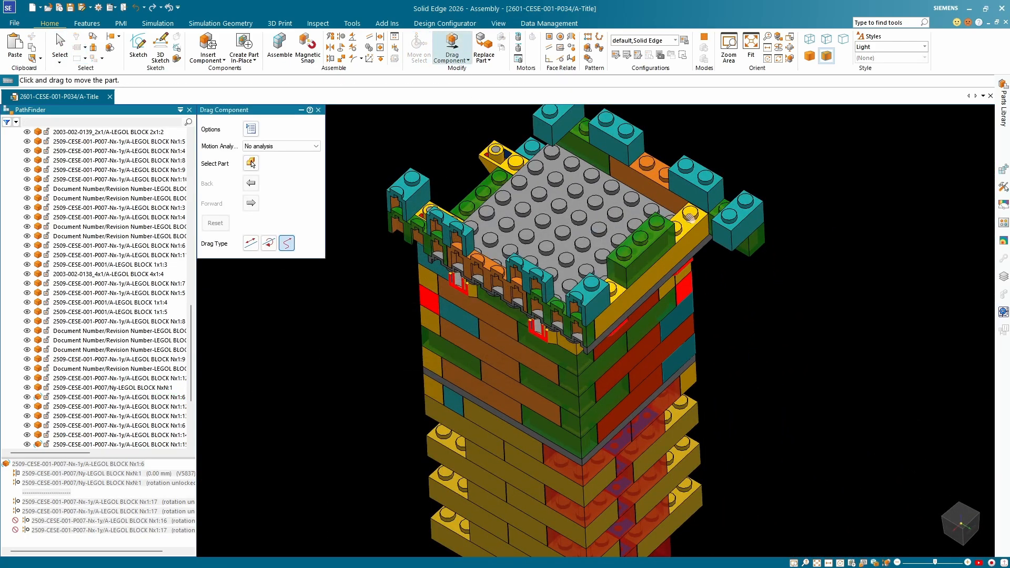
pyautogui.moveTo(678, 331); pyautogui.dragTo(646, 232)
pyautogui.moveTo(705, 258); pyautogui.dragTo(747, 295)
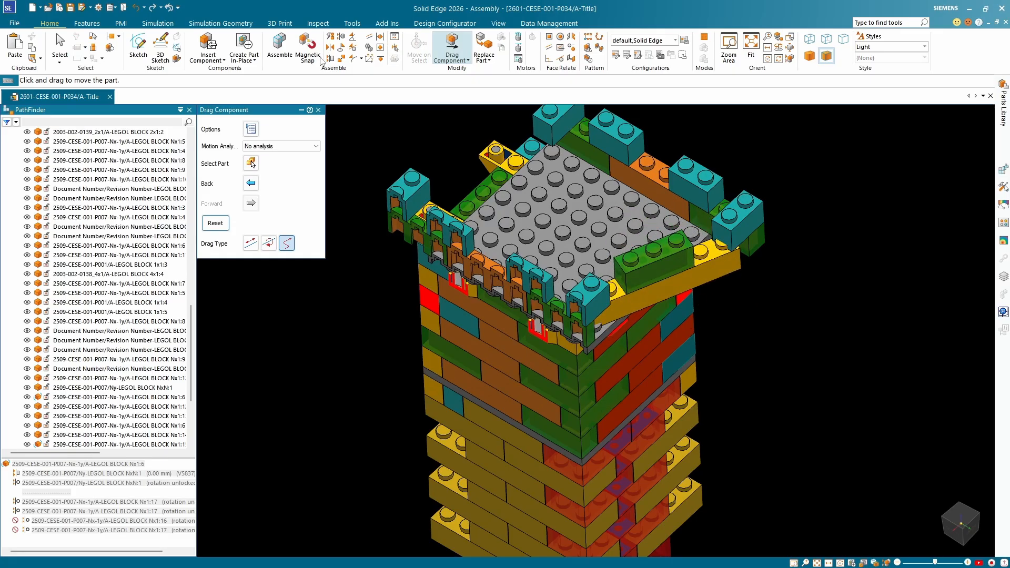
# Axially align a stud near the long yellow block's free end with the top plate's matching edge stud, then end the command.
pyautogui.click(342, 37)
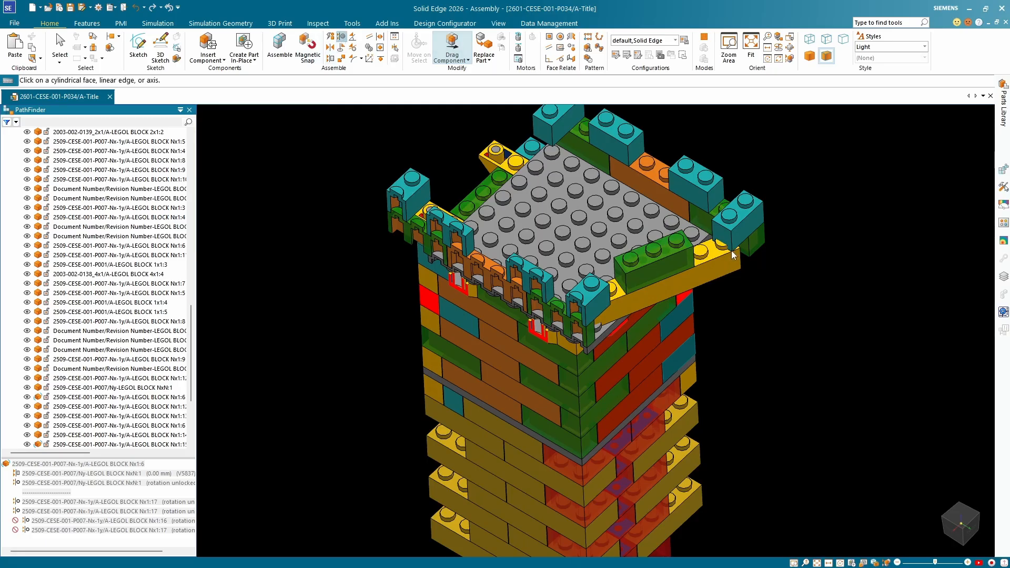
pyautogui.scroll(6, 724, 253)
pyautogui.click(706, 226)
pyautogui.click(581, 183)
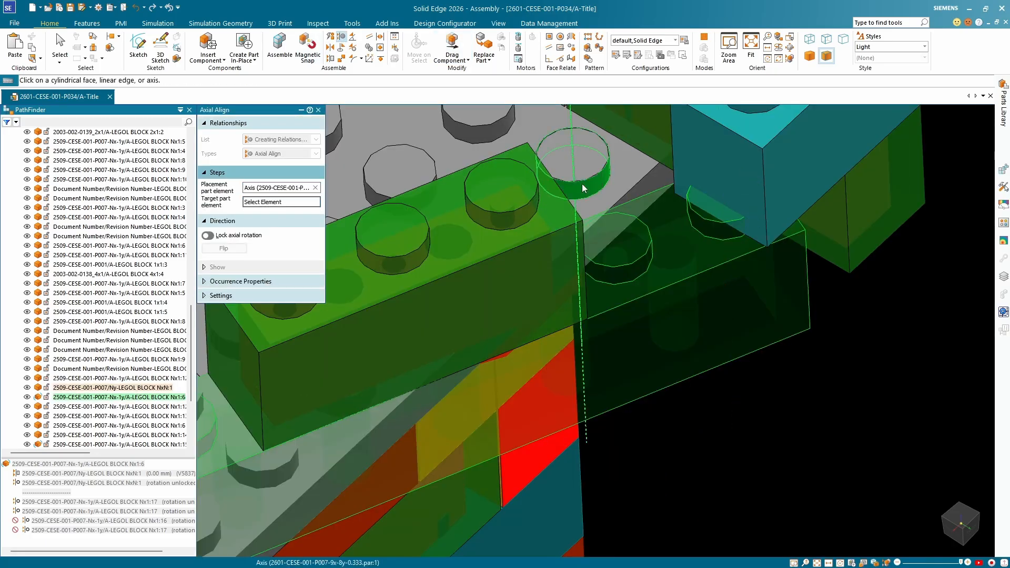
pyautogui.scroll(-6, 726, 238)
pyautogui.press('Escape')
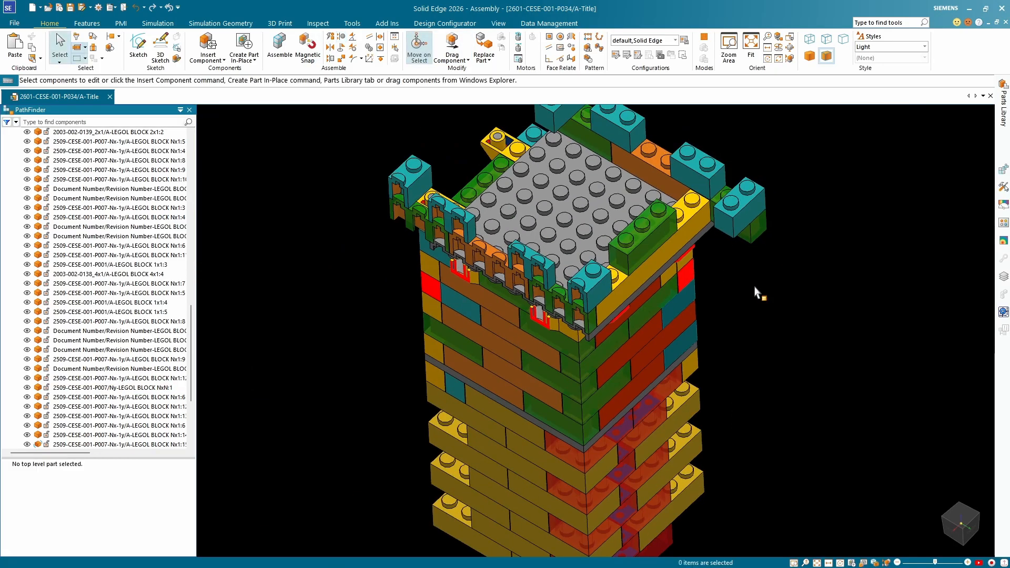
# Check the positioning status and relationships of the long block, the three-stud corner block and the adjacent four-stud block.
pyautogui.click(707, 224)
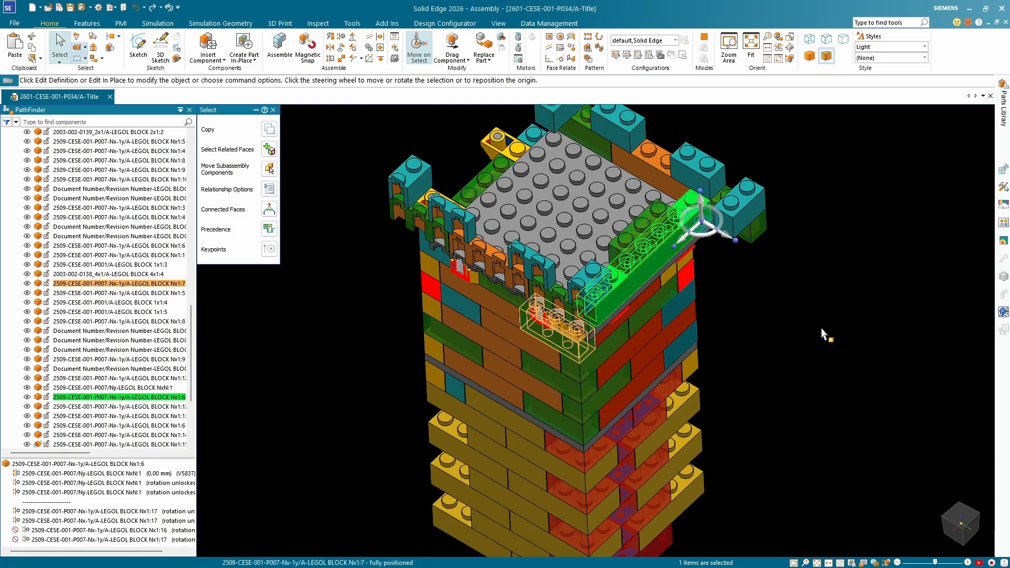
pyautogui.scroll(6, 542, 299)
pyautogui.click(579, 310)
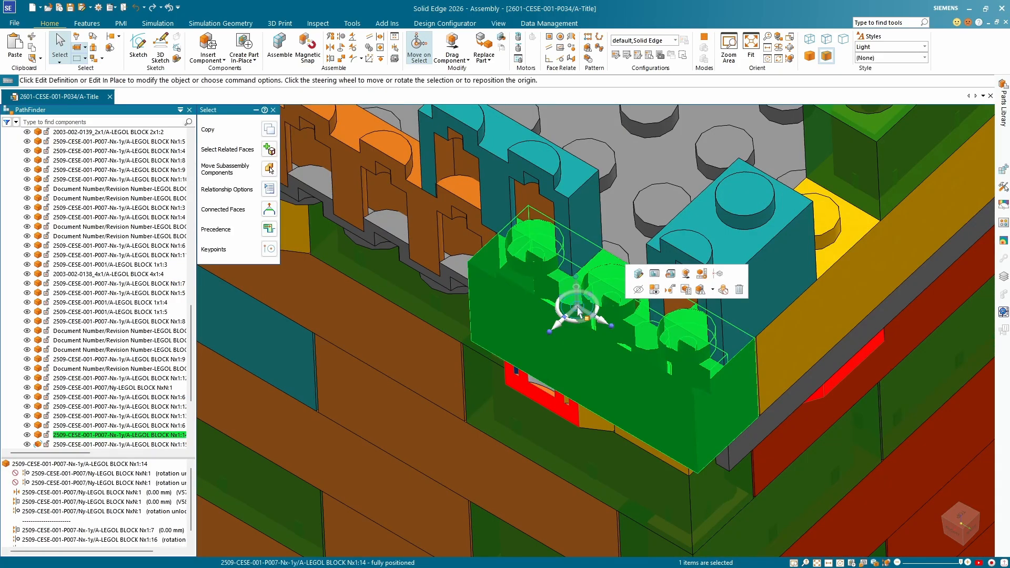
pyautogui.scroll(-5, 578, 311)
pyautogui.scroll(5, 497, 253)
pyautogui.click(496, 253)
pyautogui.moveTo(592, 267); pyautogui.dragTo(622, 236, button='middle')
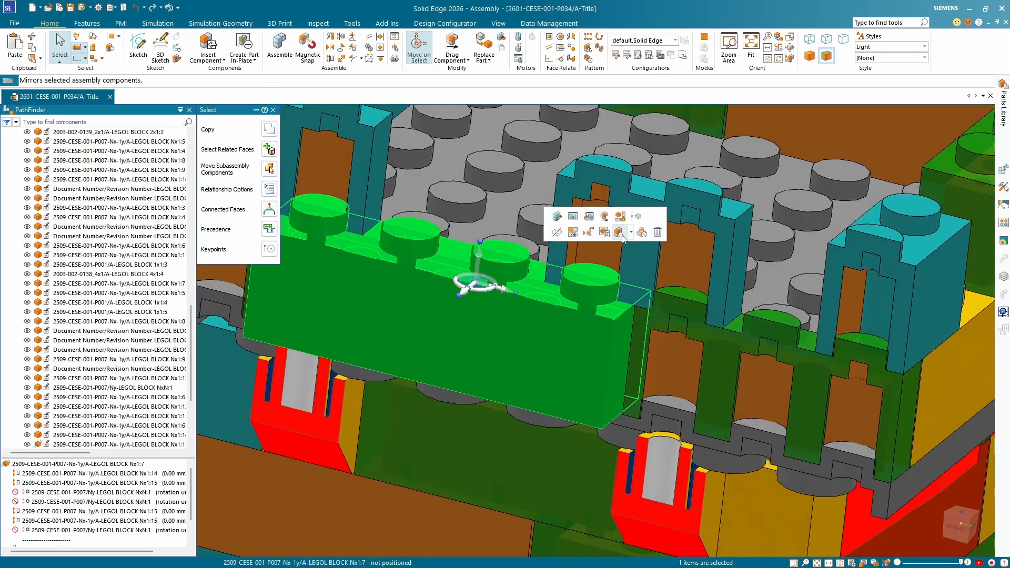
pyautogui.press('Escape')
# Select the orange four-stud block Nx1:7 beside the corner block and locate its entry in the component list.
pyautogui.scroll(-5, 664, 297)
pyautogui.scroll(5, 658, 301)
pyautogui.click(589, 299)
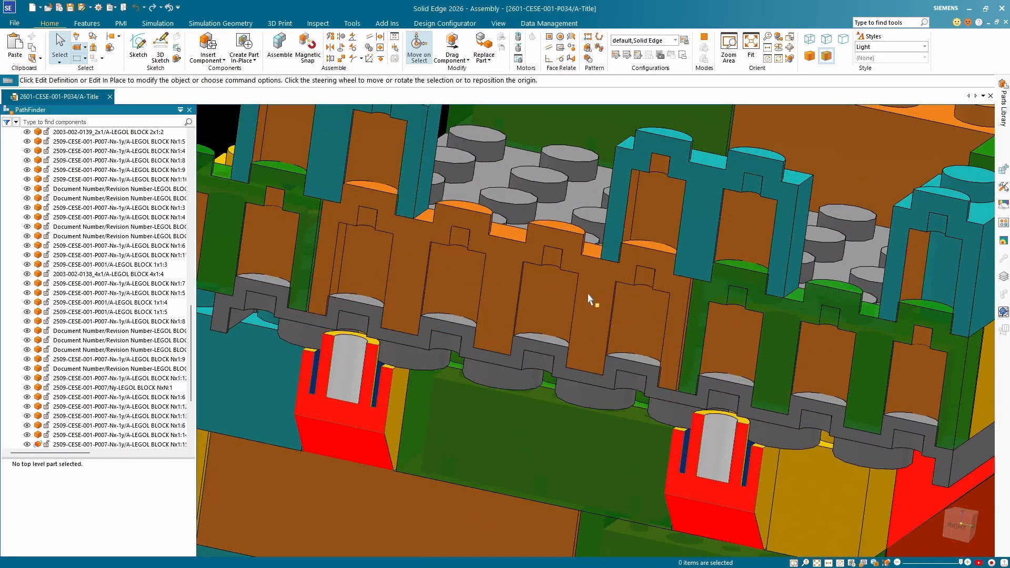
pyautogui.scroll(-3, 586, 295)
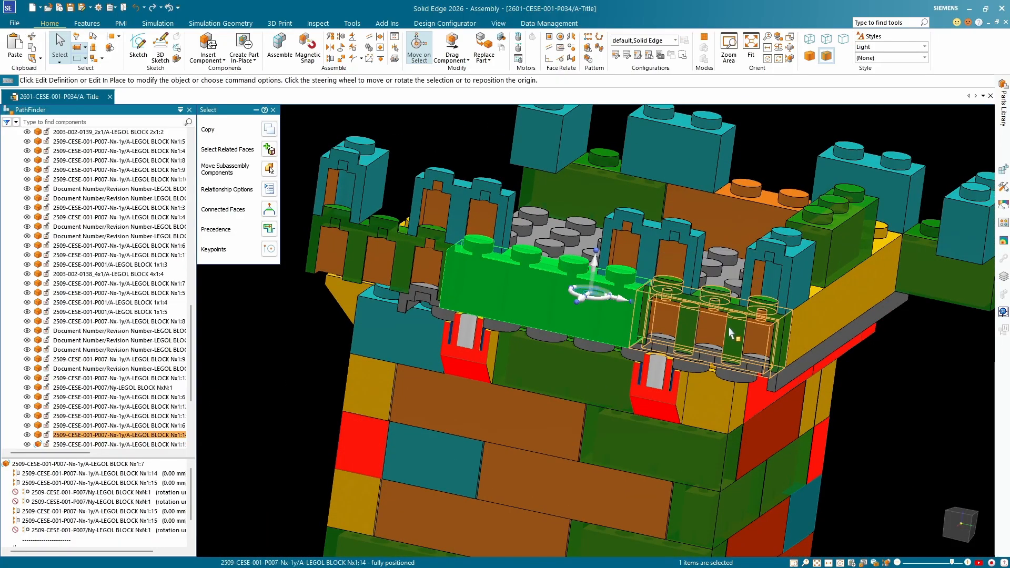
pyautogui.click(730, 331)
pyautogui.click(548, 277)
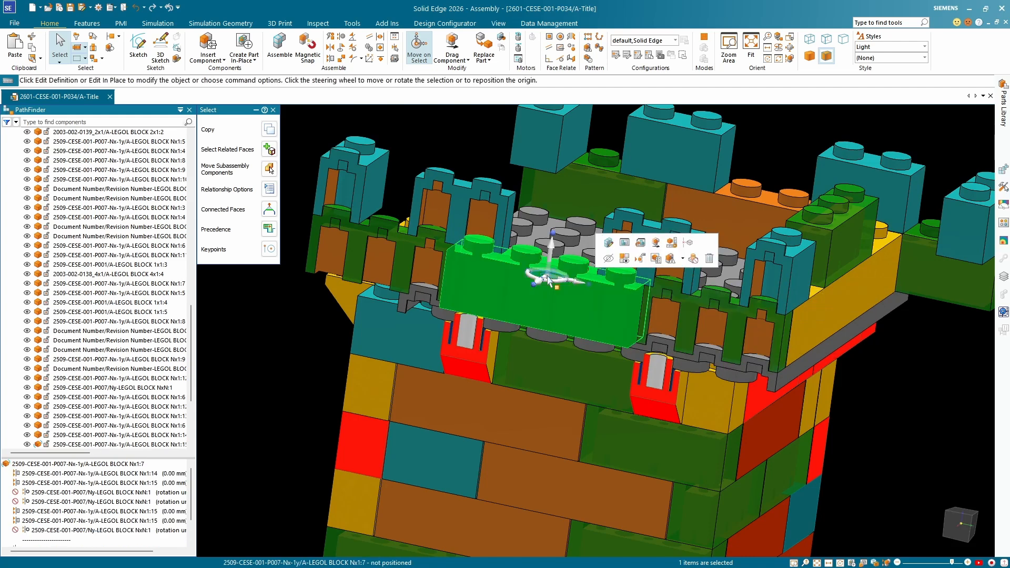
pyautogui.rightClick(549, 278)
pyautogui.click(588, 308)
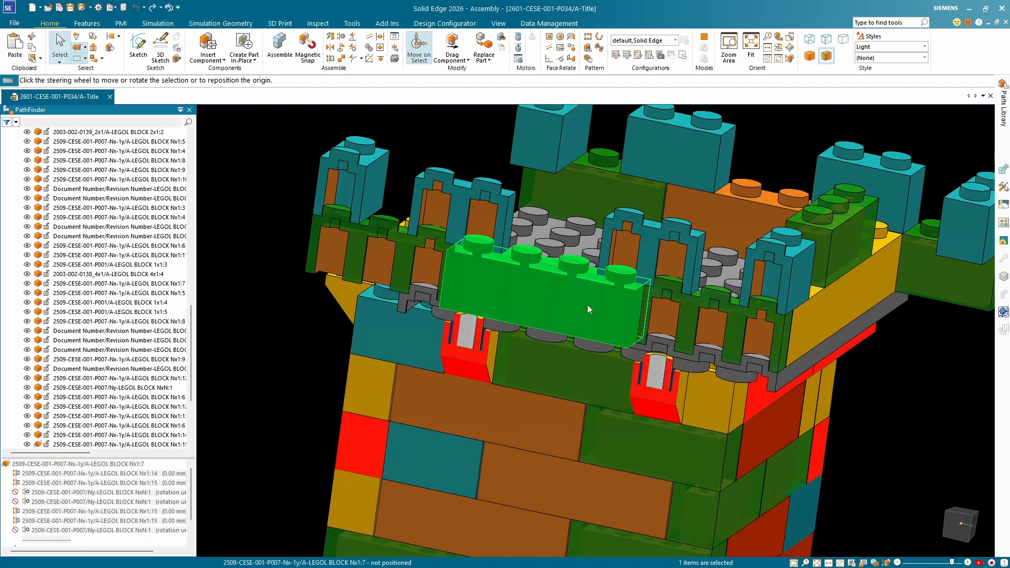
pyautogui.moveTo(550, 247); pyautogui.dragTo(547, 305, button='middle')
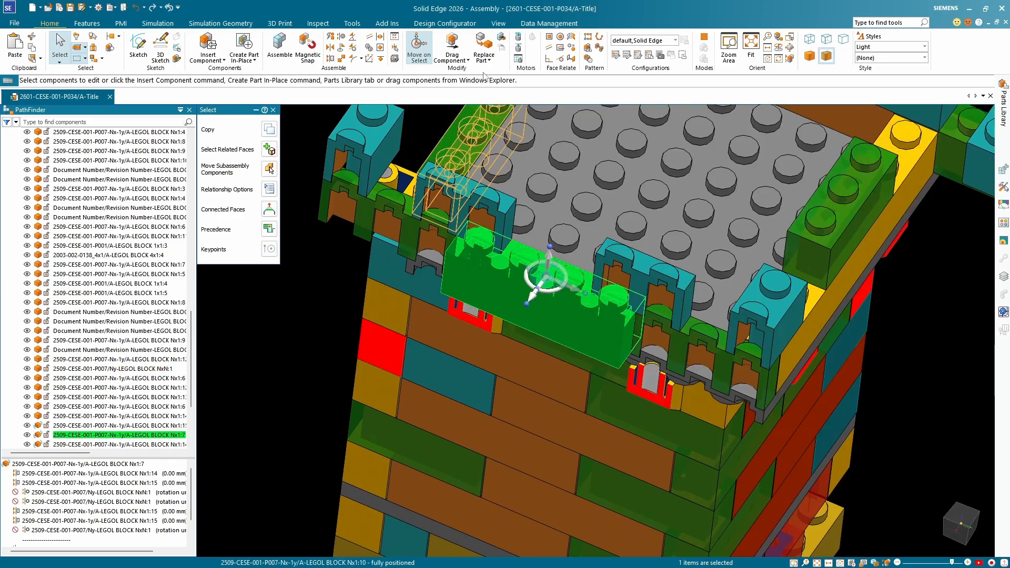
# Shift the orange four-stud block Nx1:7 with Drag Component, keeping the default analysis options.
pyautogui.click(452, 46)
pyautogui.click(599, 224)
pyautogui.moveTo(502, 288); pyautogui.dragTo(518, 256)
pyautogui.scroll(3, 545, 294)
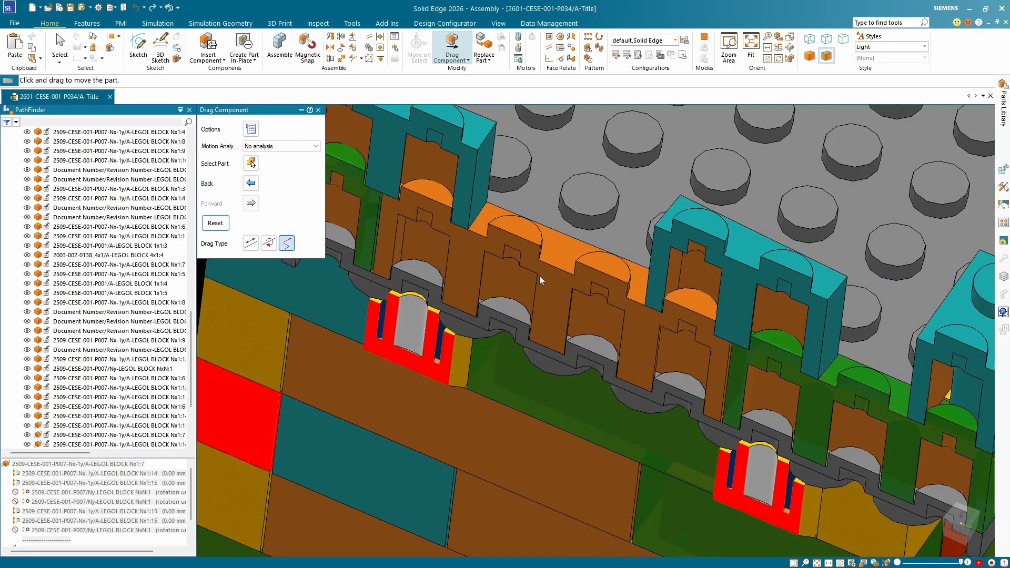
pyautogui.scroll(3, 661, 376)
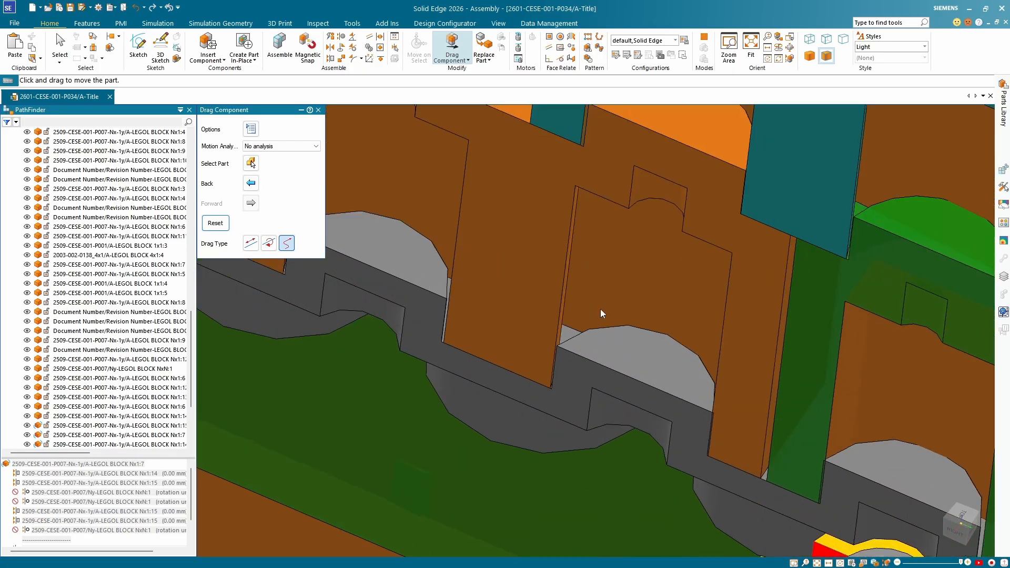
# Axially align a stud of the orange block Nx1:7 with the top plate's stud directly beneath it, then end the command.
pyautogui.scroll(-4, 635, 390)
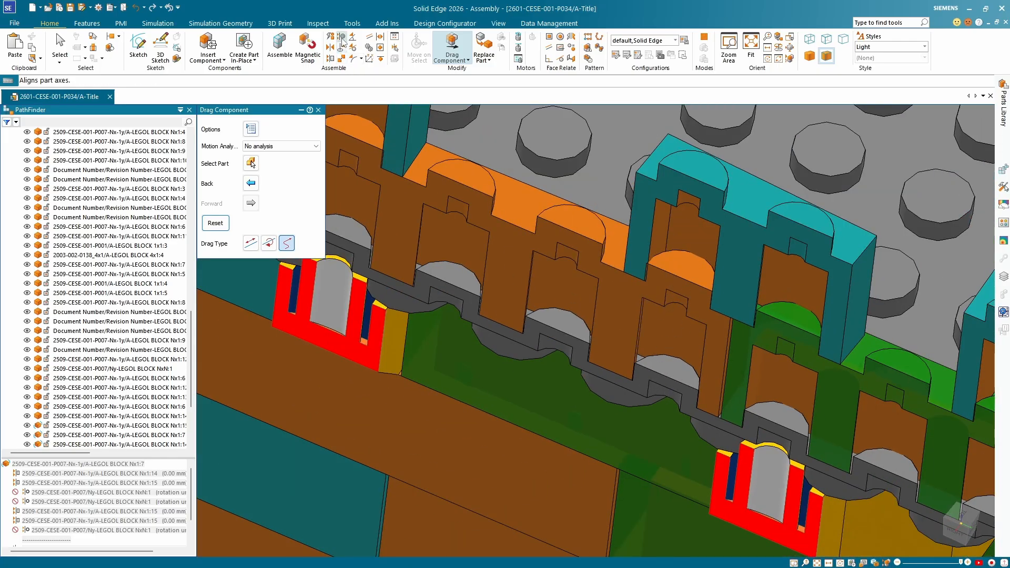
pyautogui.press('Escape')
pyautogui.scroll(2, 595, 338)
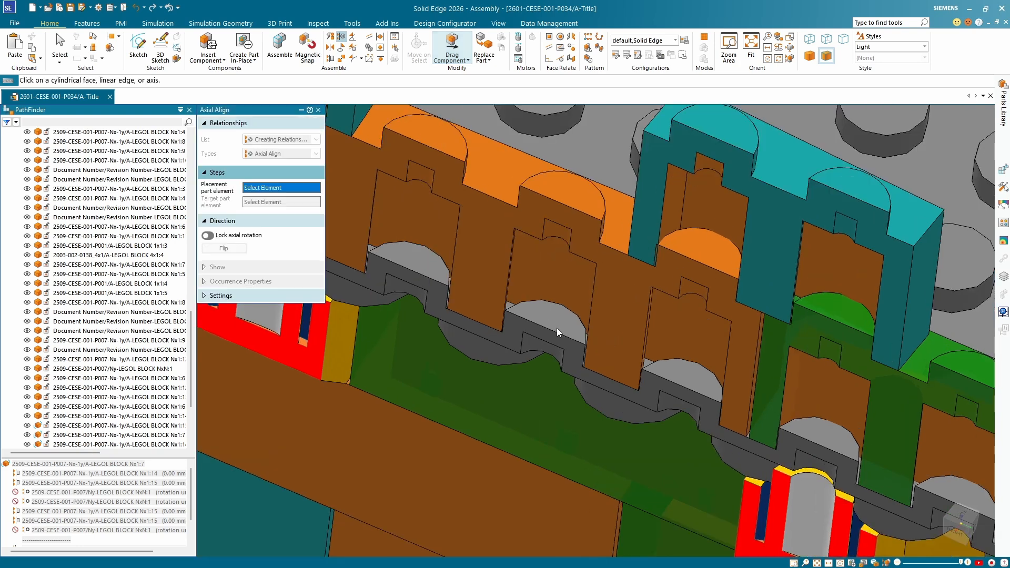
pyautogui.click(521, 322)
pyautogui.click(528, 150)
pyautogui.scroll(-5, 542, 247)
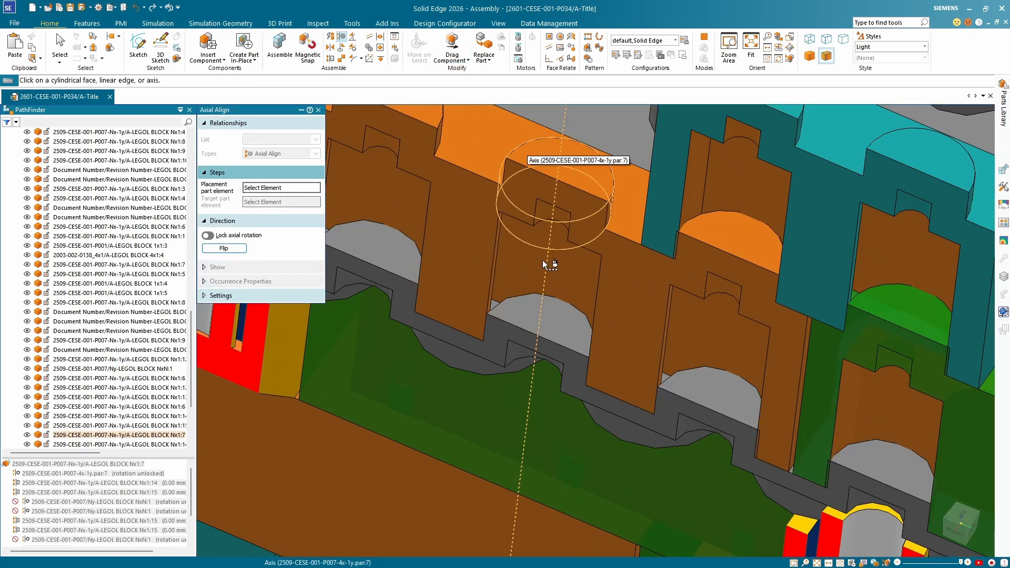
pyautogui.press('Escape')
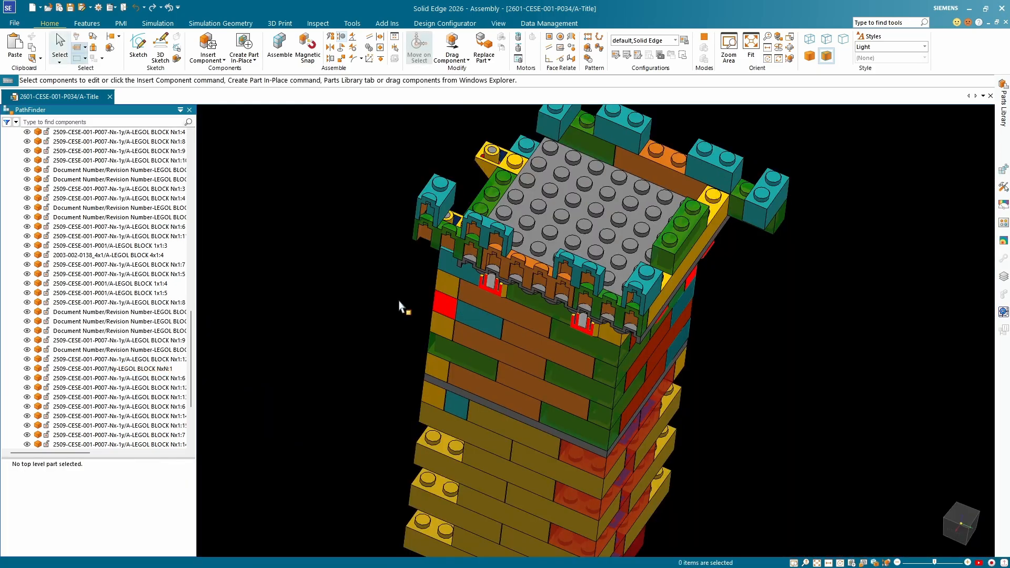
# Check the positioning status and relationships of the orange block Nx1:7, the green three-stud block Nx1:15 and the teal corner block above it.
pyautogui.click(527, 282)
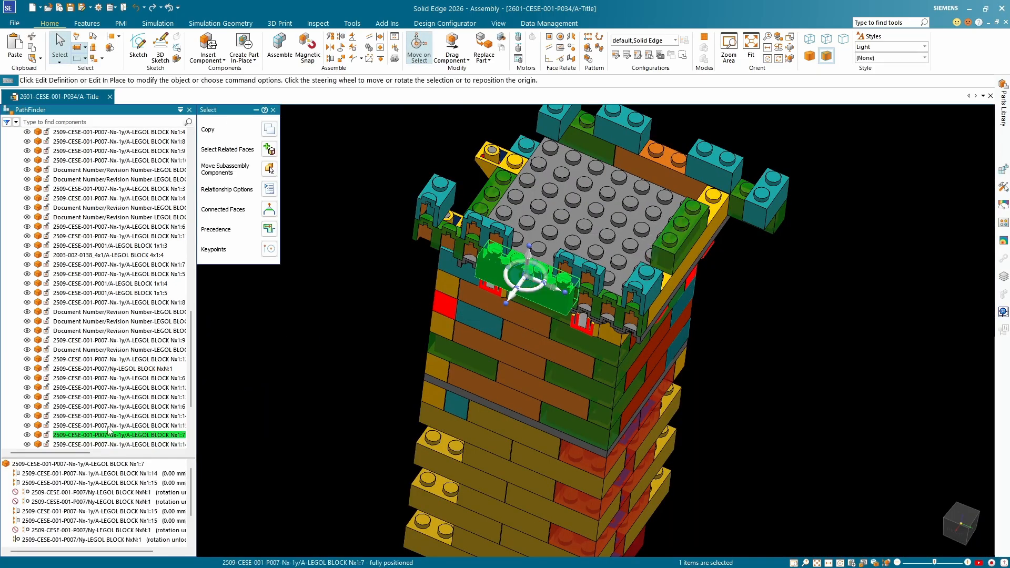
pyautogui.click(321, 346)
pyautogui.scroll(6, 458, 263)
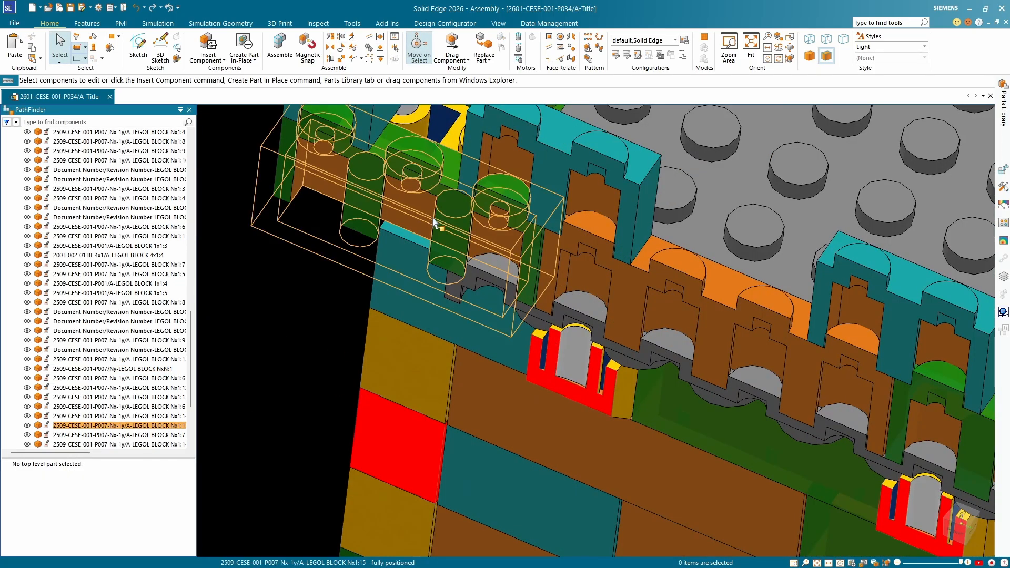
pyautogui.click(434, 221)
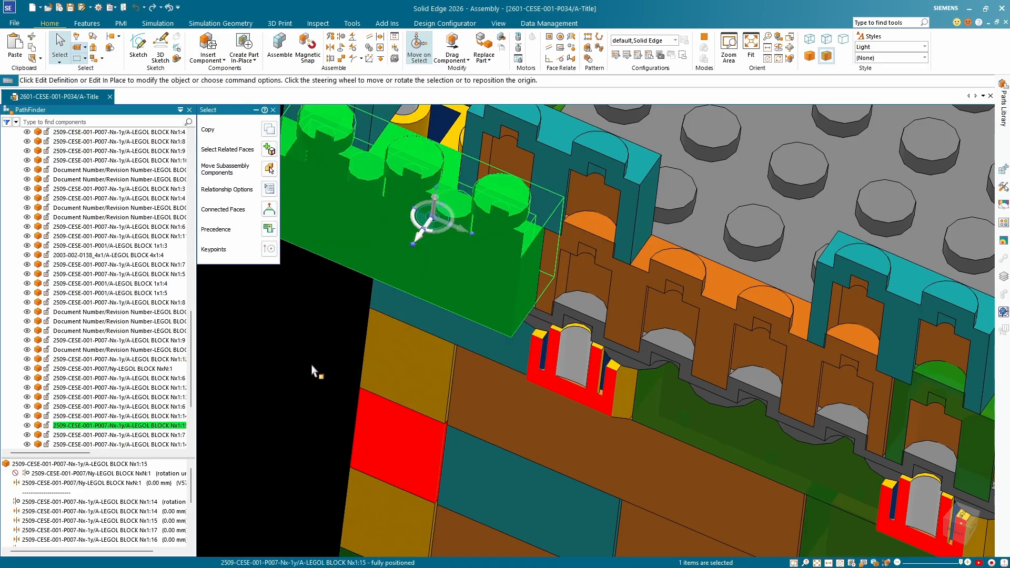
pyautogui.scroll(-5, 301, 364)
pyautogui.scroll(5, 389, 274)
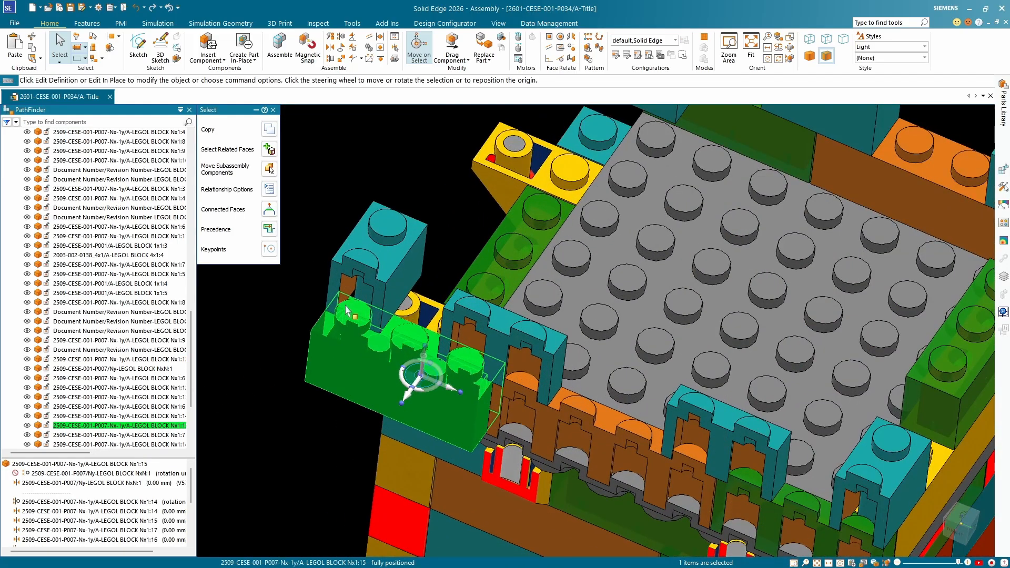
pyautogui.click(400, 264)
# Examine the tower's opposite wall and check the positioning status and relationships of the overhanging green three-stud block Nx1:12.
pyautogui.scroll(-5, 397, 342)
pyautogui.scroll(-5, 396, 345)
pyautogui.scroll(6, 526, 315)
pyautogui.scroll(1, 492, 305)
pyautogui.scroll(-1, 493, 307)
pyautogui.moveTo(491, 344); pyautogui.dragTo(453, 331, button='middle')
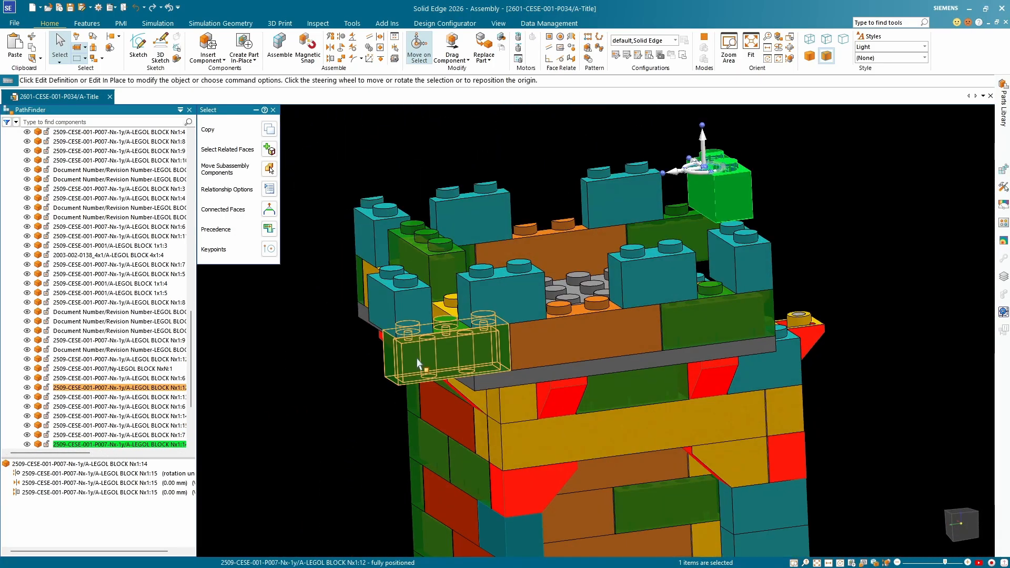
pyautogui.click(419, 363)
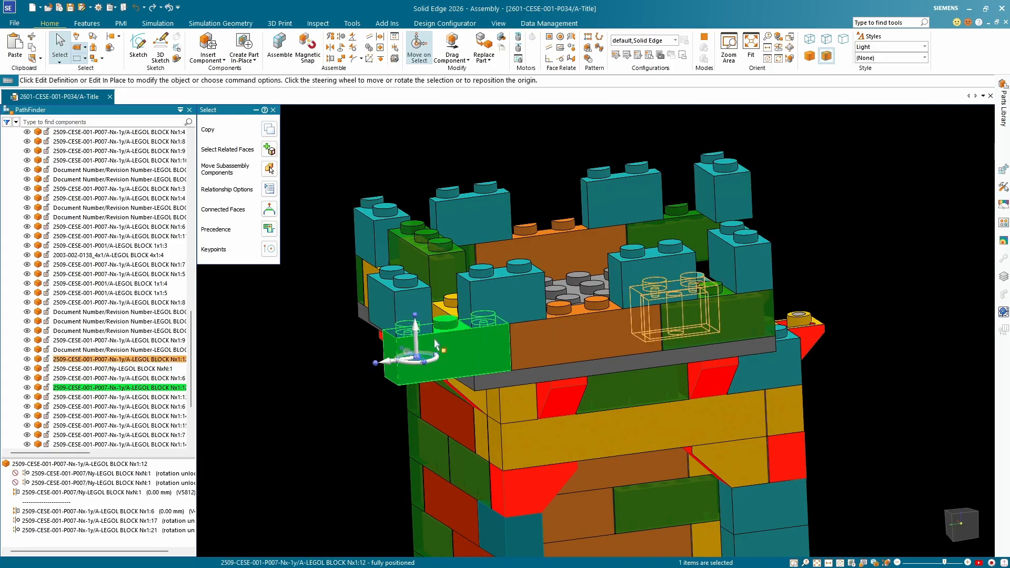
pyautogui.moveTo(444, 345); pyautogui.dragTo(415, 378, button='middle')
pyautogui.click(362, 402)
pyautogui.scroll(3, 409, 323)
pyautogui.moveTo(409, 326); pyautogui.dragTo(492, 334, button='middle')
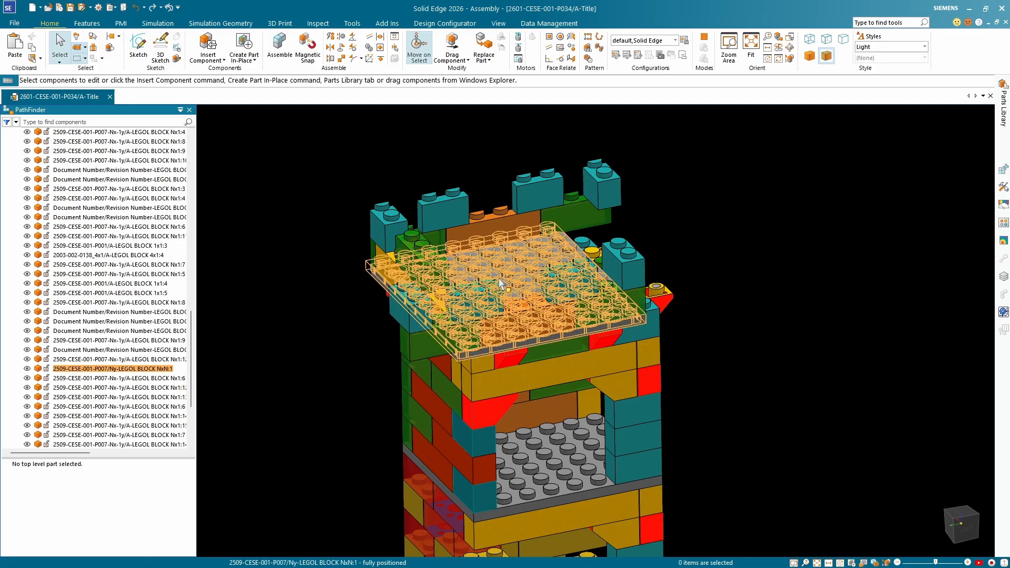
# Create a parallel reference plane through the centre of the exposed stud on the green three-stud block Nx1:12.
pyautogui.moveTo(191, 337); pyautogui.dragTo(188, 160)
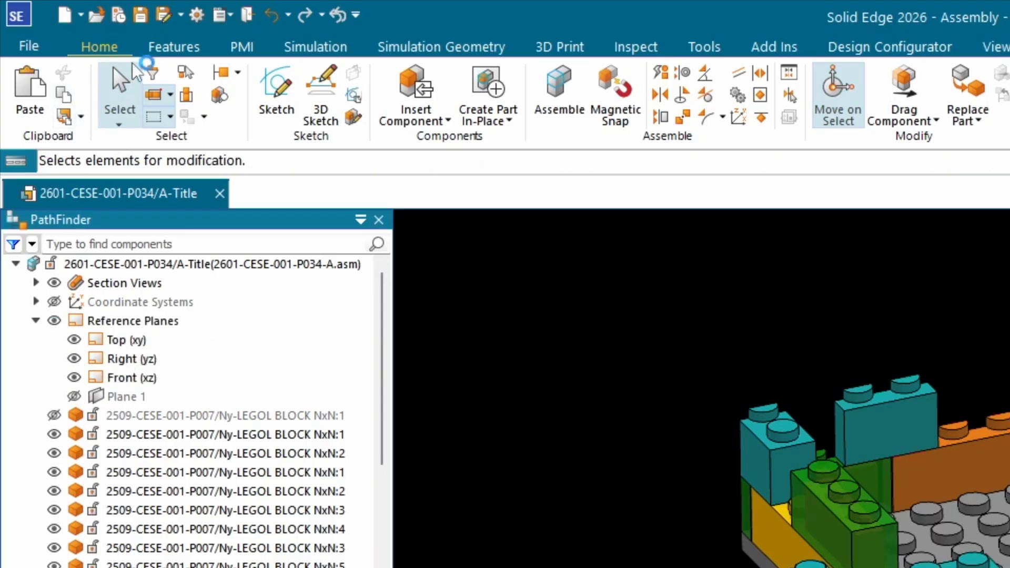
pyautogui.click(178, 47)
pyautogui.click(179, 95)
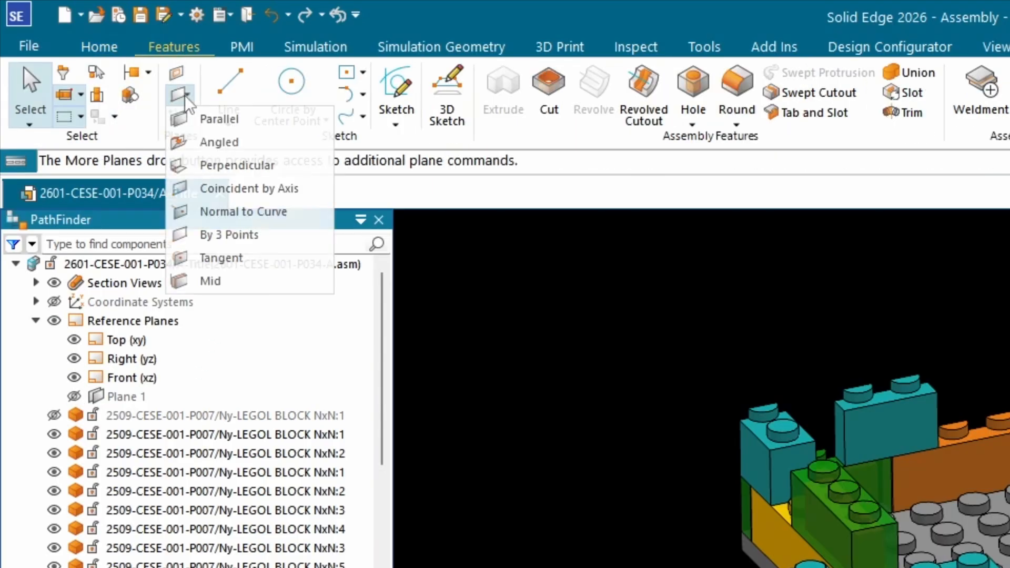
pyautogui.click(216, 117)
pyautogui.scroll(-6, 919, 496)
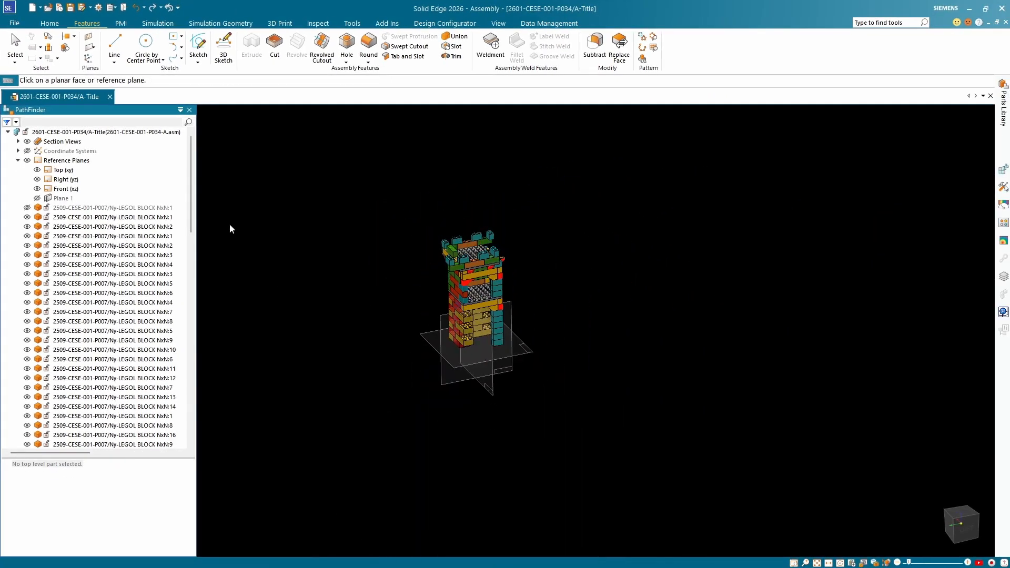
pyautogui.scroll(10, 453, 260)
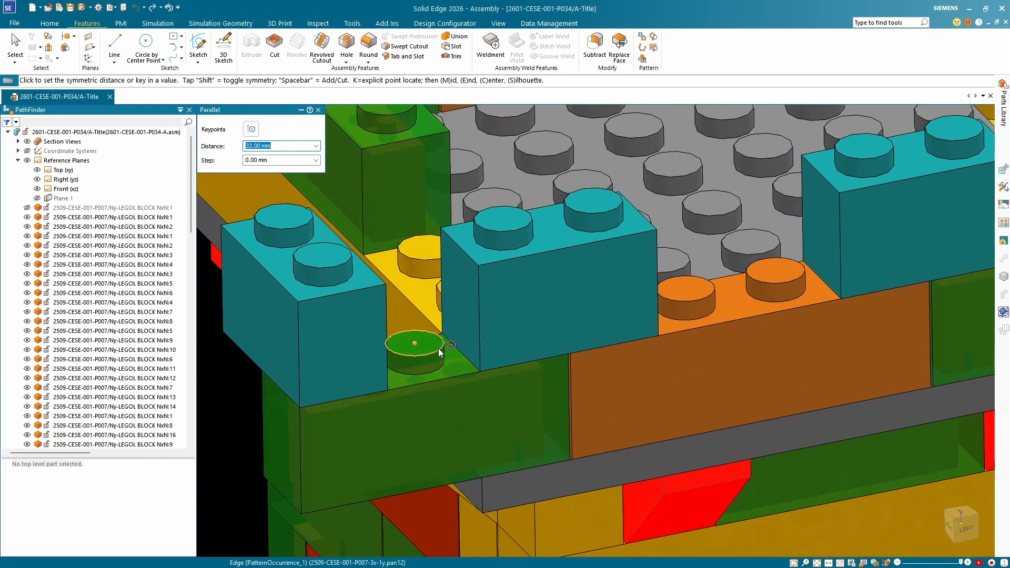
pyautogui.click(438, 346)
pyautogui.click(24, 51)
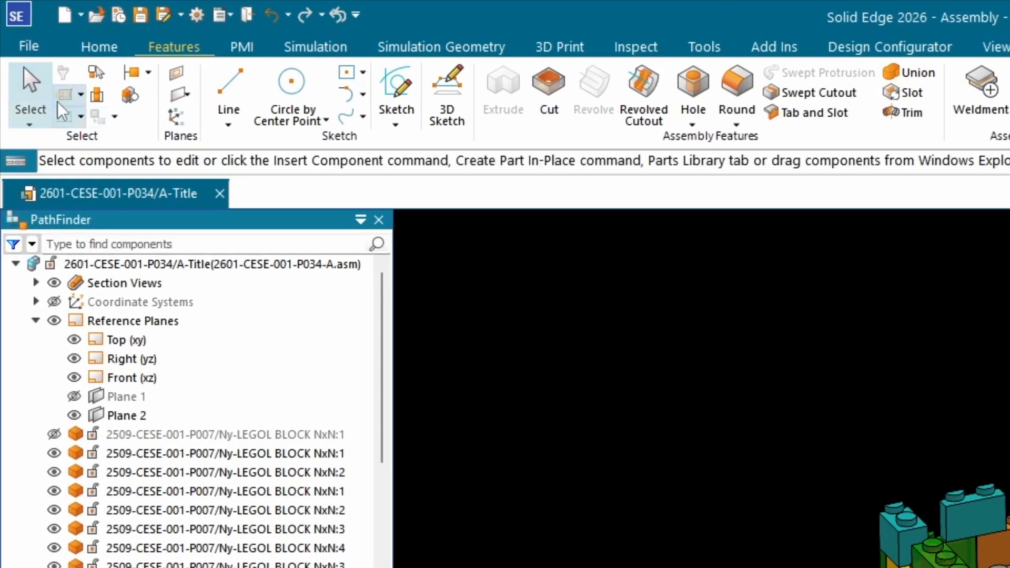
# Create a section view of the tower using the new parallel reference plane as the cutting plane.
pyautogui.click(67, 228)
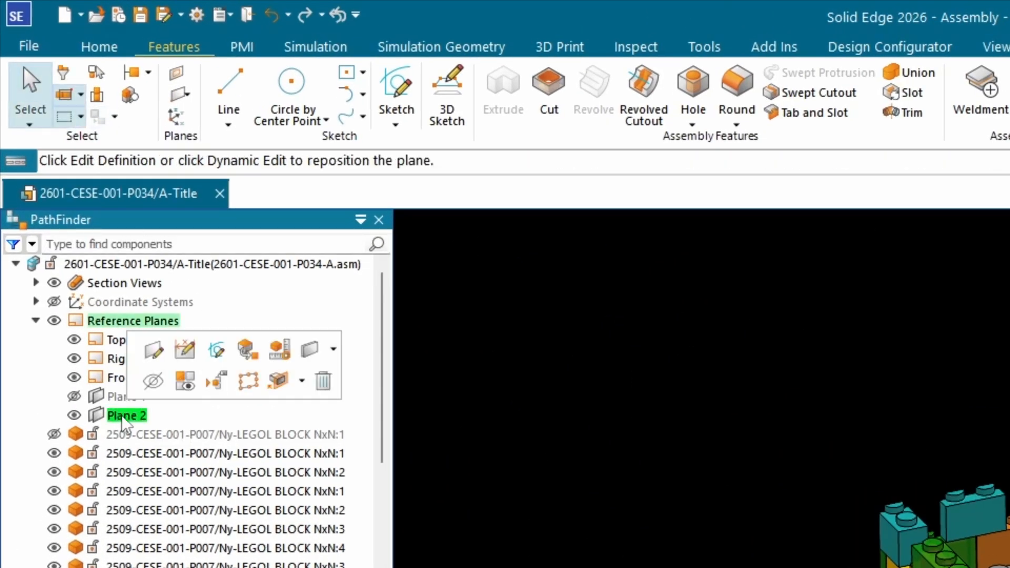
pyautogui.click(242, 47)
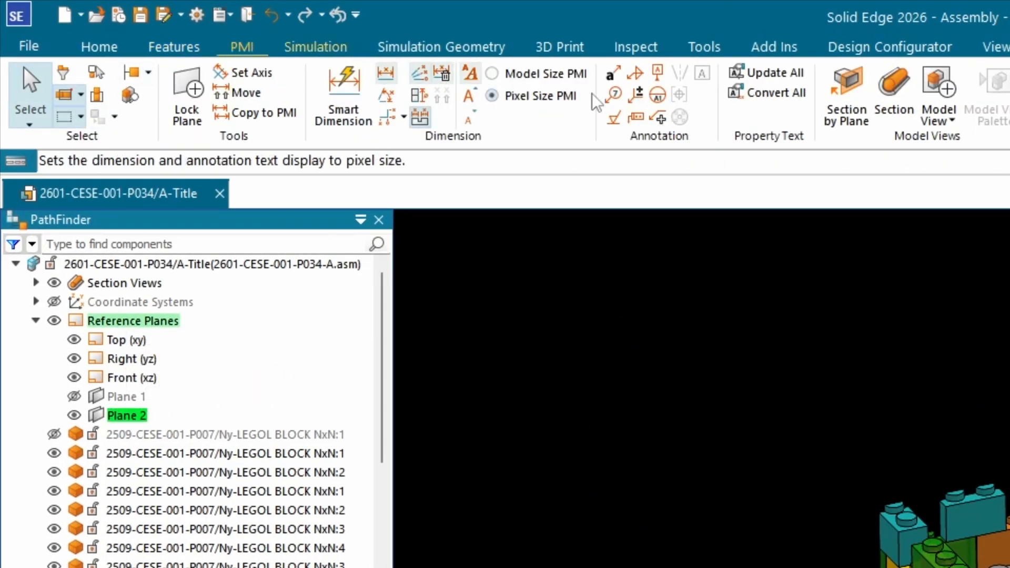
pyautogui.click(842, 94)
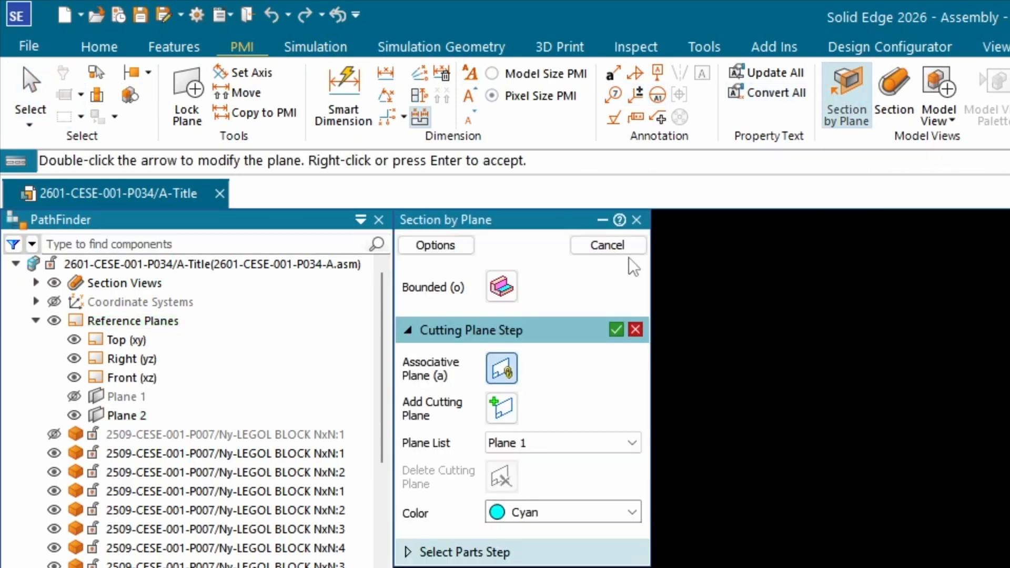
pyautogui.click(616, 330)
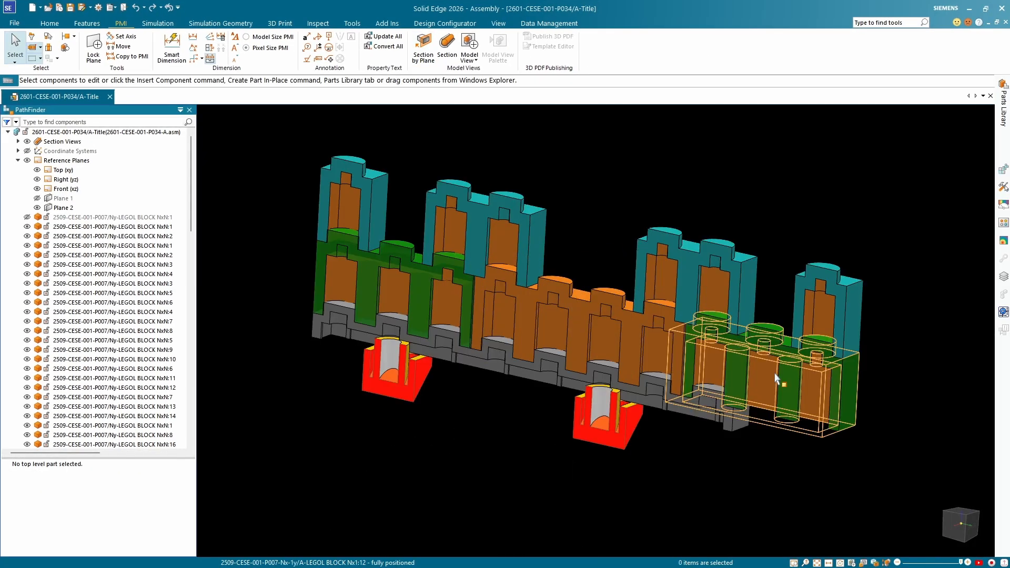
# Axially align the outermost stud of the overhanging green block Nx1:12 with the top plate's end stud, without locking rotation, then end the command.
pyautogui.scroll(3, 816, 365)
pyautogui.moveTo(816, 364); pyautogui.dragTo(811, 388, button='middle')
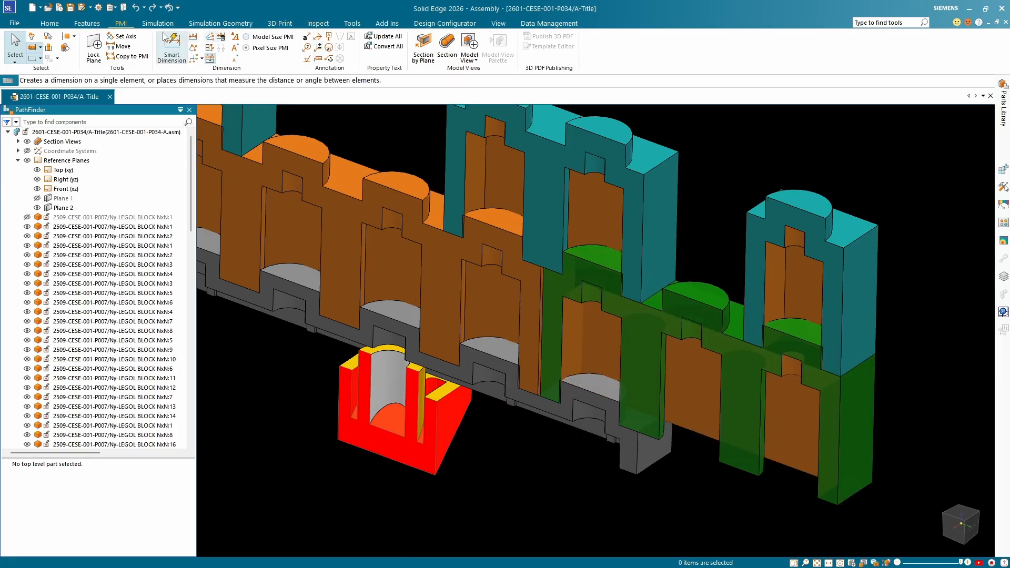
pyautogui.click(51, 24)
pyautogui.click(315, 39)
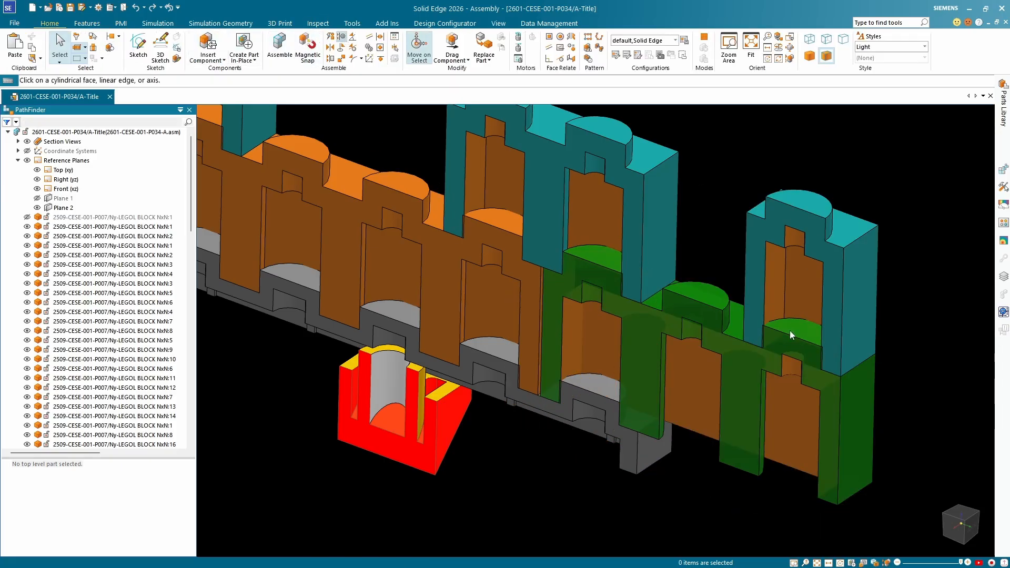
pyautogui.click(791, 330)
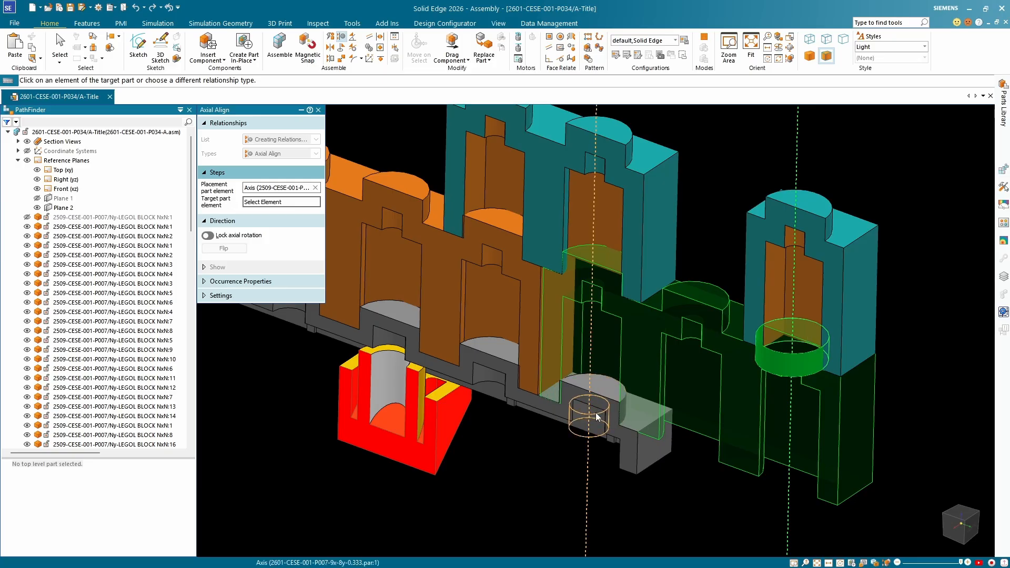
pyautogui.click(597, 416)
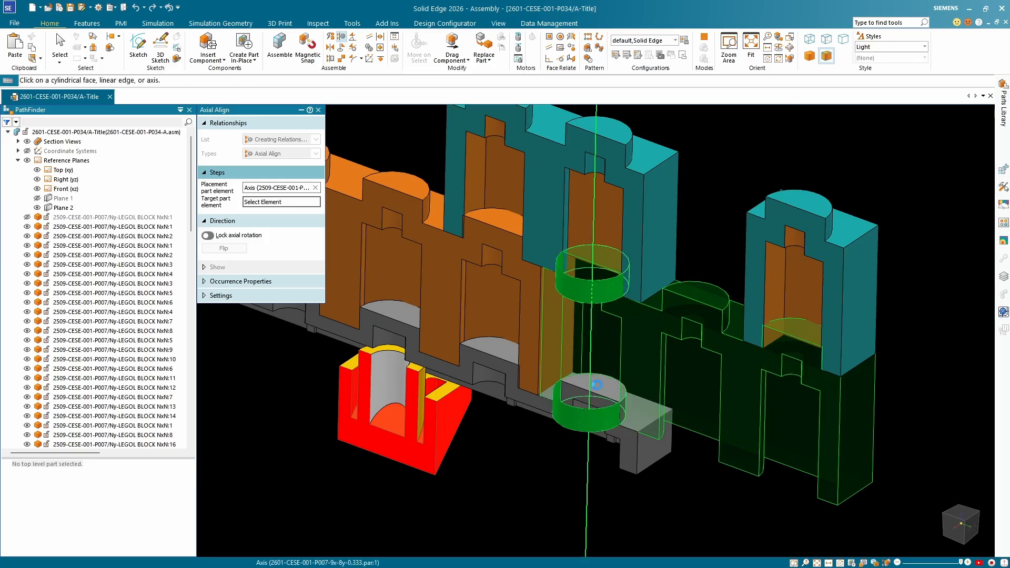
pyautogui.scroll(-5, 747, 415)
pyautogui.scroll(4, 674, 388)
pyautogui.moveTo(673, 379); pyautogui.dragTo(573, 325, button='middle')
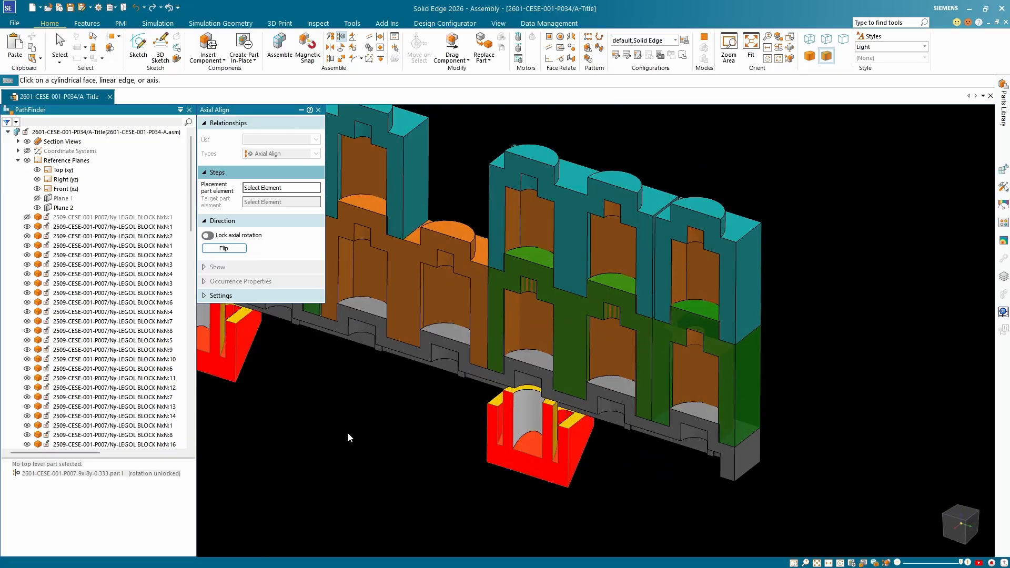
pyautogui.press('Escape')
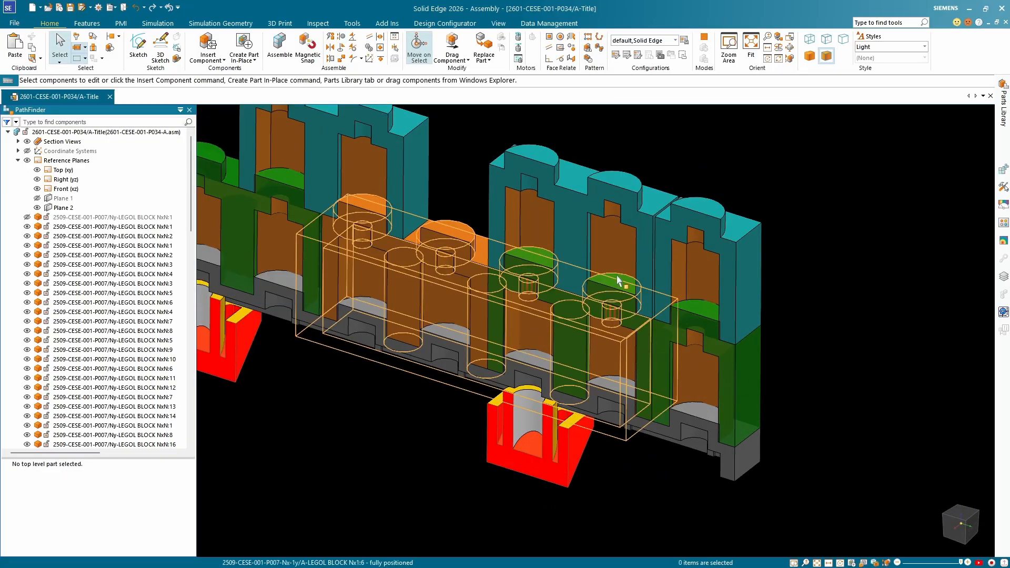
# Select the realigned green block Nx1:12 and locate its entry in the component list, then clear the selection.
pyautogui.click(691, 311)
pyautogui.rightClick(691, 311)
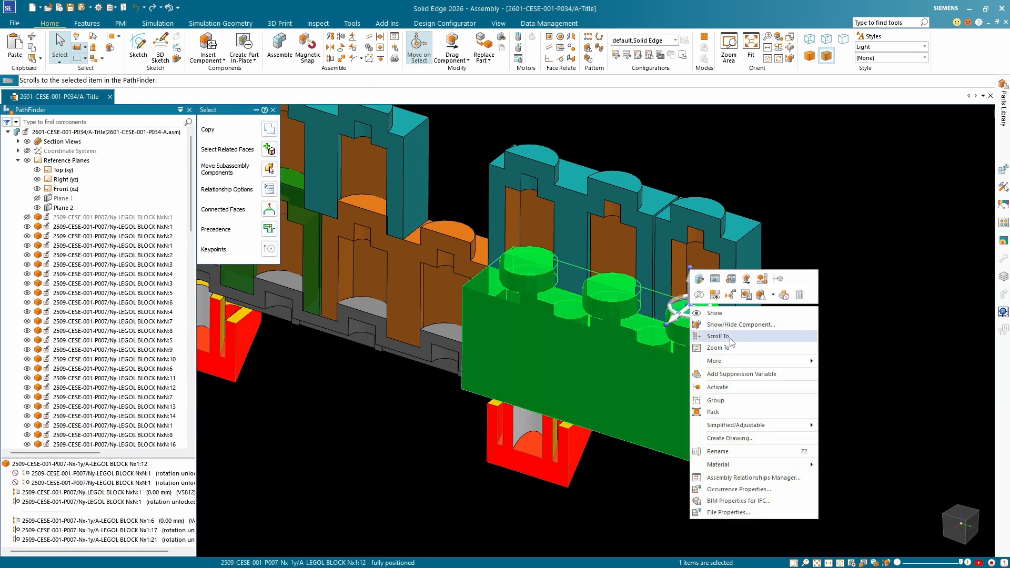
pyautogui.click(729, 339)
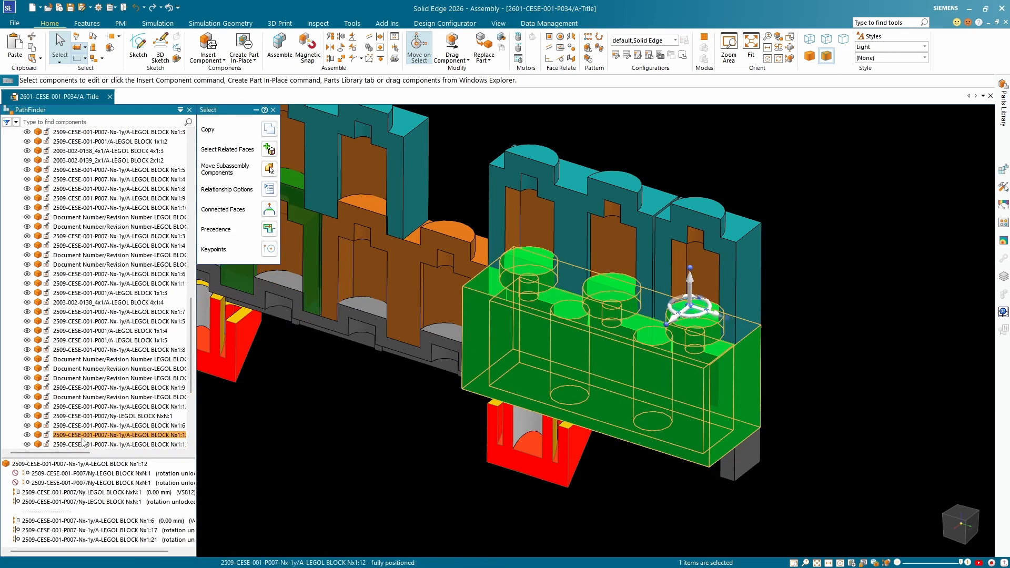
pyautogui.scroll(-2, 747, 393)
pyautogui.click(812, 413)
# Compare the relationships and overlap of the orange four-stud block Nx1:6 and the green block Nx1:12, then clear the selection.
pyautogui.scroll(4, 615, 338)
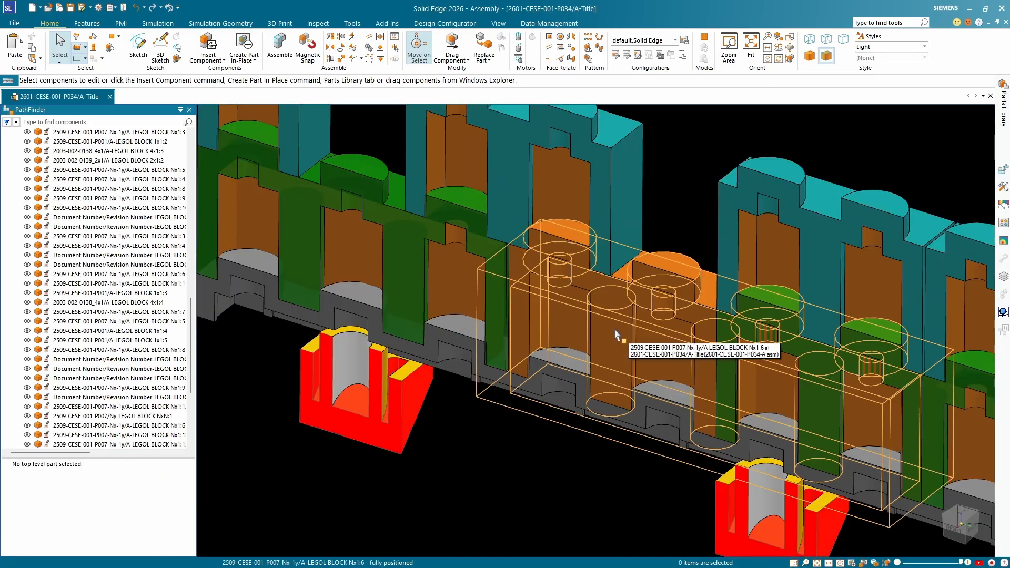
pyautogui.click(615, 337)
pyautogui.scroll(-3, 713, 361)
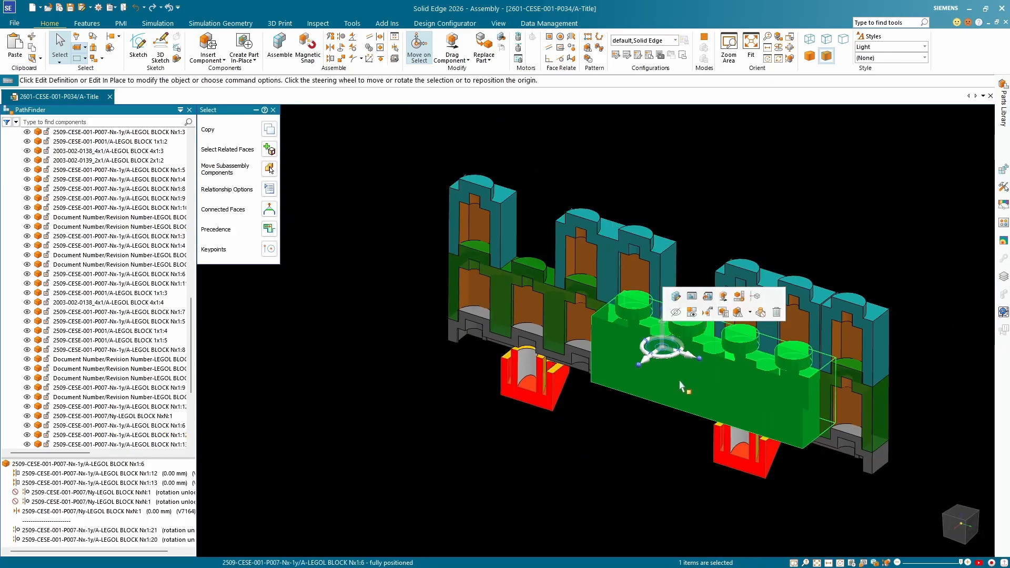
pyautogui.scroll(4, 918, 346)
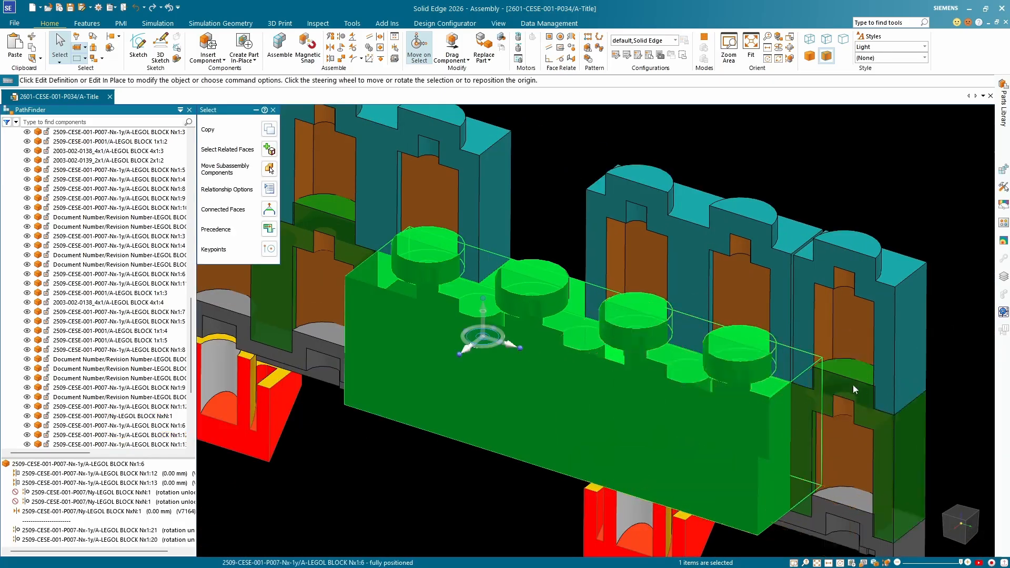
pyautogui.scroll(2, 852, 387)
pyautogui.click(847, 392)
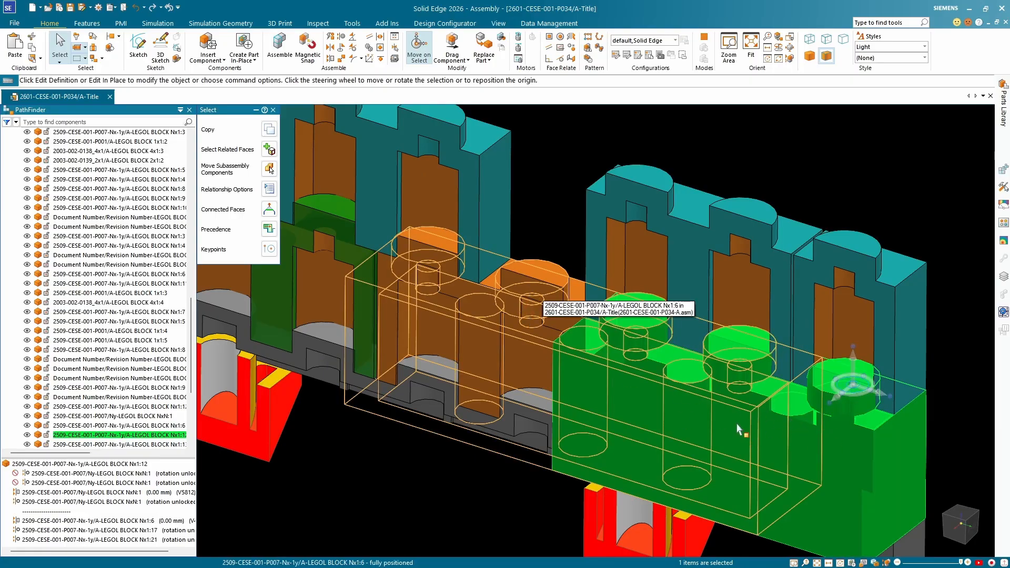
pyautogui.scroll(-2, 741, 436)
pyautogui.press('Escape')
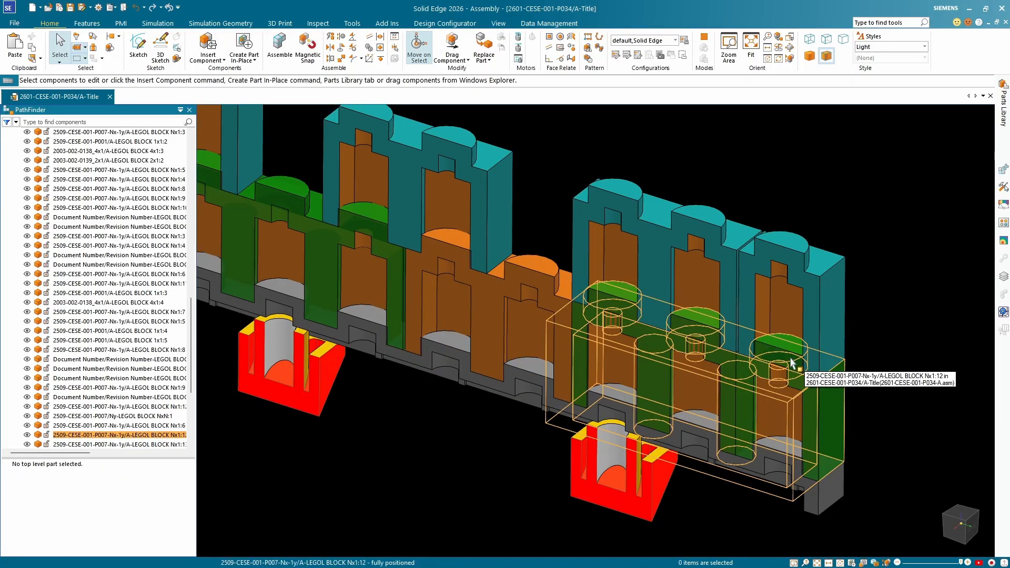
# Hide green block Nx1:12 and axially align the end stud of orange block Nx1:6 with the plate's fourth stud from that end, leaving rotation unlocked.
pyautogui.click(792, 363)
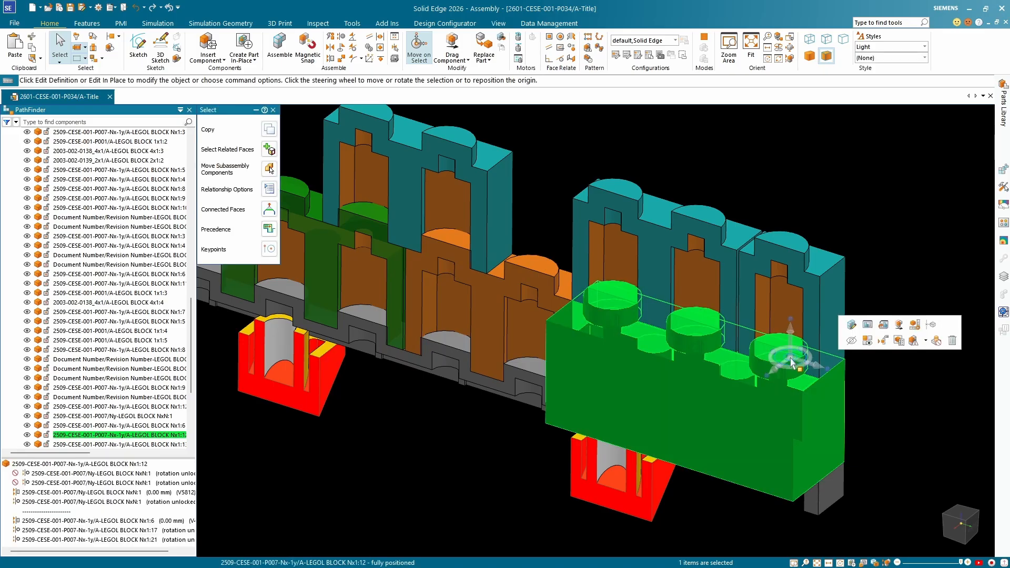
pyautogui.click(27, 434)
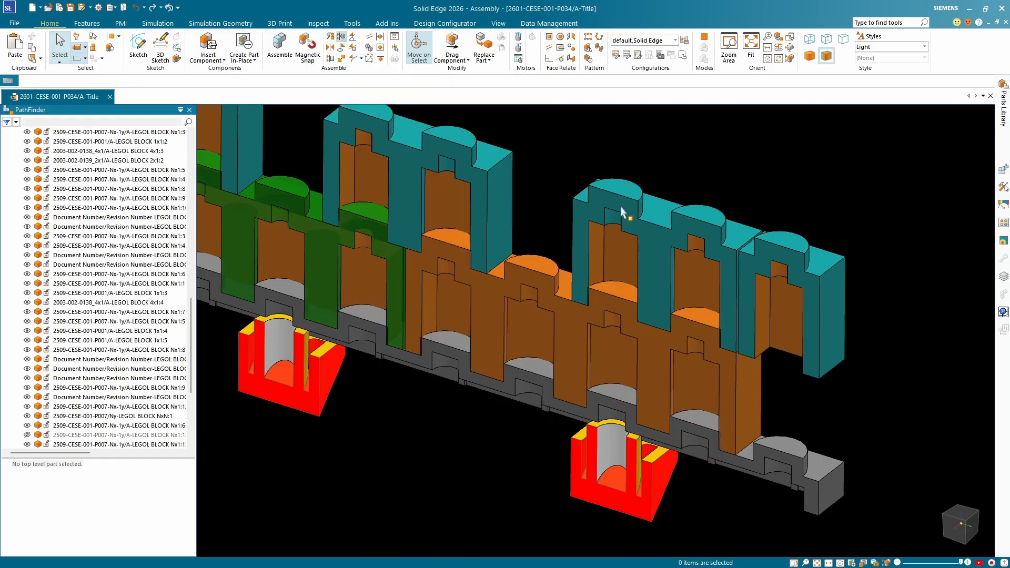
pyautogui.click(689, 321)
pyautogui.click(696, 319)
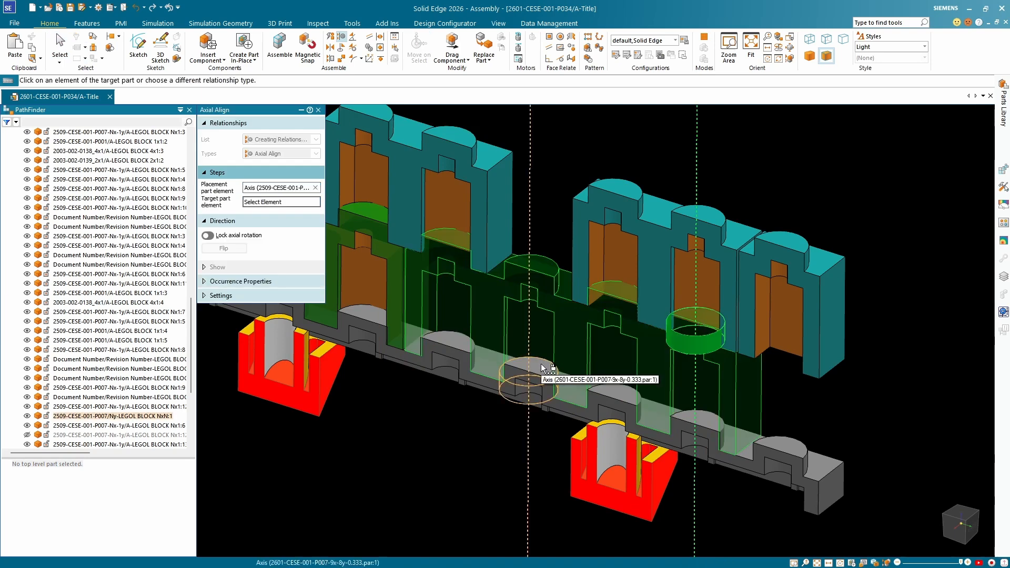
pyautogui.click(543, 368)
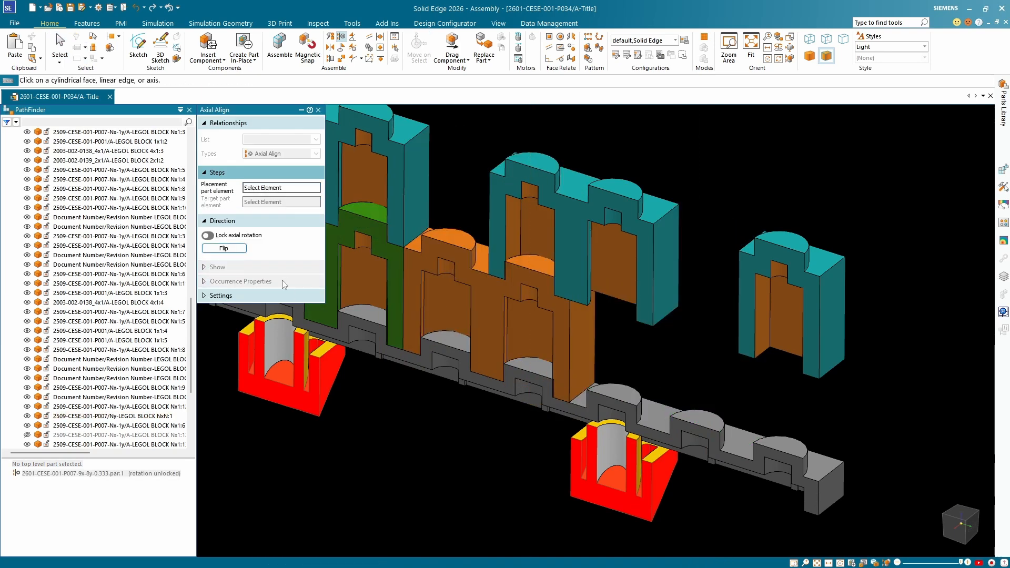
pyautogui.keyDown('shift'); pyautogui.moveTo(522, 397); pyautogui.dragTo(607, 429, button='middle'); pyautogui.keyUp('shift')
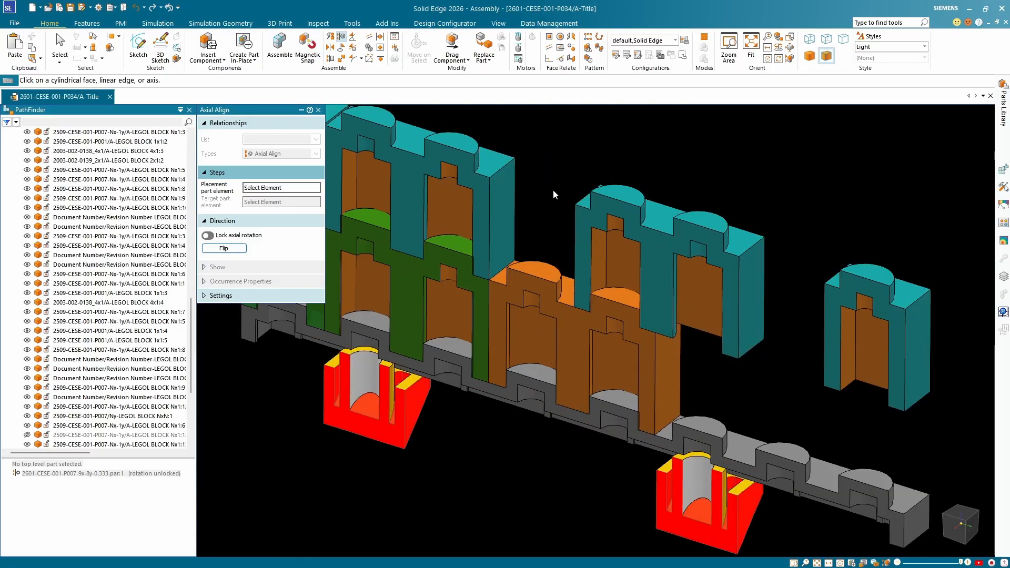
pyautogui.press('Escape')
# Locate the moved orange block Nx1:6 in the component list, show green block Nx1:12 again, and clear the selection.
pyautogui.click(541, 276)
pyautogui.press('Escape')
pyautogui.click(539, 300)
pyautogui.rightClick(538, 300)
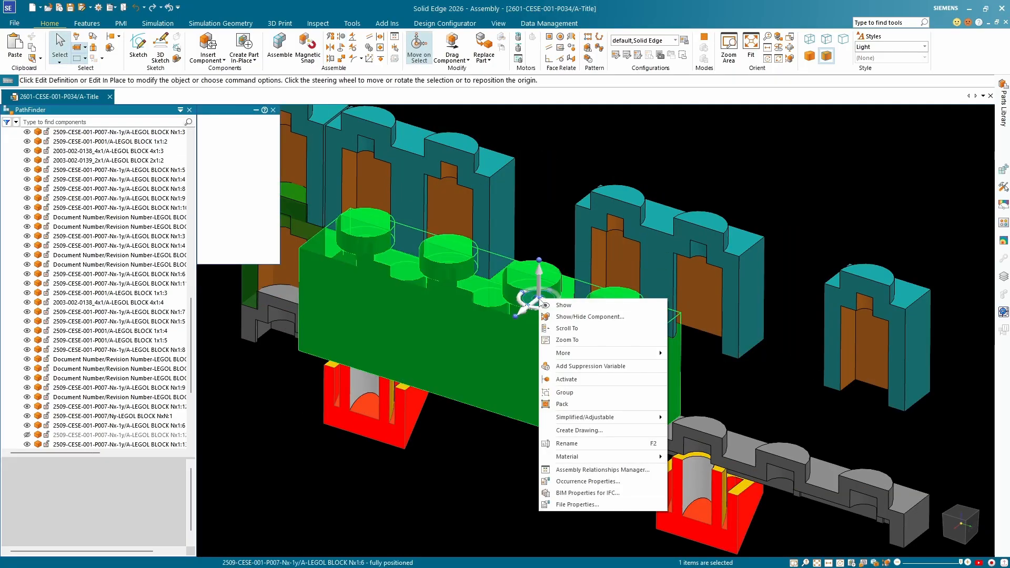
pyautogui.click(575, 330)
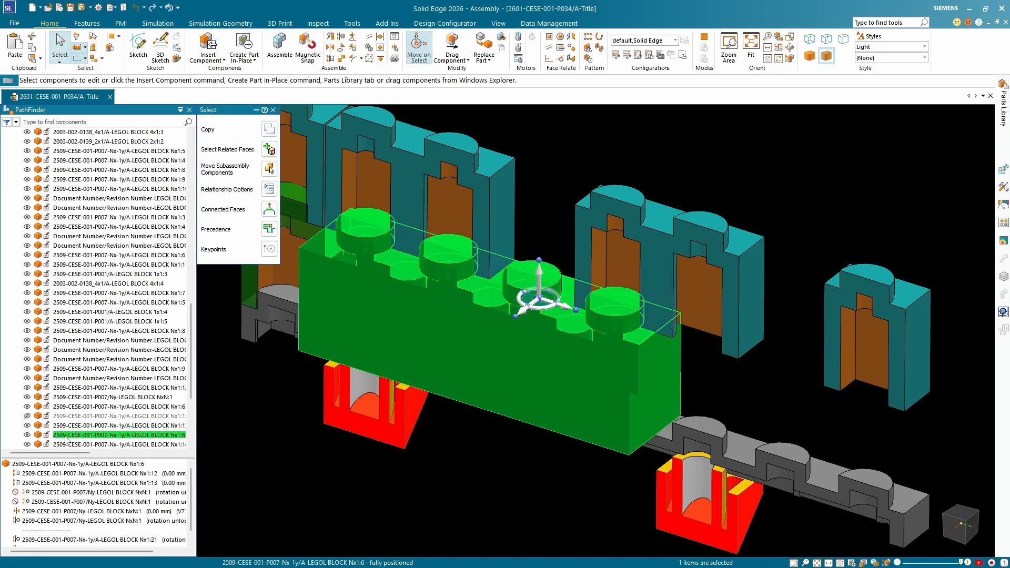
pyautogui.click(28, 416)
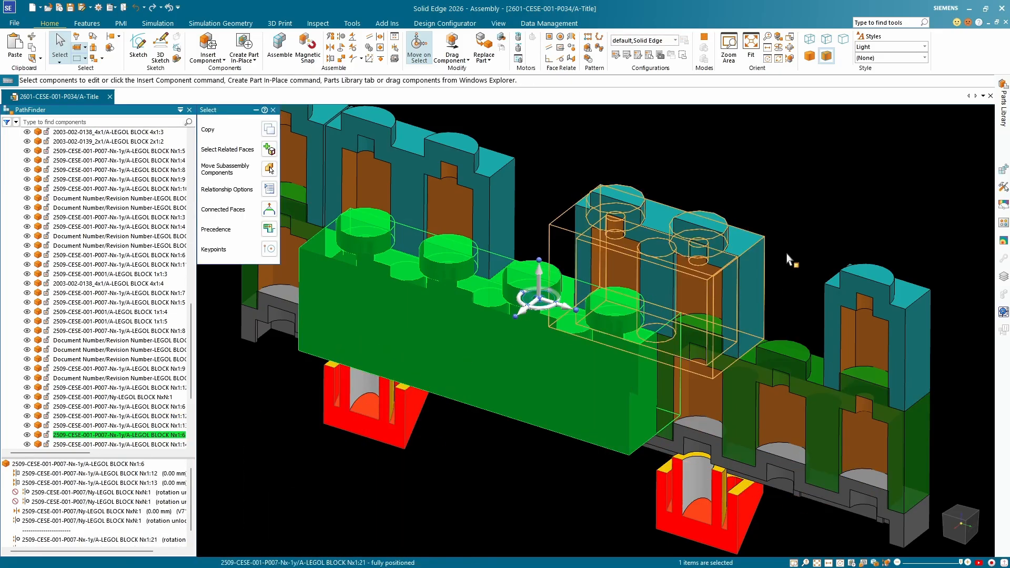
pyautogui.press('Escape')
# Examine how orange block Nx1:6 meets the green blocks Nx1:12 and Nx1:13 on either side of it.
pyautogui.click(707, 347)
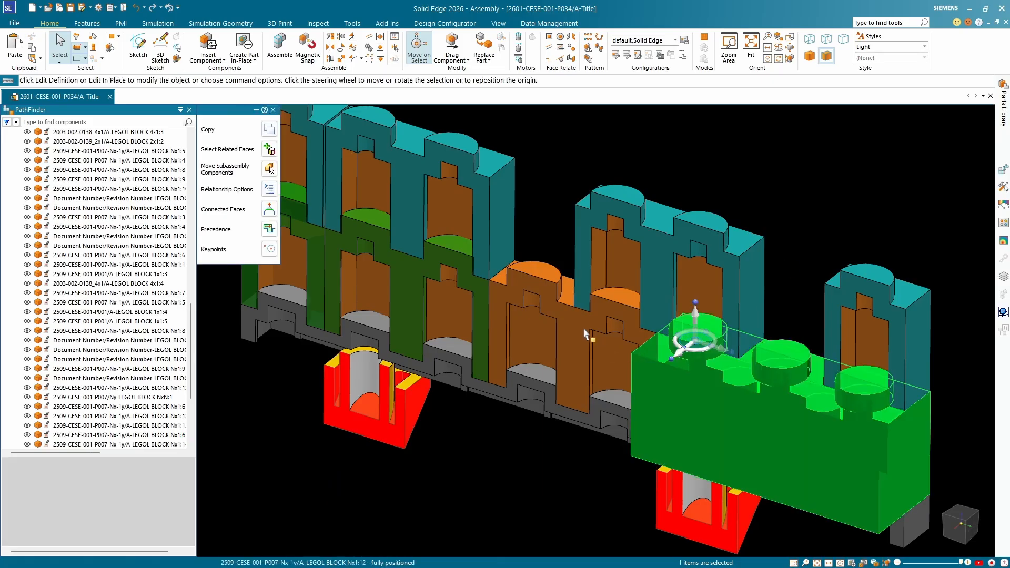
pyautogui.moveTo(585, 333); pyautogui.dragTo(416, 295, button='middle')
pyautogui.press('Escape')
pyautogui.click(521, 297)
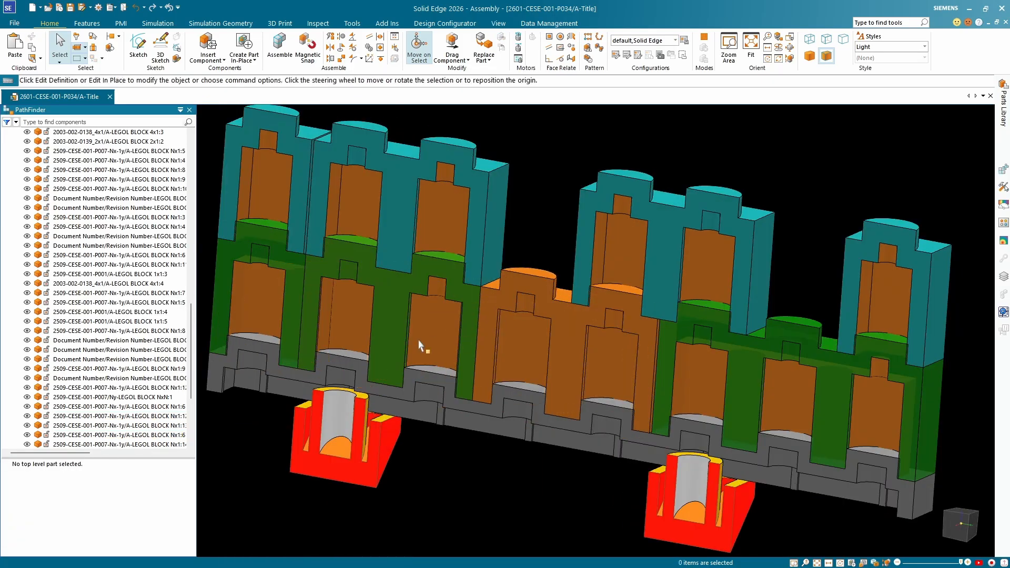
pyautogui.scroll(2, 451, 260)
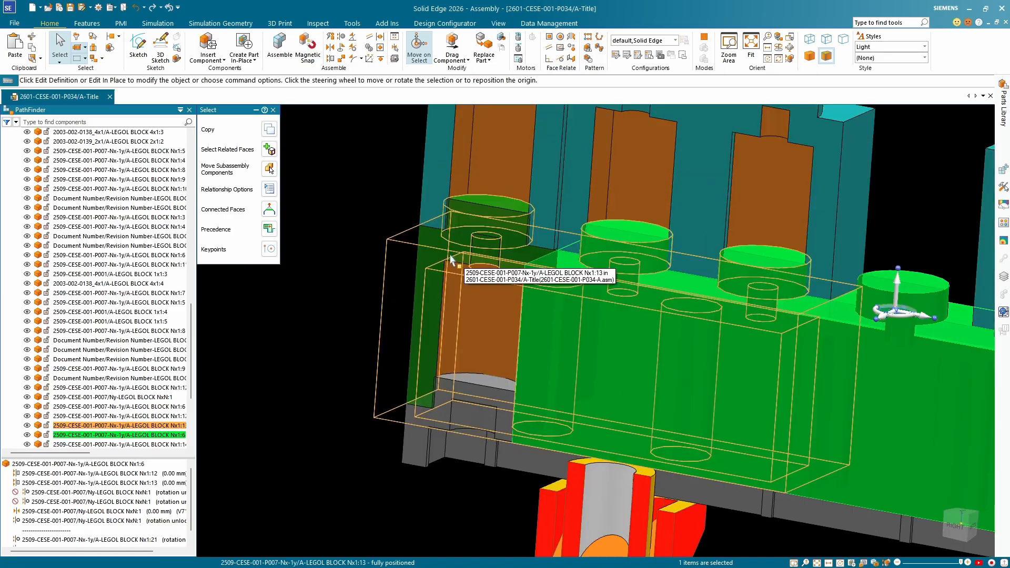
pyautogui.scroll(-3, 452, 259)
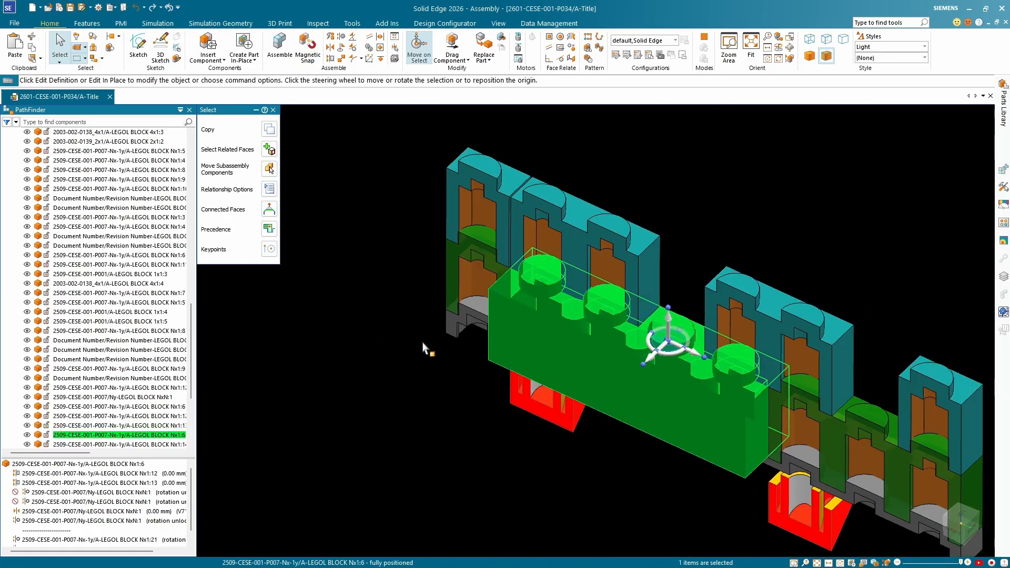
pyautogui.click(426, 349)
# Hide orange block Nx1:6 and axially align the inner end stud of green block Nx1:13 with the plate's end stud, leaving rotation unlocked.
pyautogui.click(671, 329)
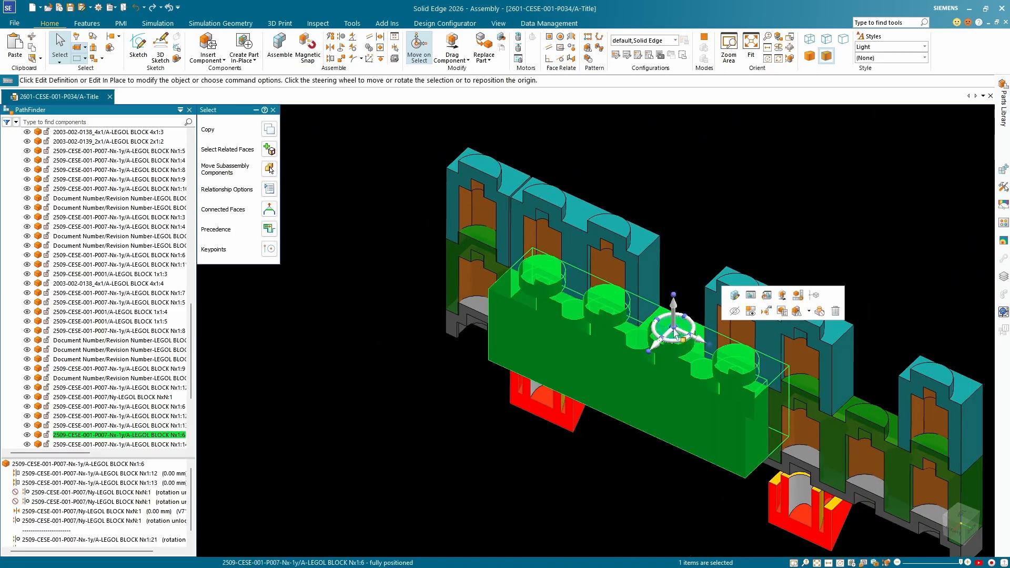
pyautogui.click(27, 435)
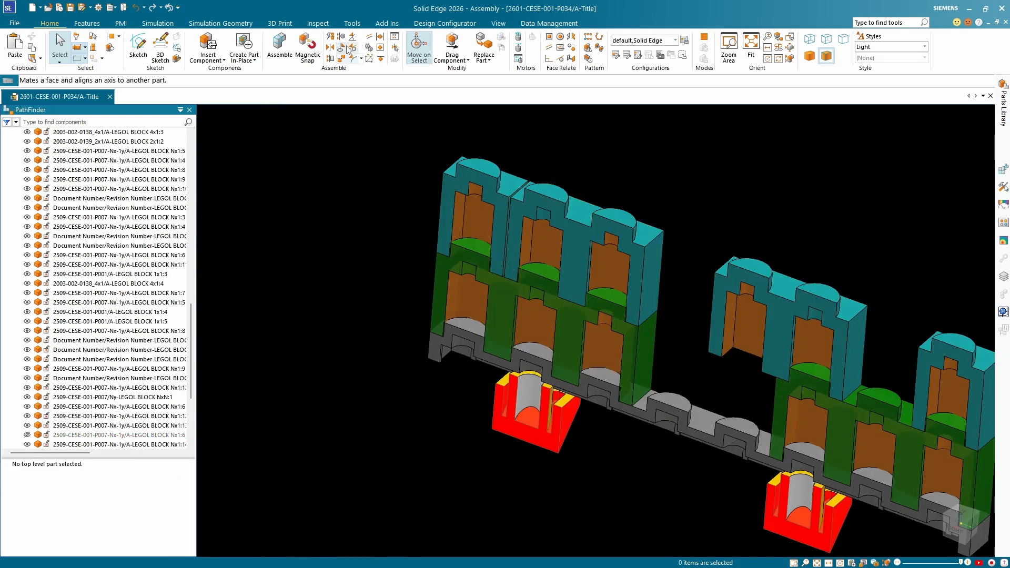
pyautogui.click(603, 296)
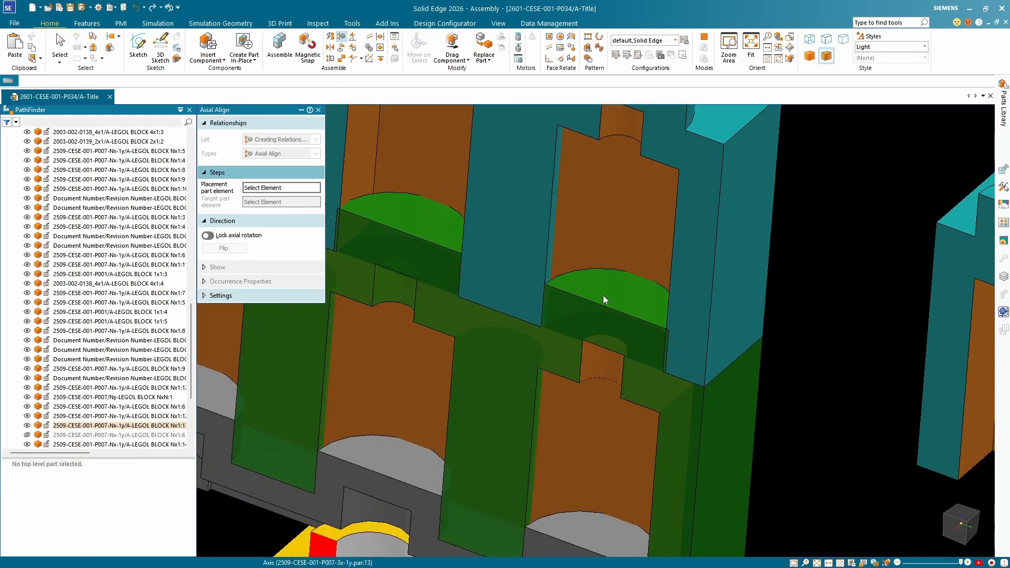
pyautogui.scroll(5, 527, 345)
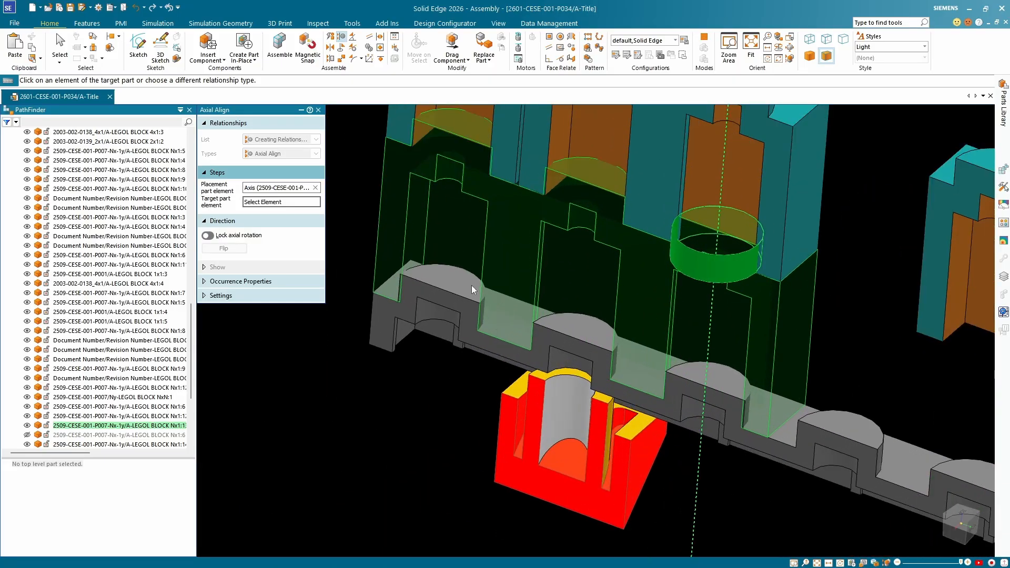
pyautogui.click(471, 290)
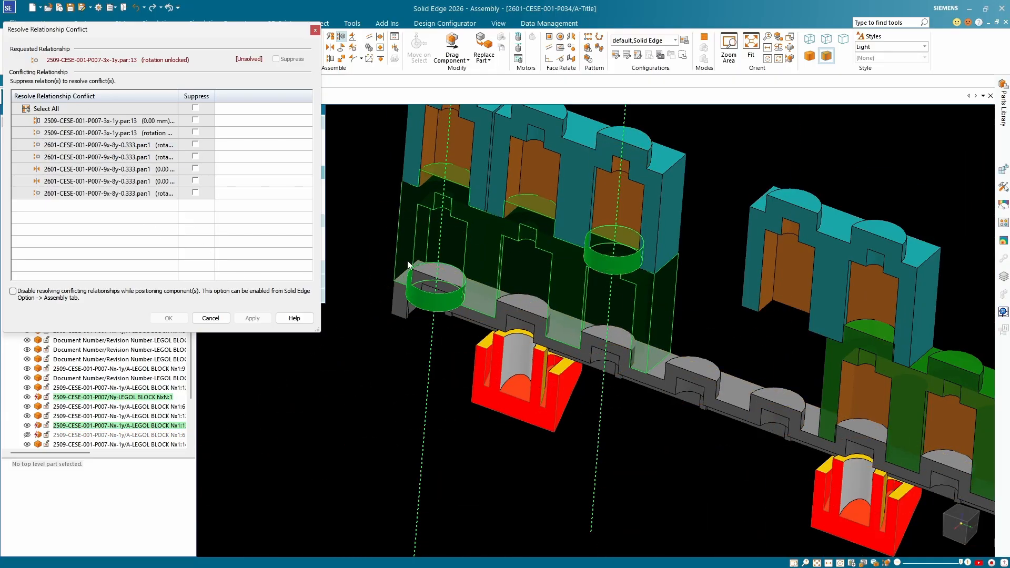
# Resolve the relationship conflict by suppressing block Nx1:13's two existing axial alignments to the plate, apply the change, and end the alignment command.
pyautogui.scroll(-3, 484, 263)
pyautogui.scroll(-2, 484, 260)
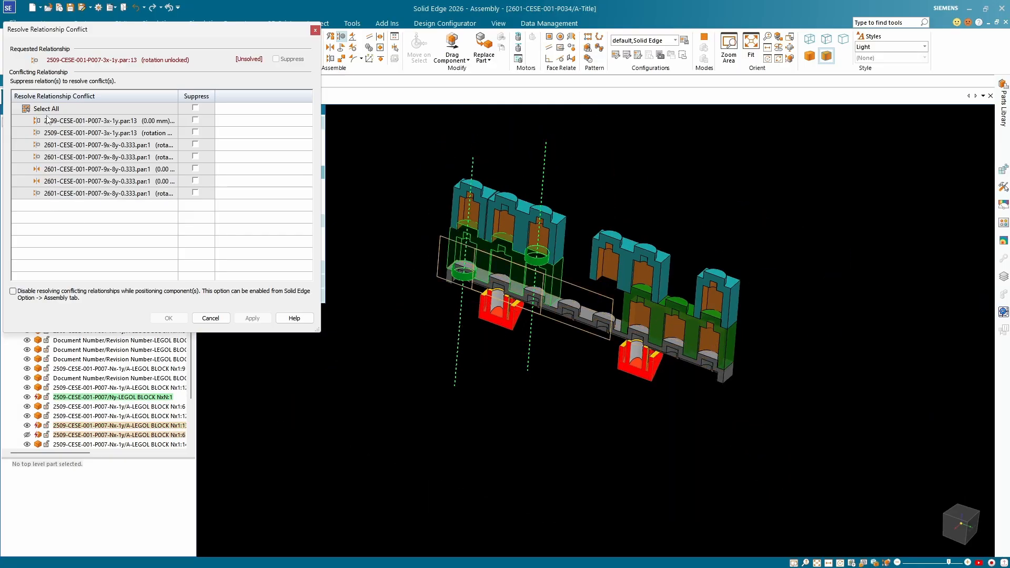
pyautogui.scroll(4, 448, 248)
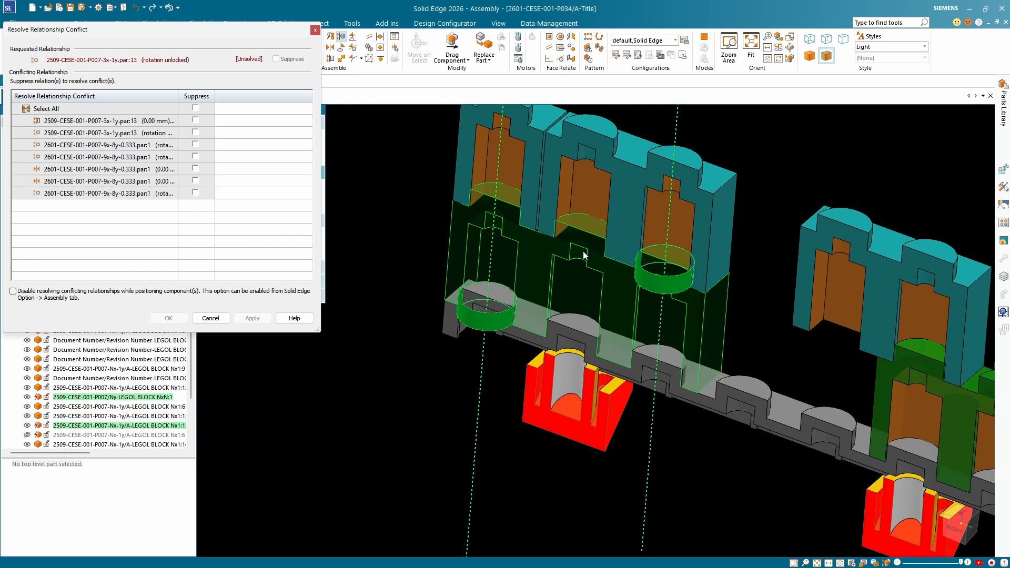
pyautogui.scroll(-2, 647, 224)
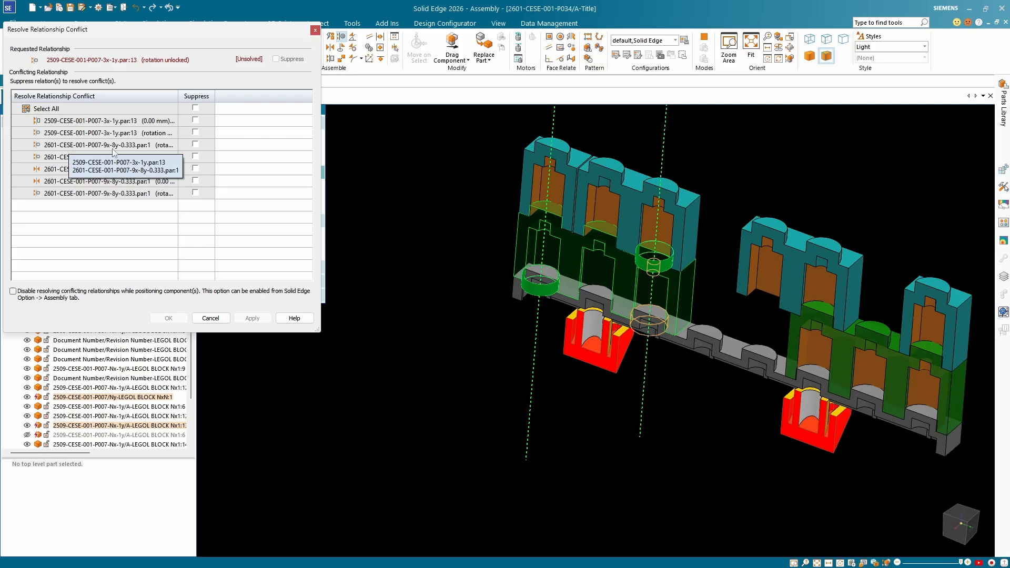
pyautogui.click(196, 145)
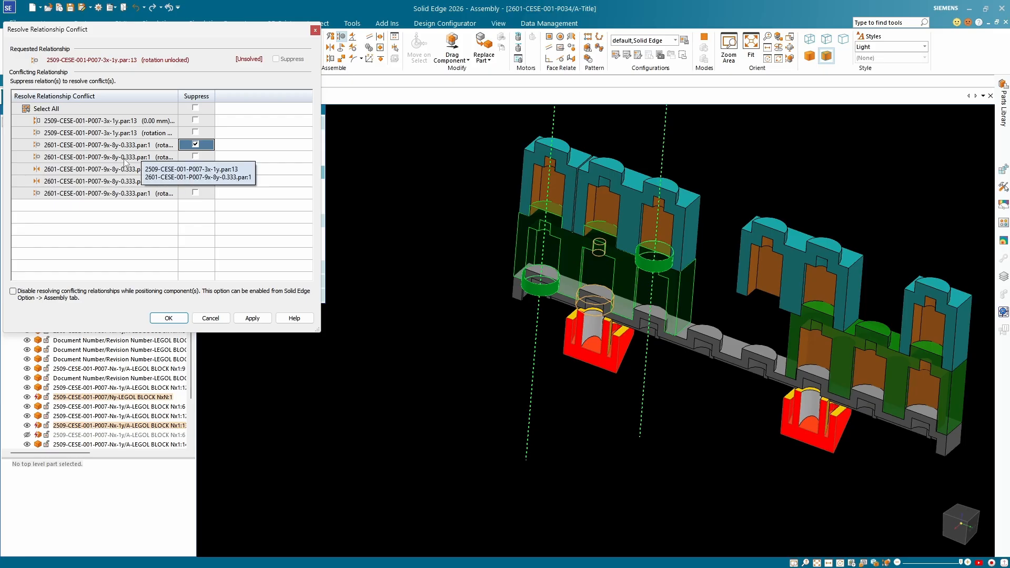
pyautogui.click(196, 157)
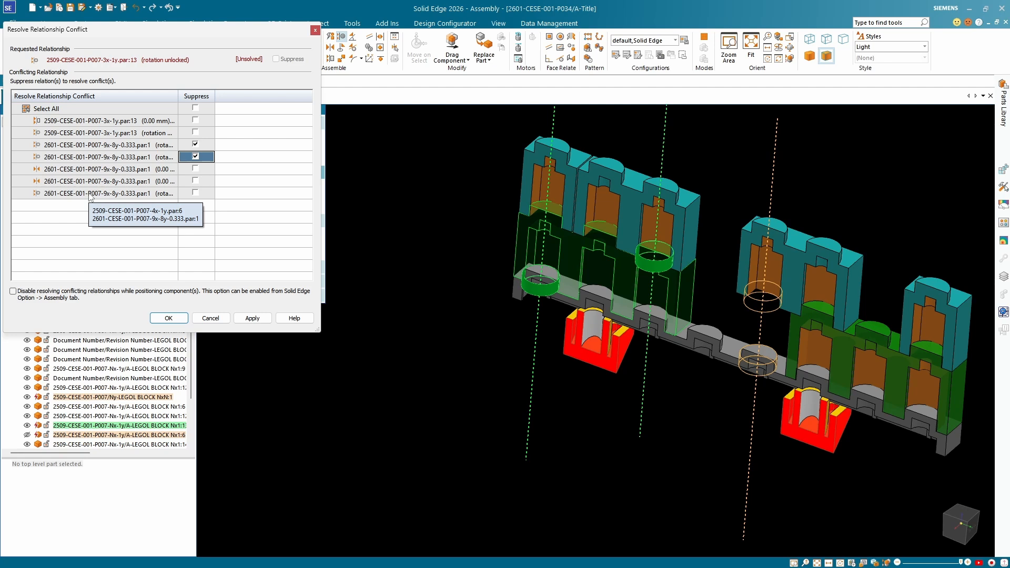
pyautogui.click(252, 318)
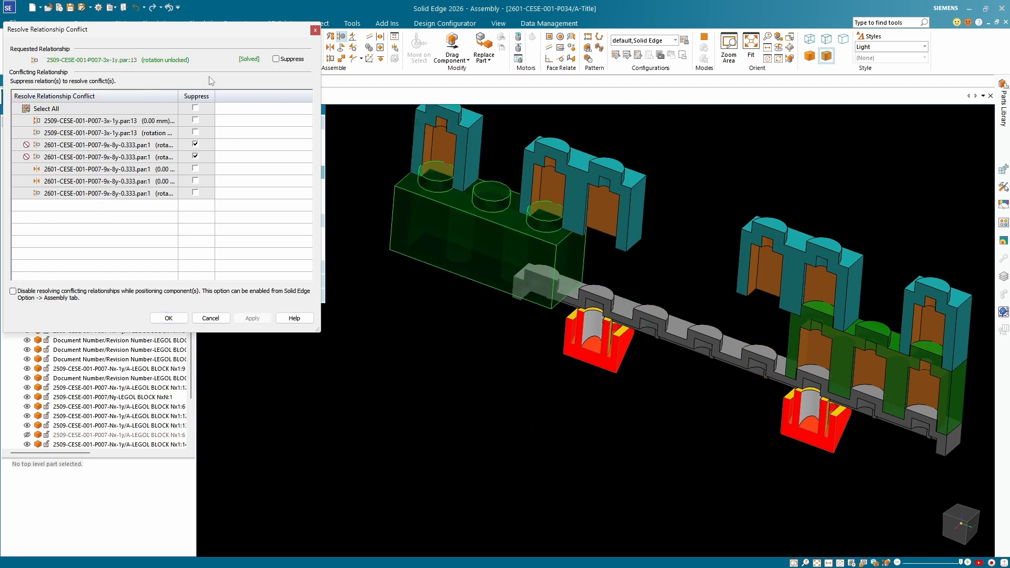
pyautogui.click(168, 319)
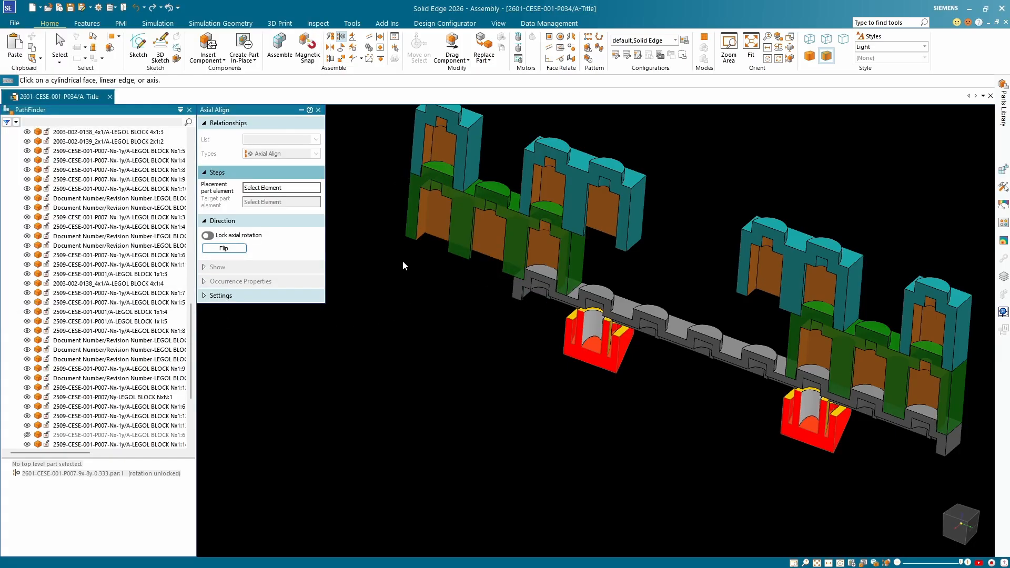
pyautogui.press('Escape')
# Show orange block Nx1:6 again and check its joints with green blocks Nx1:12 and Nx1:13.
pyautogui.click(479, 216)
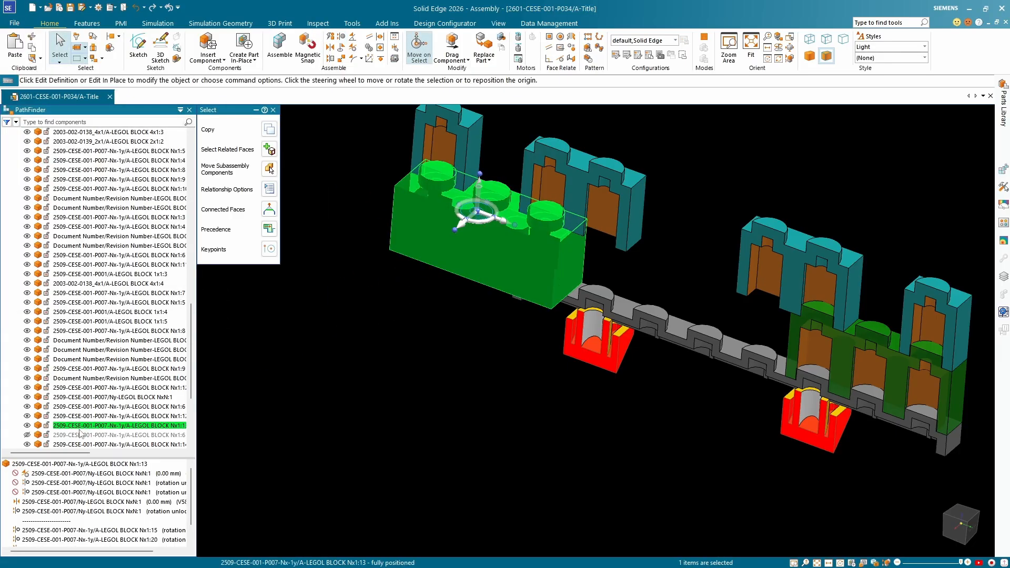
pyautogui.click(27, 435)
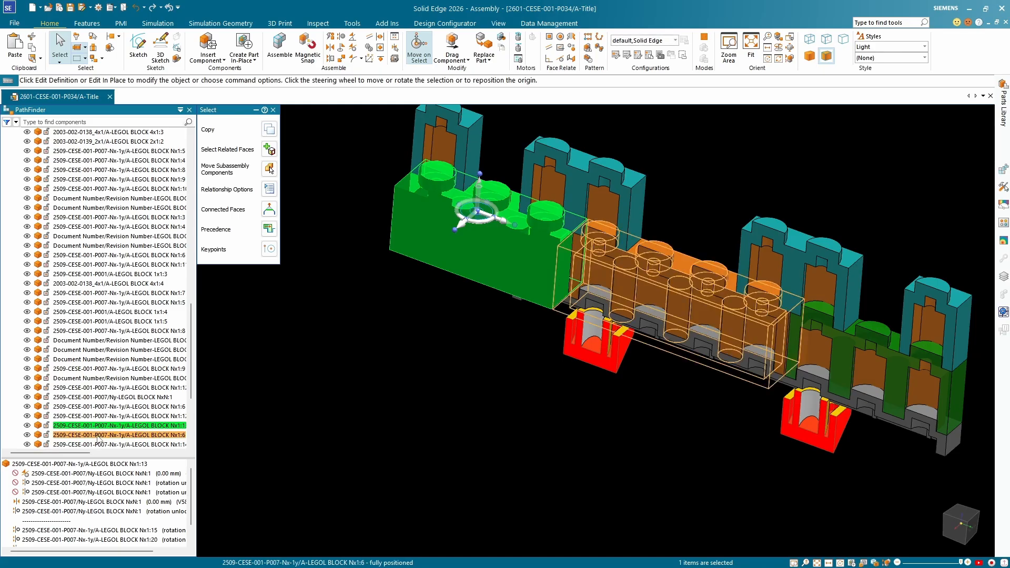
pyautogui.click(97, 436)
pyautogui.moveTo(422, 379); pyautogui.dragTo(481, 290, button='middle')
pyautogui.moveTo(849, 258); pyautogui.dragTo(864, 316, button='middle')
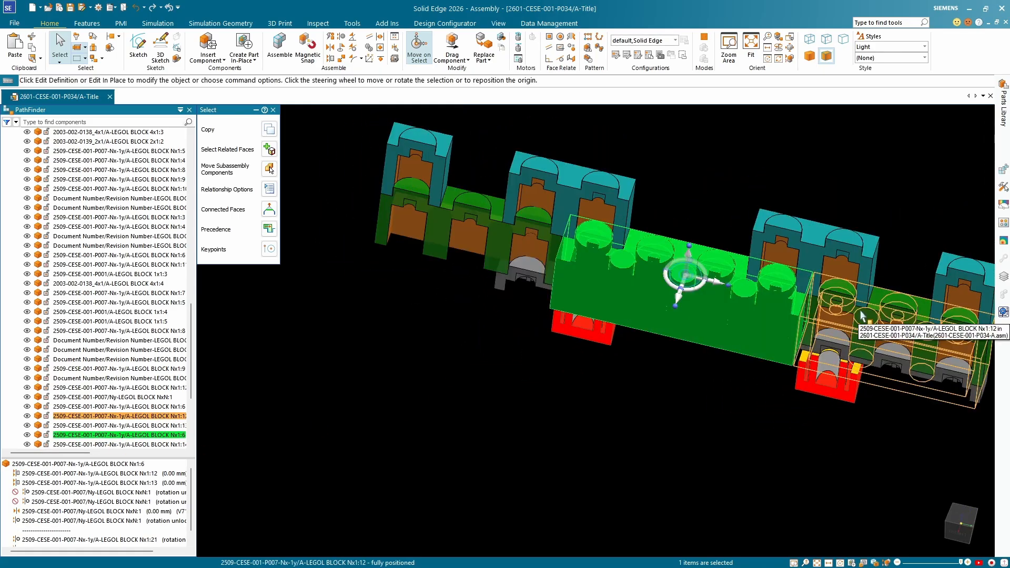
pyautogui.moveTo(867, 261); pyautogui.dragTo(854, 241, button='middle')
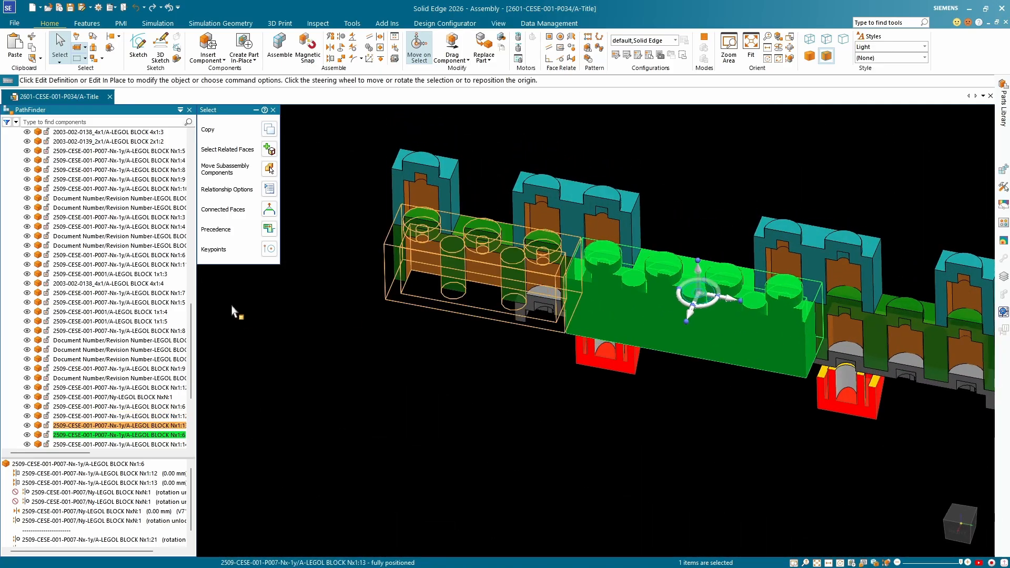
# Find the under-constrained block Nx1:16 in the component list and examine its relationships and position in the model.
pyautogui.scroll(-5, 105, 337)
pyautogui.click(84, 359)
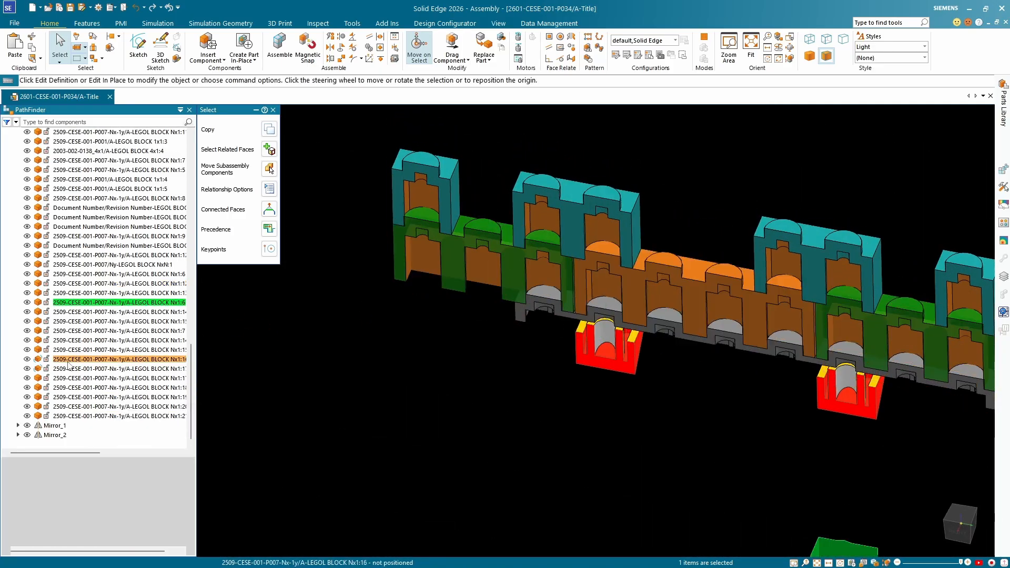
pyautogui.scroll(10, 69, 368)
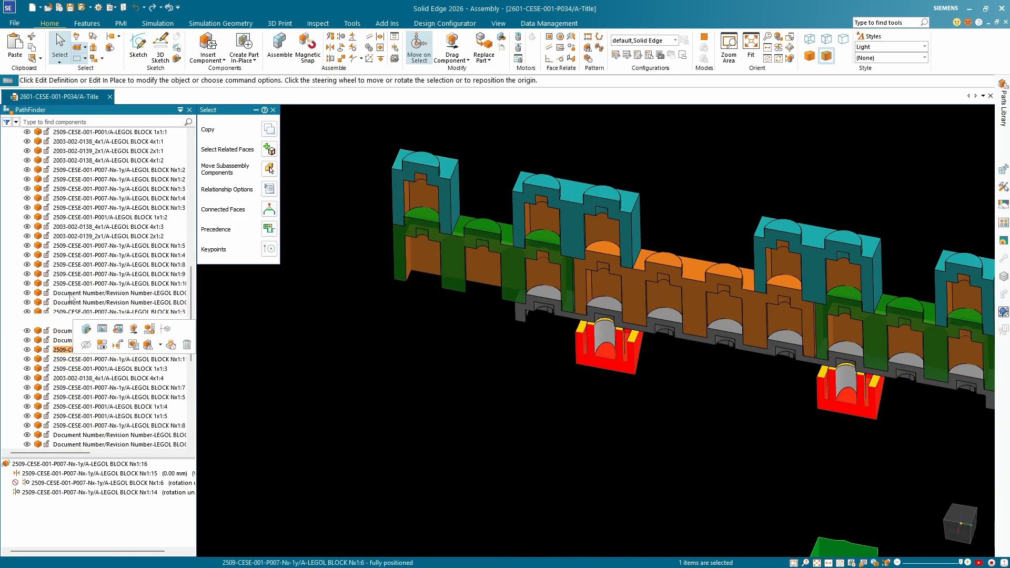
pyautogui.scroll(6, 70, 298)
pyautogui.scroll(-20, 70, 298)
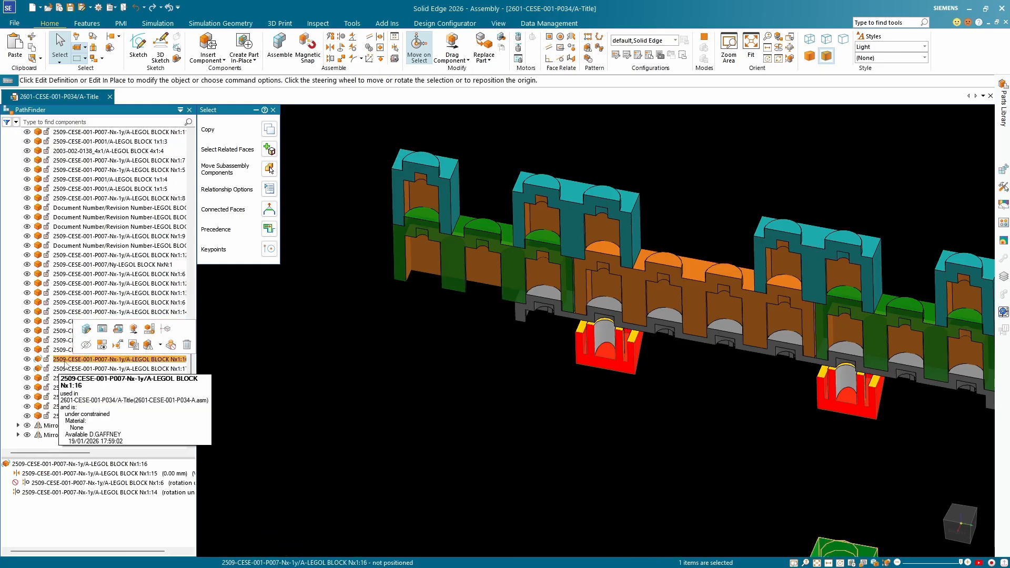
pyautogui.scroll(-5, 384, 442)
pyautogui.scroll(3, 385, 449)
pyautogui.moveTo(392, 445); pyautogui.dragTo(425, 372, button='middle')
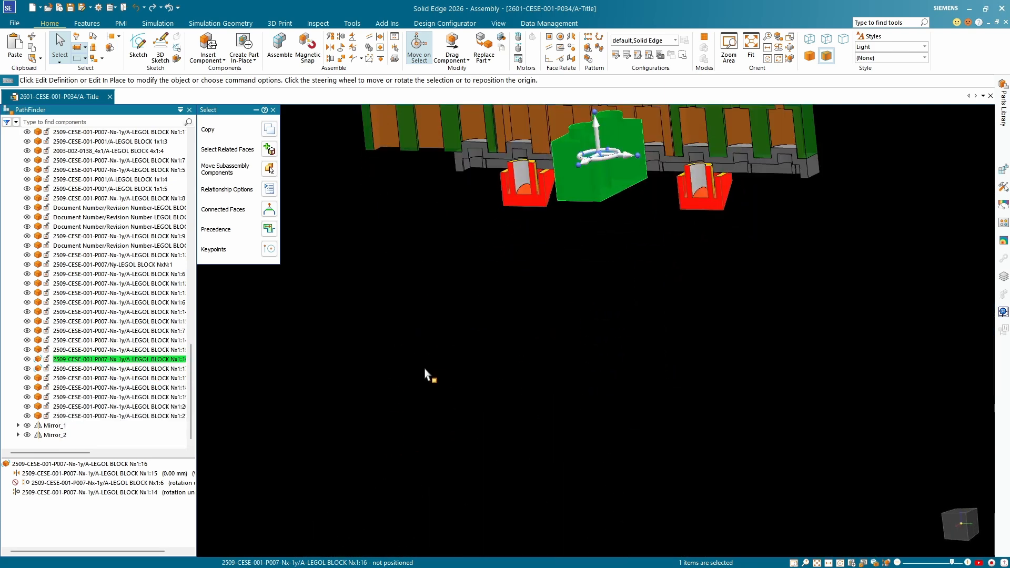
# Compare the positions of the under-constrained blocks Nx1:16 and Nx1:17 relative to the sectioned wall.
pyautogui.press('Escape')
pyautogui.click(118, 360)
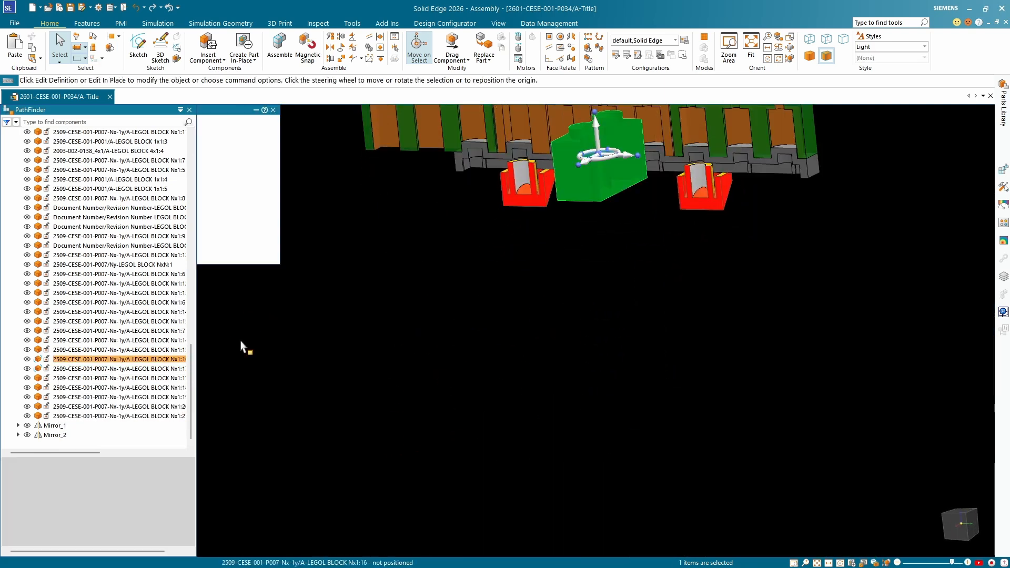
pyautogui.scroll(-3, 444, 347)
pyautogui.scroll(-3, 445, 351)
pyautogui.moveTo(474, 334); pyautogui.dragTo(446, 317, button='middle')
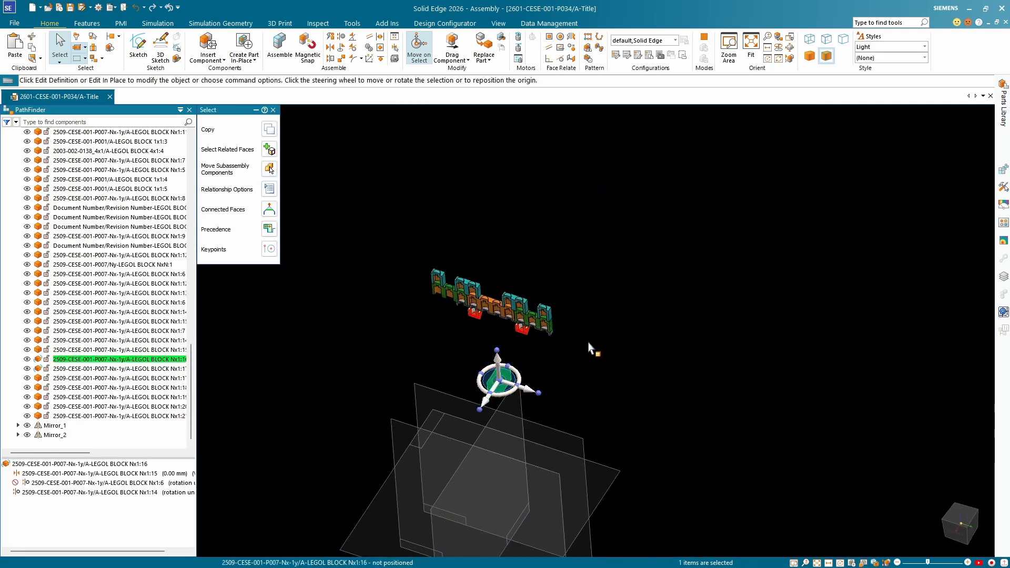
pyautogui.click(91, 372)
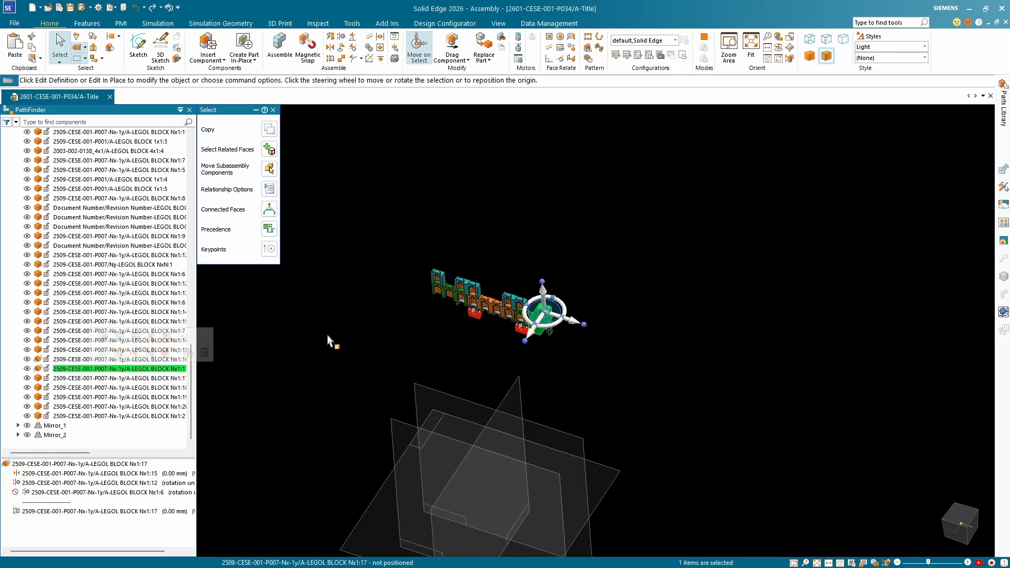
# Examine block Nx1:17's axial alignment with block Nx1:12 on the sectioned wall from several angles.
pyautogui.scroll(2, 528, 316)
pyautogui.scroll(5, 530, 315)
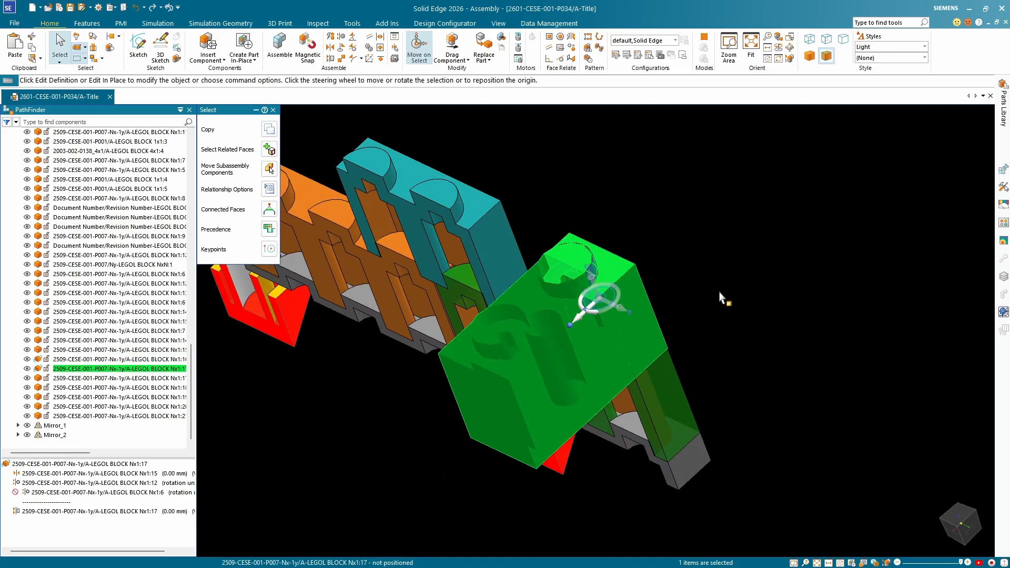
pyautogui.click(745, 296)
pyautogui.click(623, 303)
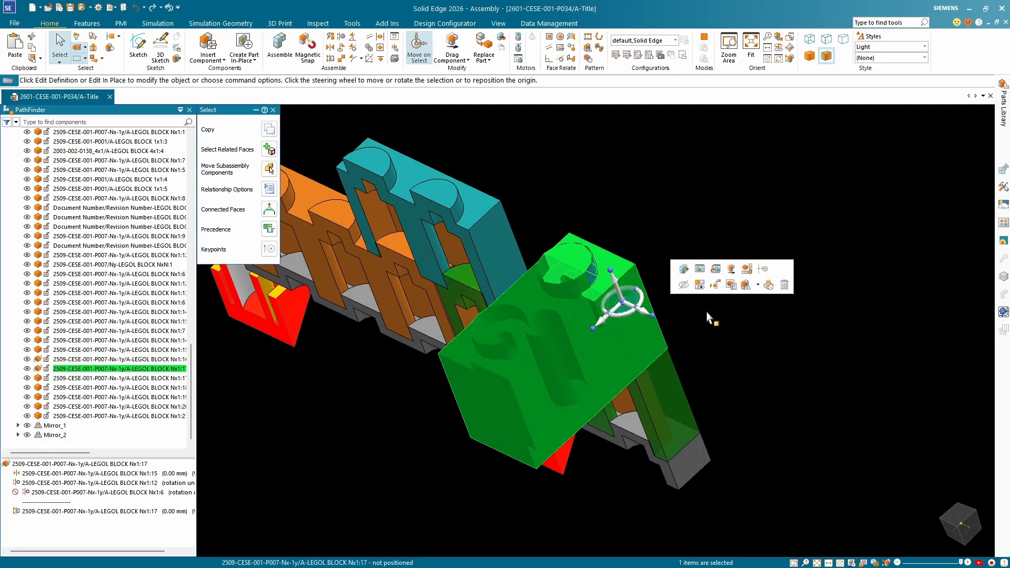
pyautogui.click(81, 483)
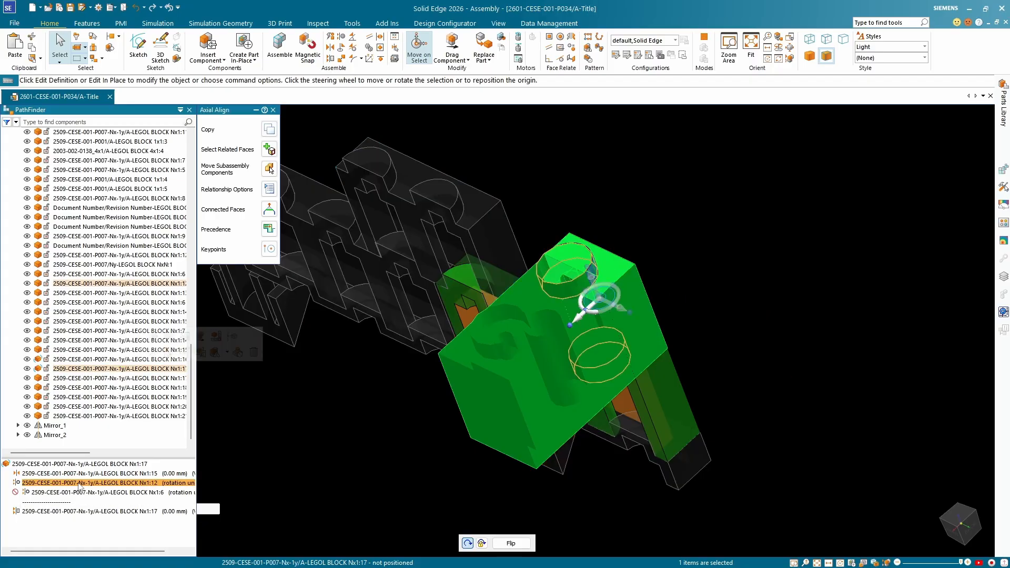
pyautogui.moveTo(300, 425); pyautogui.dragTo(355, 398, button='middle')
pyautogui.scroll(-4, 387, 413)
pyautogui.scroll(4, 528, 358)
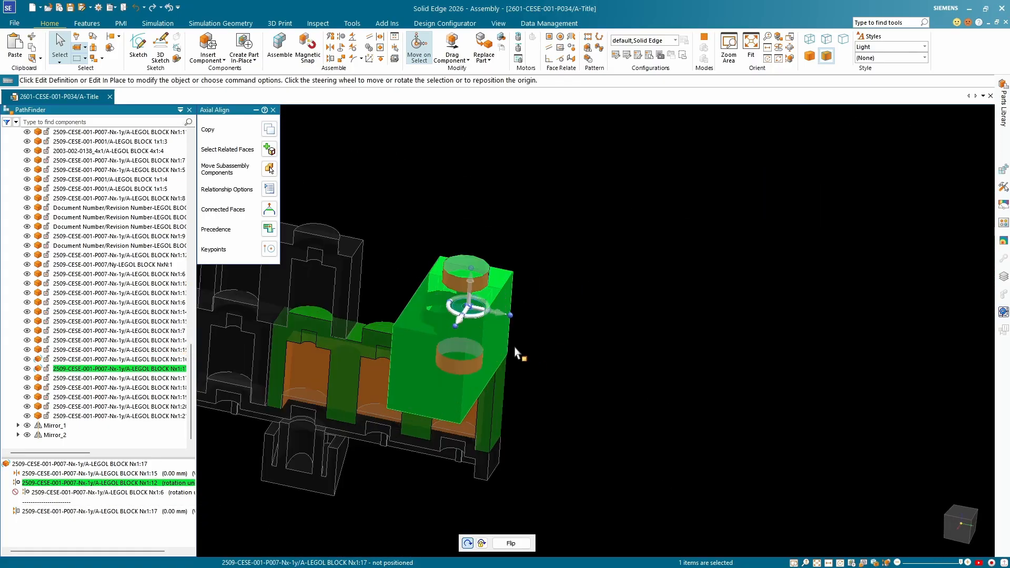
pyautogui.scroll(-6, 513, 316)
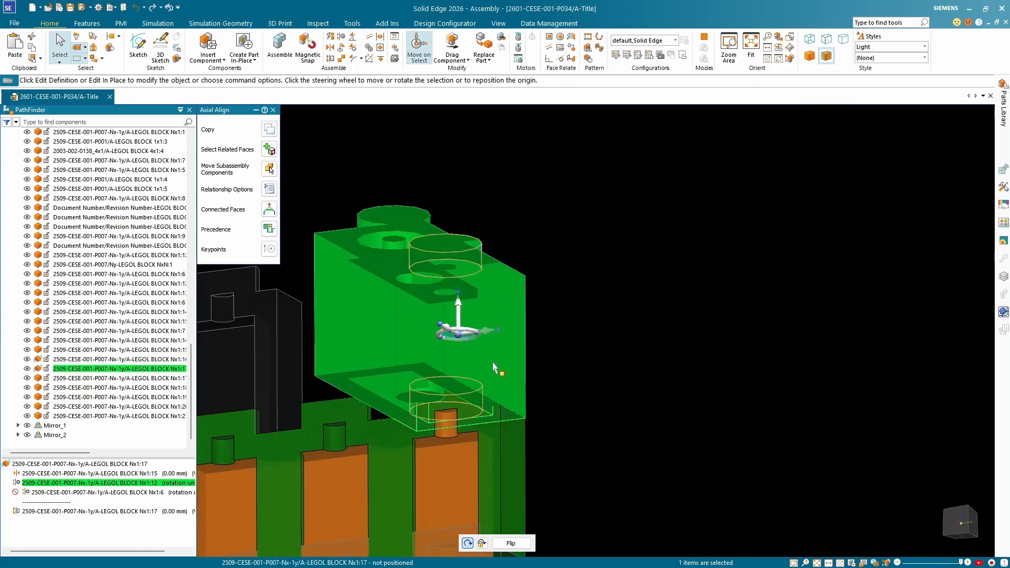
pyautogui.scroll(-5, 512, 316)
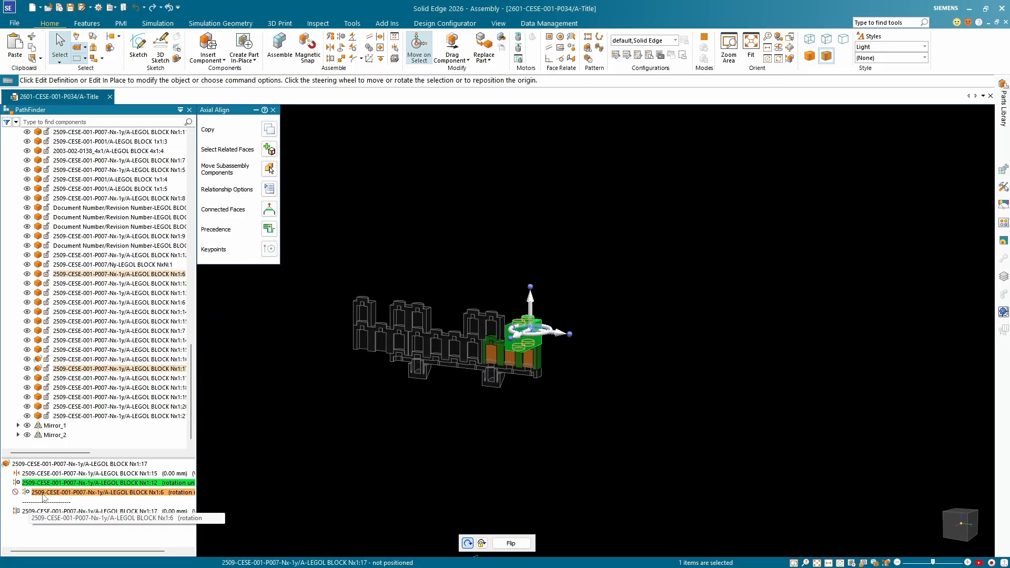
# Turn off the section views to show the full tower and locate under-constrained blocks Nx1:16 and Nx1:17 on it.
pyautogui.scroll(9, 84, 326)
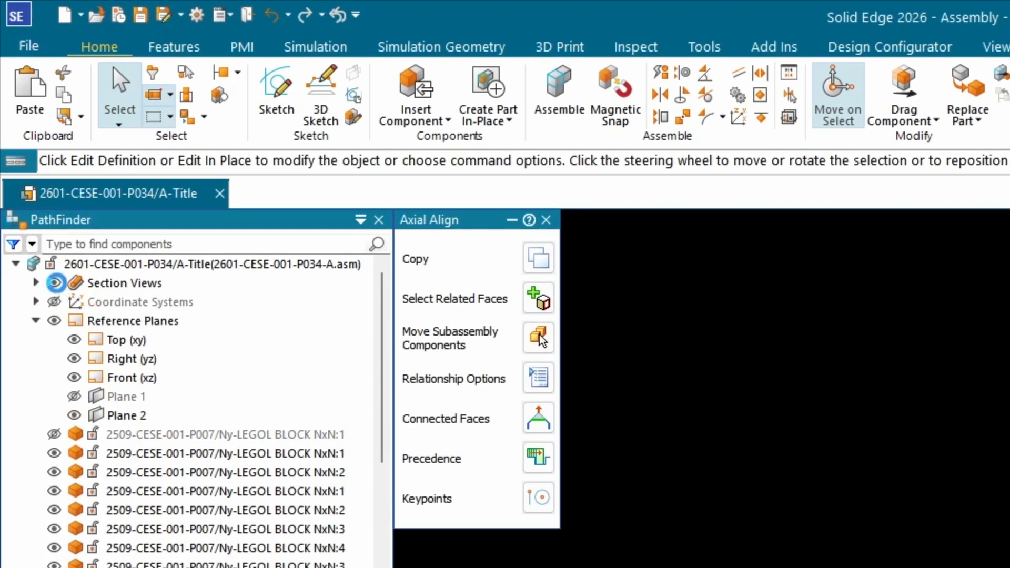
pyautogui.click(54, 283)
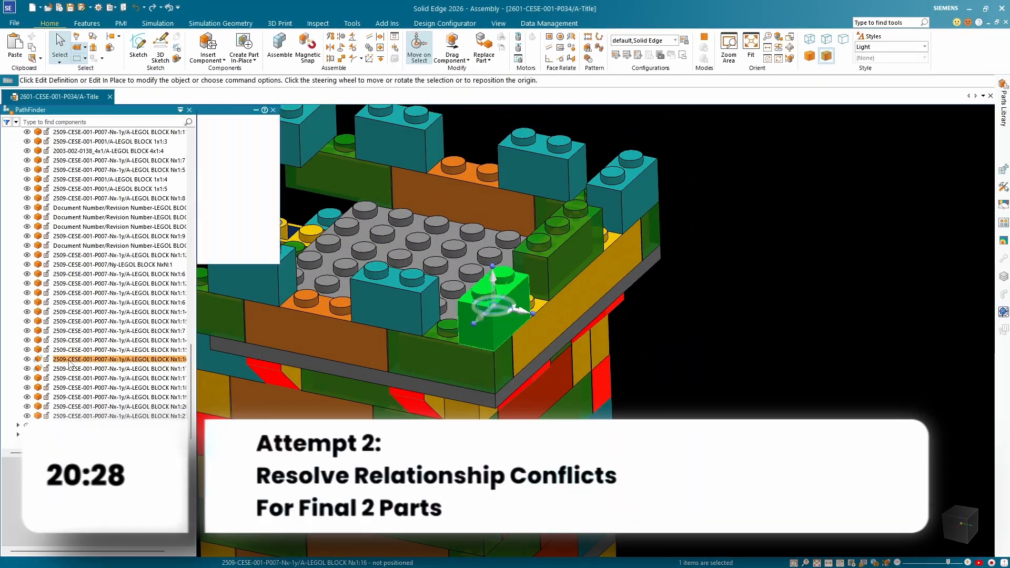
pyautogui.click(70, 360)
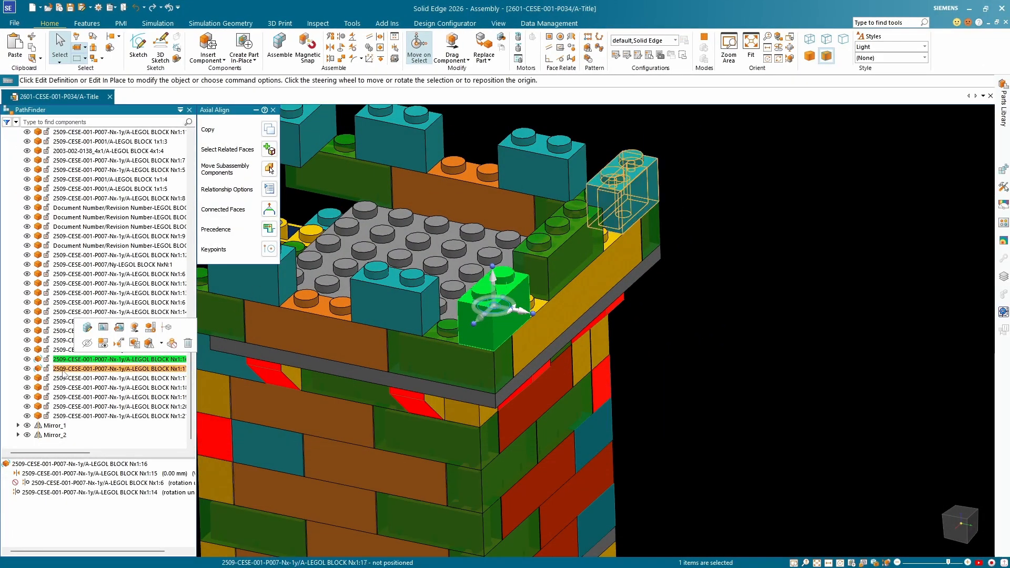
pyautogui.click(64, 369)
# Unsuppress the axial alignment between battlement block Nx1:16 and yellow wall block Nx1:6.
pyautogui.click(55, 360)
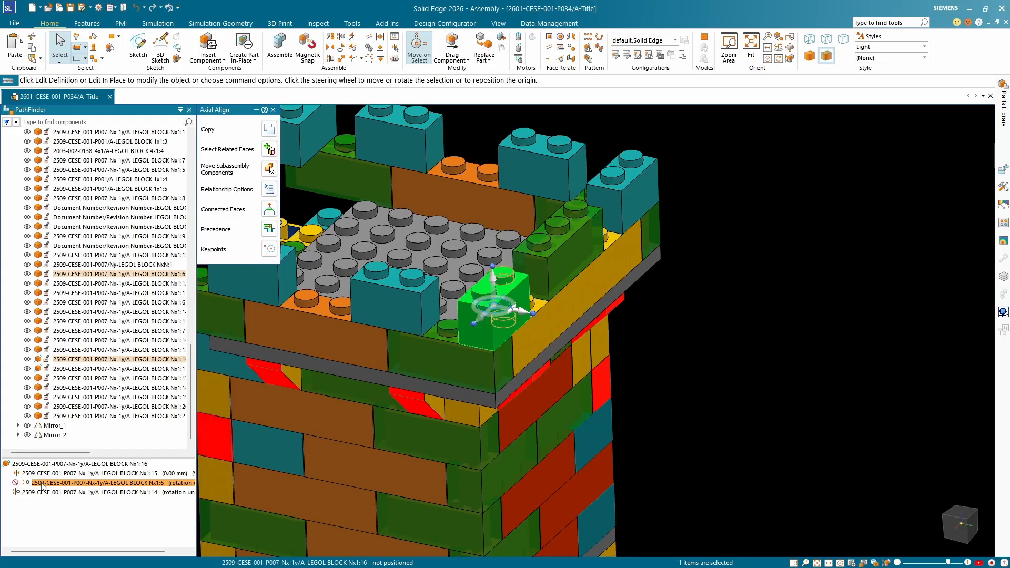
pyautogui.moveTo(404, 445); pyautogui.dragTo(345, 426, button='middle')
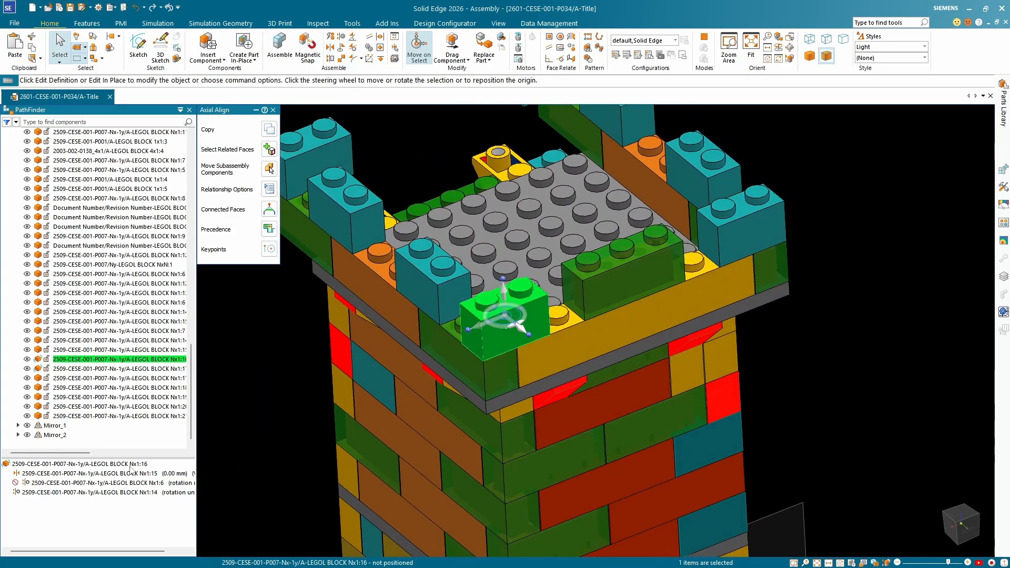
pyautogui.rightClick(65, 485)
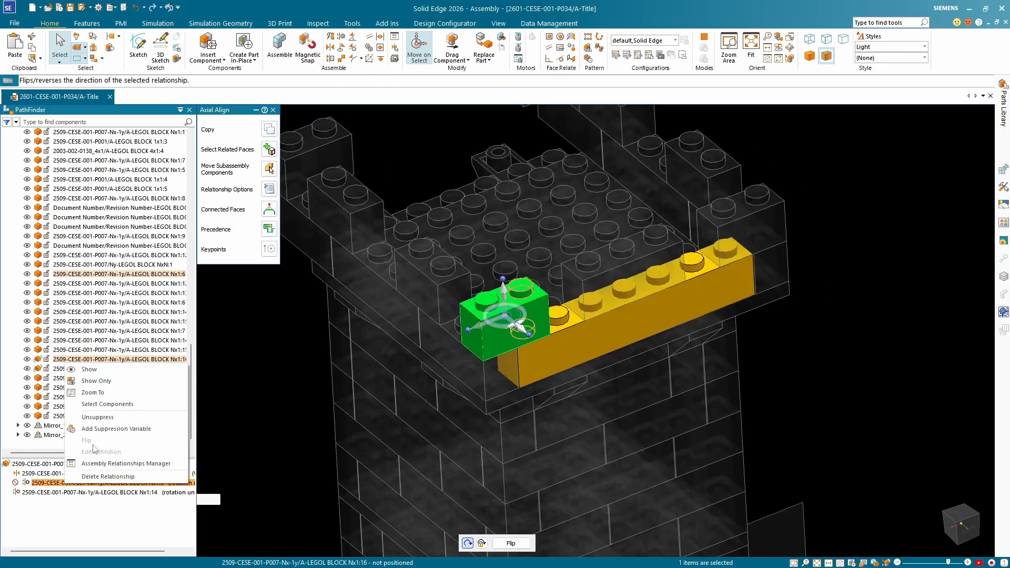
pyautogui.click(96, 418)
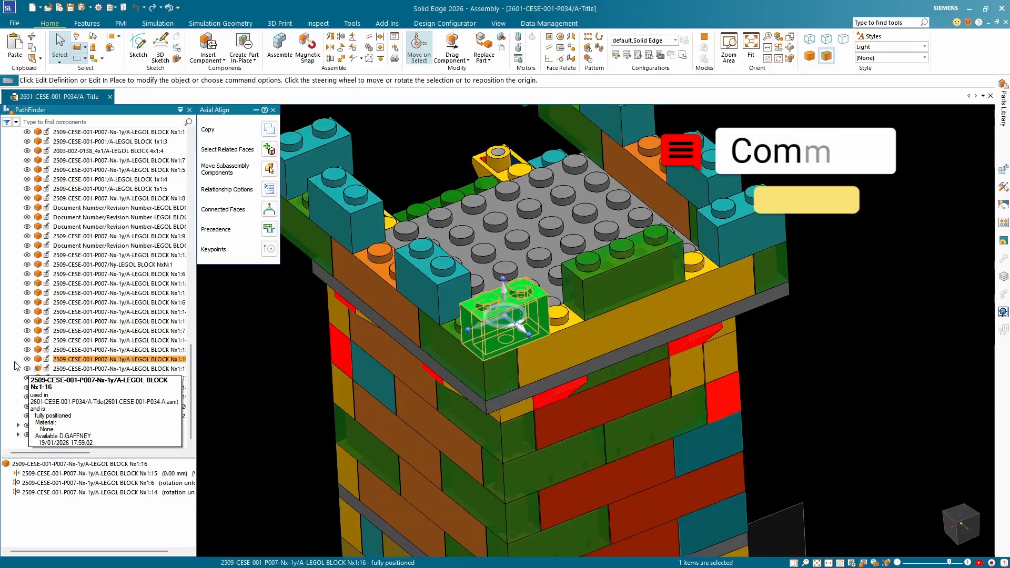
# Select battlement block Nx1:17 and bring up its suppressed axial alignment with block Nx1:6.
pyautogui.click(84, 366)
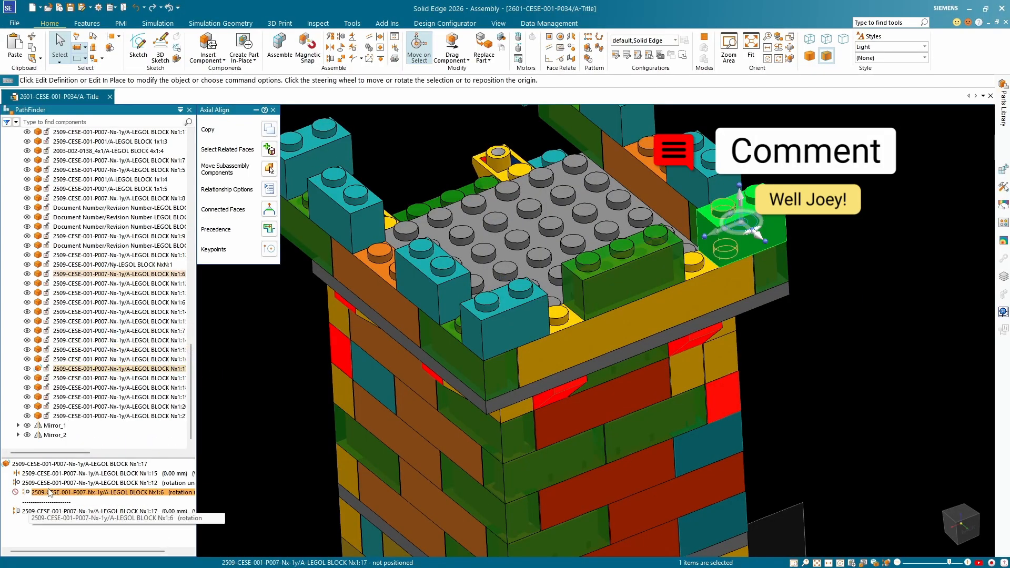